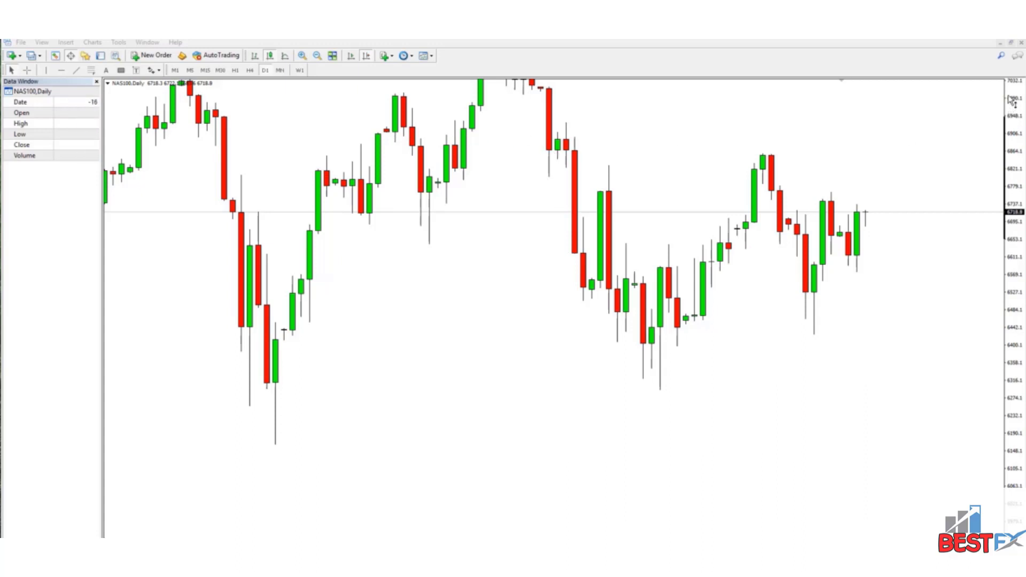
Box the late-January 2018 peak with a rectangle and draw a falling trendline from it along the sell-off
{"action": "left_click_drag", "start_coordinate": [1012, 101], "coordinate": [1012, 129]}
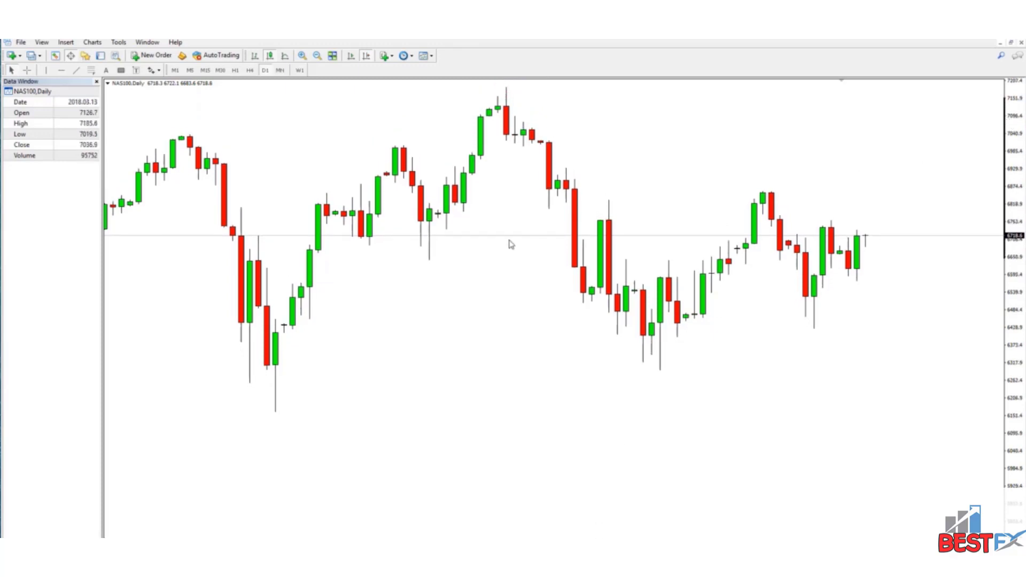
{"action": "scroll", "coordinate": [423, 169], "scroll_direction": "up", "scroll_amount": 5}
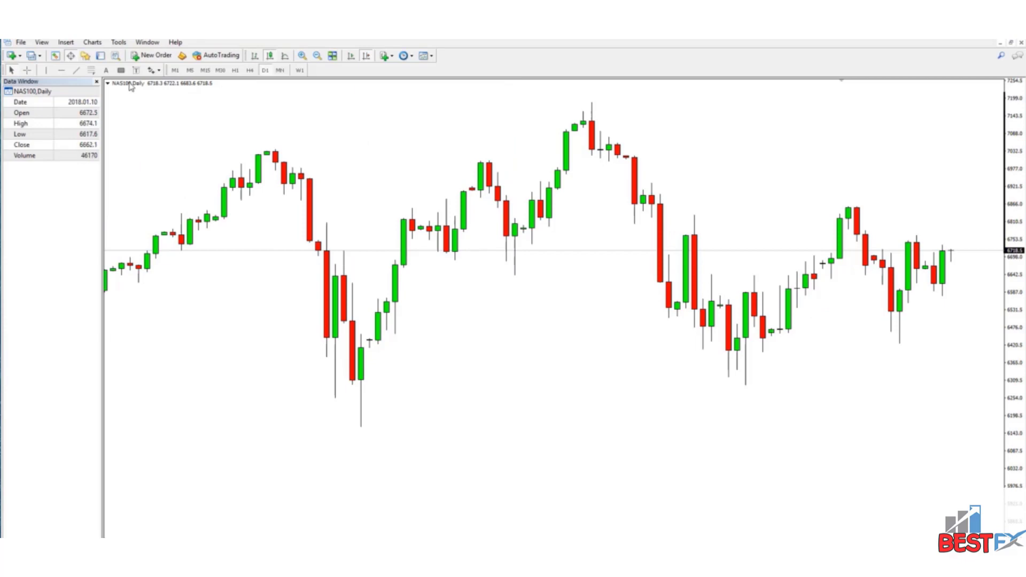
{"action": "mouse_move", "coordinate": [236, 146]}
{"action": "left_mouse_down"}
{"action": "mouse_move", "coordinate": [327, 177]}
{"action": "mouse_move", "coordinate": [355, 230]}
{"action": "mouse_move", "coordinate": [404, 391]}
{"action": "left_mouse_up"}
{"action": "left_click", "coordinate": [77, 71]}
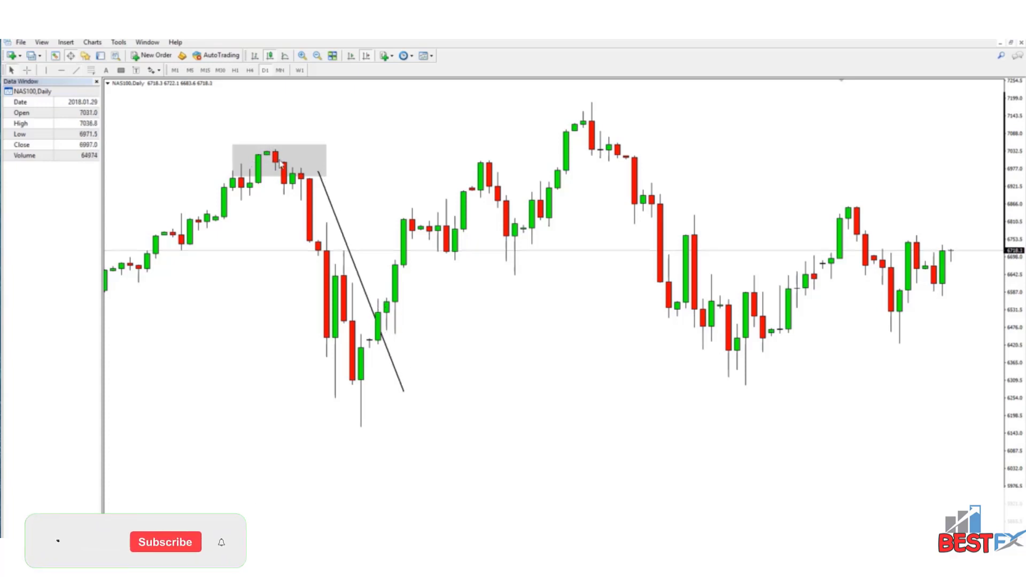
Box the early-March 2018 swing low around 6,750 and draw a rising trendline from it towards the March high
{"action": "left_click", "coordinate": [121, 70]}
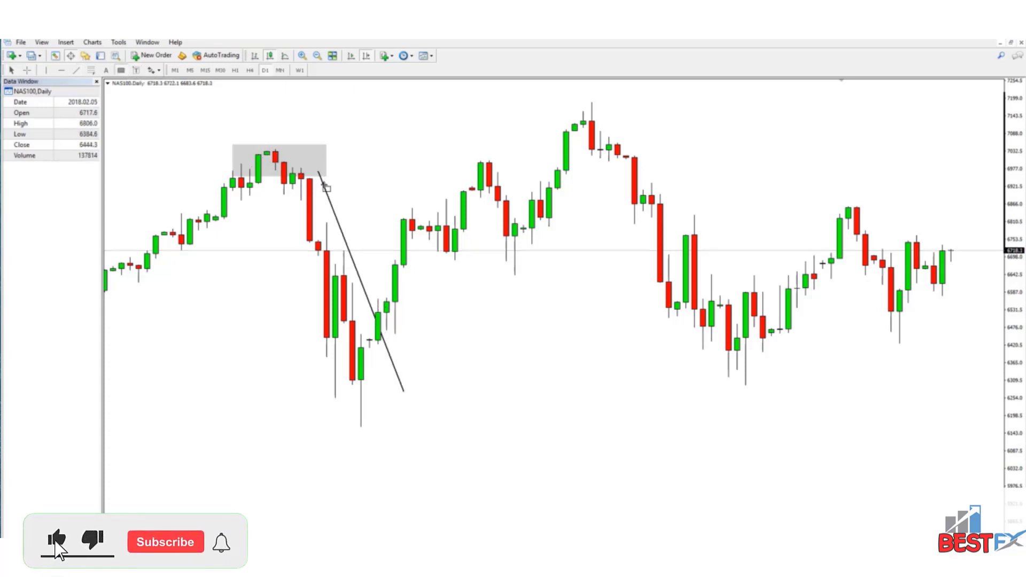
{"action": "mouse_move", "coordinate": [497, 225]}
{"action": "left_mouse_down"}
{"action": "mouse_move", "coordinate": [557, 256]}
{"action": "mouse_move", "coordinate": [564, 188]}
{"action": "mouse_move", "coordinate": [582, 144]}
{"action": "left_mouse_up"}
{"action": "left_click", "coordinate": [77, 70]}
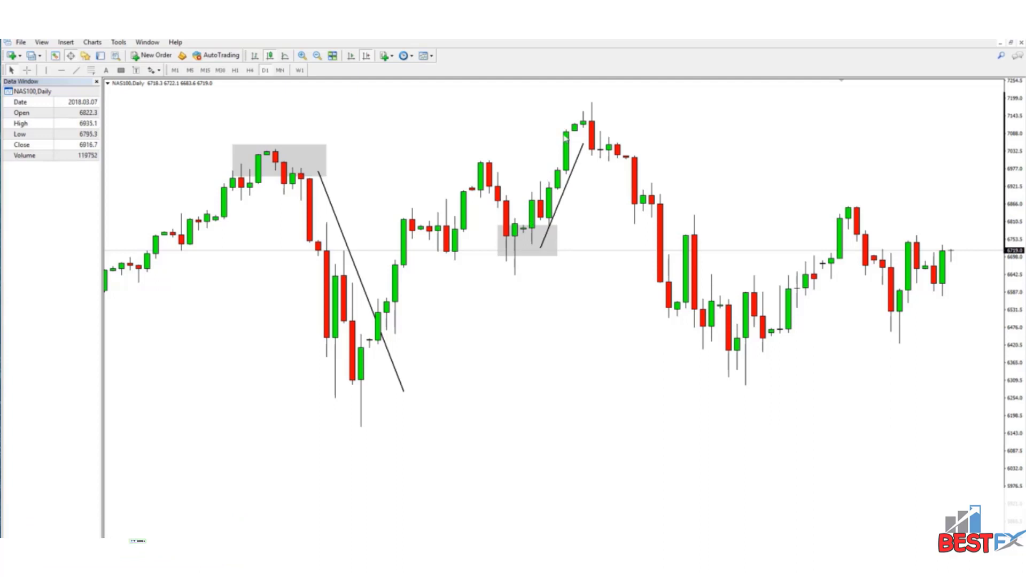
Draw a rising trendline beneath the April 2018 rally and box the swing lows around 6,400 where it starts
{"action": "left_click", "coordinate": [76, 70]}
{"action": "left_click_drag", "start_coordinate": [782, 358], "coordinate": [848, 256]}
{"action": "left_click", "coordinate": [119, 71]}
{"action": "left_click_drag", "start_coordinate": [695, 335], "coordinate": [803, 375]}
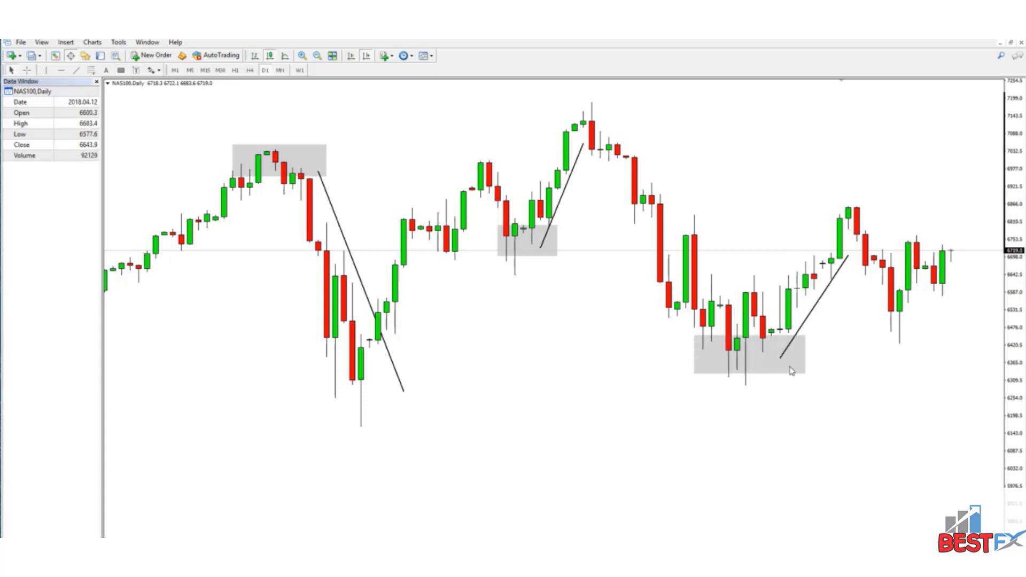
Box the February 2018 low around 6,300 and draw a rising trendline from it beneath the recovery
{"action": "left_click", "coordinate": [121, 70]}
{"action": "mouse_move", "coordinate": [327, 363]}
{"action": "left_mouse_down"}
{"action": "mouse_move", "coordinate": [355, 390]}
{"action": "mouse_move", "coordinate": [403, 405]}
{"action": "mouse_move", "coordinate": [438, 262]}
{"action": "left_mouse_up"}
{"action": "left_click", "coordinate": [76, 70]}
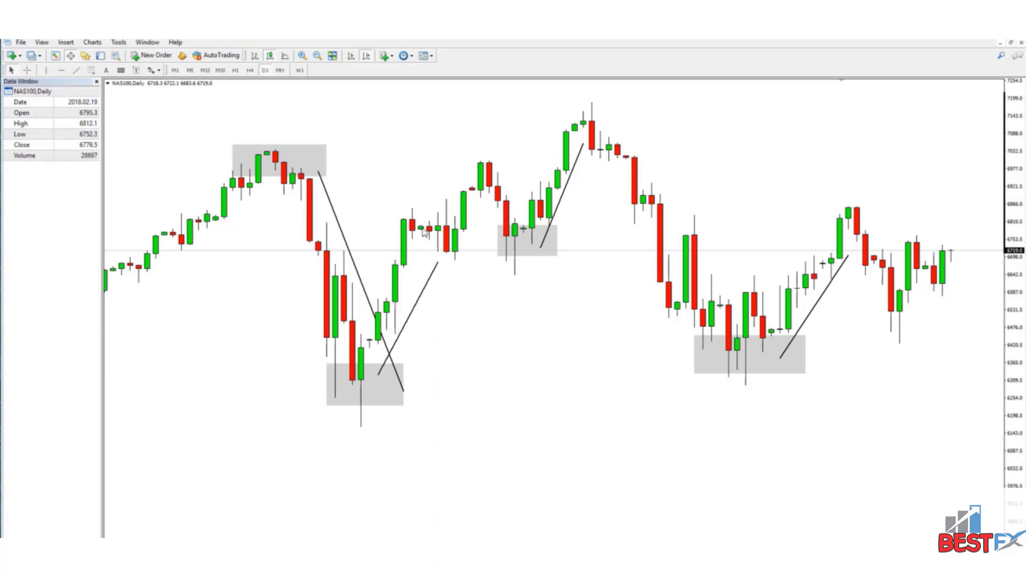
Box the sideways consolidation around 6,800 after the February recovery and draw a nearly flat trendline along its top
{"action": "left_click", "coordinate": [121, 70]}
{"action": "left_click_drag", "start_coordinate": [407, 220], "coordinate": [459, 248]}
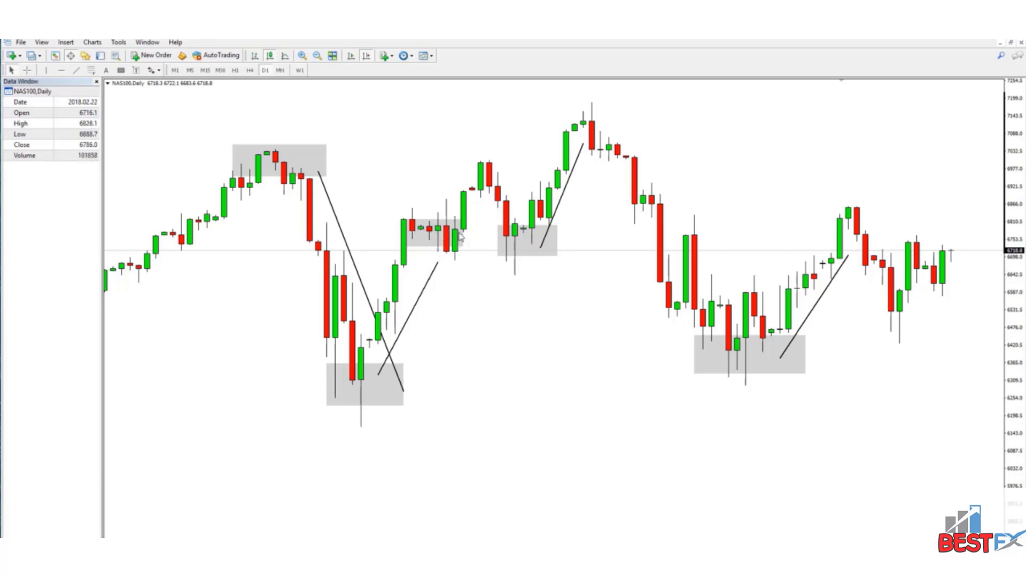
{"action": "left_click", "coordinate": [76, 70]}
{"action": "left_click_drag", "start_coordinate": [404, 220], "coordinate": [473, 222]}
Box the mid-December 2017 peak and the year-end low, drawing a falling trendline from the peak and a rising one from the low
{"action": "left_click_drag", "start_coordinate": [258, 243], "coordinate": [416, 225]}
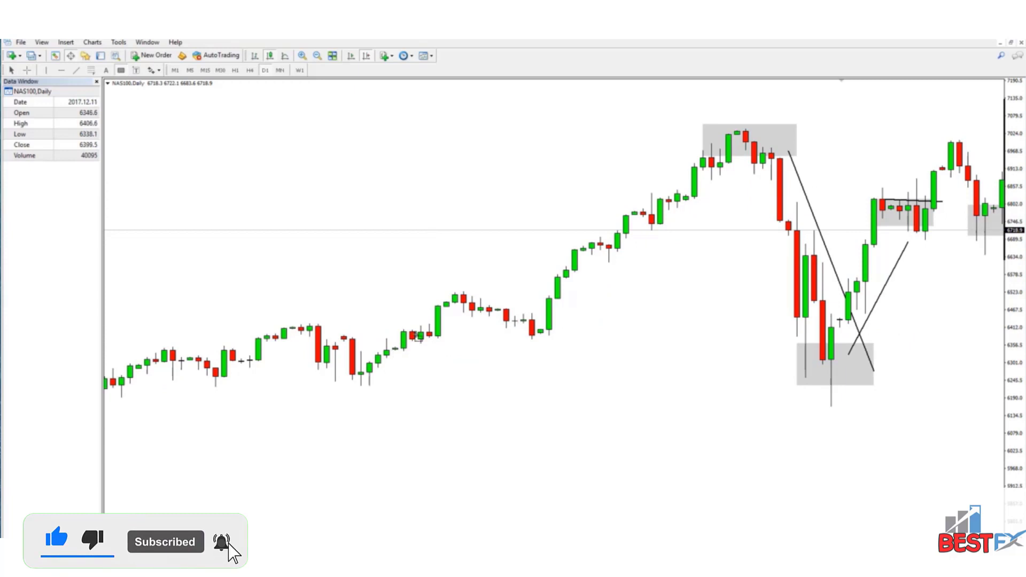
{"action": "mouse_move", "coordinate": [447, 288]}
{"action": "left_mouse_down"}
{"action": "mouse_move", "coordinate": [511, 322]}
{"action": "mouse_move", "coordinate": [523, 346]}
{"action": "mouse_move", "coordinate": [565, 347]}
{"action": "mouse_move", "coordinate": [728, 196]}
{"action": "left_mouse_up"}
{"action": "left_click", "coordinate": [76, 70]}
{"action": "left_click", "coordinate": [121, 70]}
{"action": "left_click", "coordinate": [79, 72]}
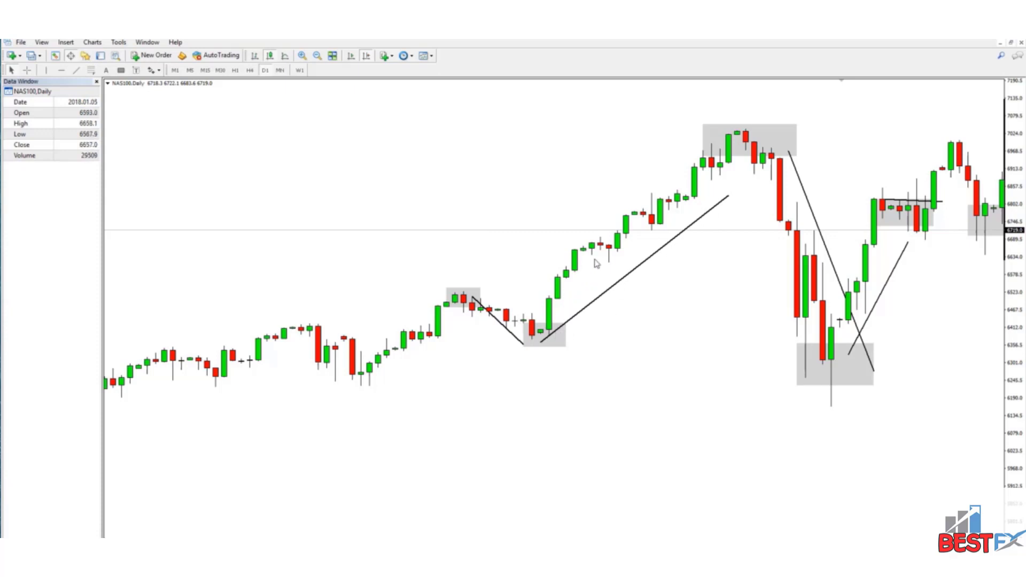
Box the two short consolidation pauses within the January 2018 rally with rectangles
{"action": "left_click", "coordinate": [121, 70]}
{"action": "left_click_drag", "start_coordinate": [582, 240], "coordinate": [619, 251]}
{"action": "left_click", "coordinate": [120, 70]}
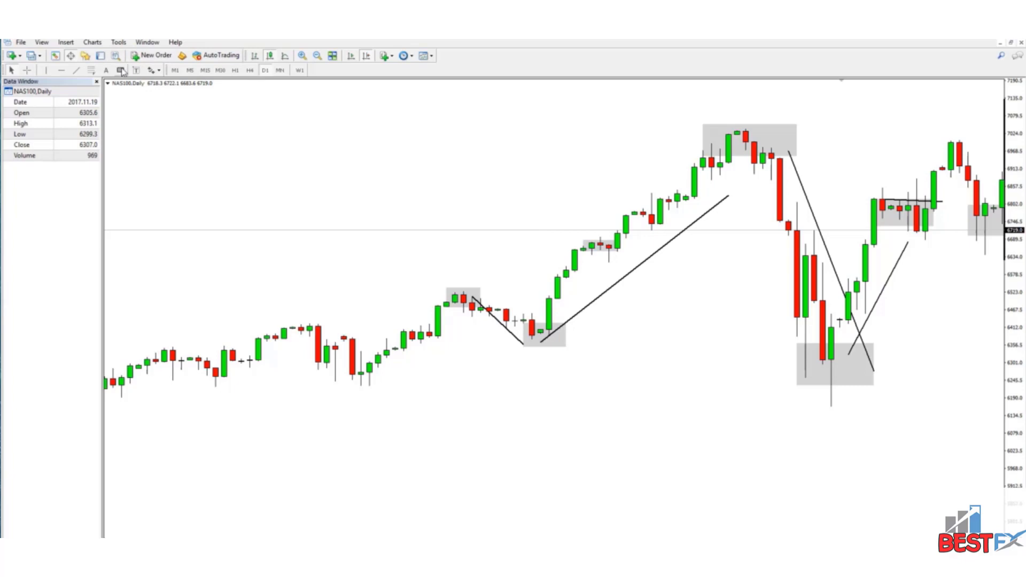
{"action": "left_click_drag", "start_coordinate": [626, 208], "coordinate": [677, 231]}
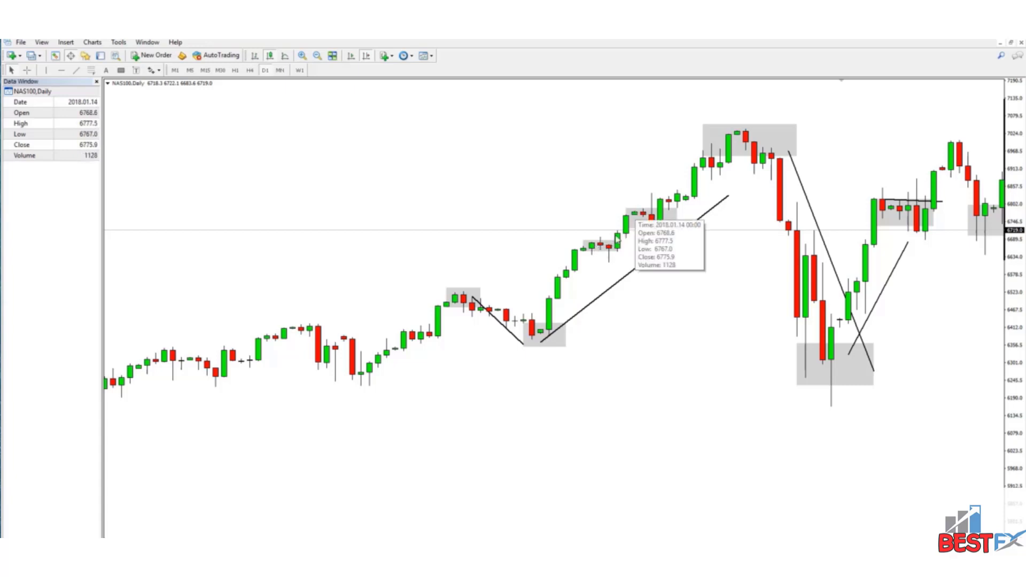
Mark six successive stepping zones with rectangles along the uptrend that starts at the late-September 2017 low
{"action": "scroll", "coordinate": [614, 223], "scroll_direction": "up", "scroll_amount": 5}
{"action": "scroll", "coordinate": [614, 223], "scroll_direction": "up", "scroll_amount": 10}
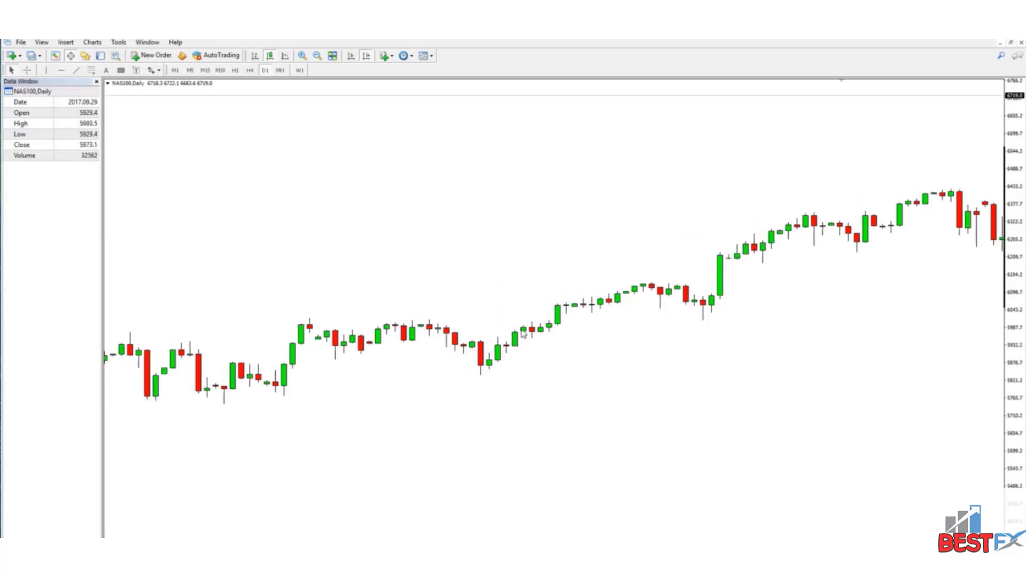
{"action": "left_click", "coordinate": [121, 70]}
{"action": "left_click_drag", "start_coordinate": [472, 361], "coordinate": [533, 372]}
{"action": "left_click", "coordinate": [121, 70]}
{"action": "mouse_move", "coordinate": [499, 341]}
{"action": "left_mouse_down"}
{"action": "mouse_move", "coordinate": [540, 351]}
{"action": "mouse_move", "coordinate": [610, 313]}
{"action": "mouse_move", "coordinate": [694, 294]}
{"action": "mouse_move", "coordinate": [737, 312]}
{"action": "left_mouse_up"}
{"action": "left_click", "coordinate": [121, 70]}
{"action": "left_click", "coordinate": [121, 70]}
{"action": "left_click", "coordinate": [121, 70]}
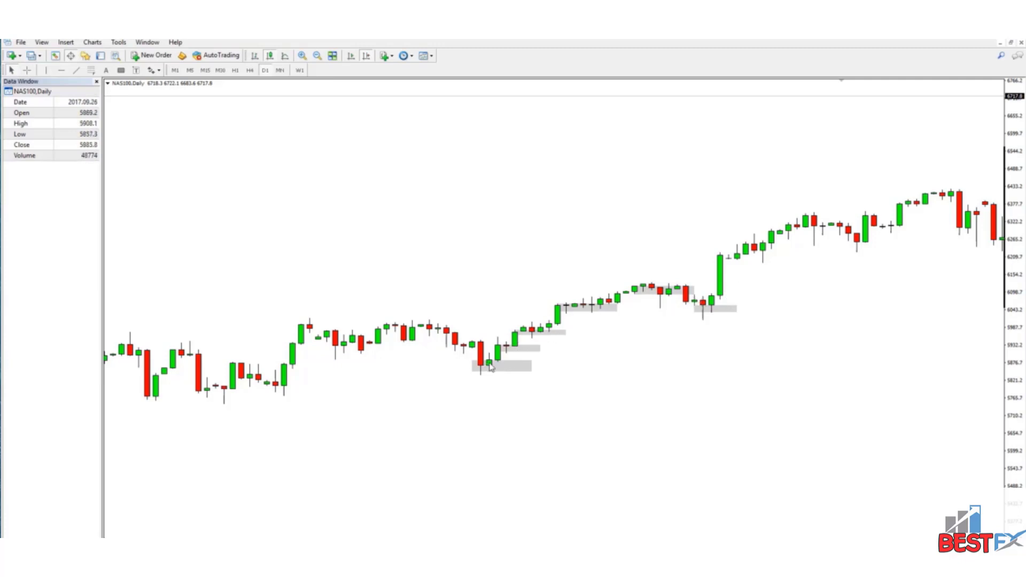
Switch to the GBPUSD weekly chart, box the September 2017 peak around 1.355 and draw a falling trendline from it
{"action": "mouse_move", "coordinate": [511, 349]}
{"action": "left_click_drag", "start_coordinate": [843, 275], "coordinate": [559, 323]}
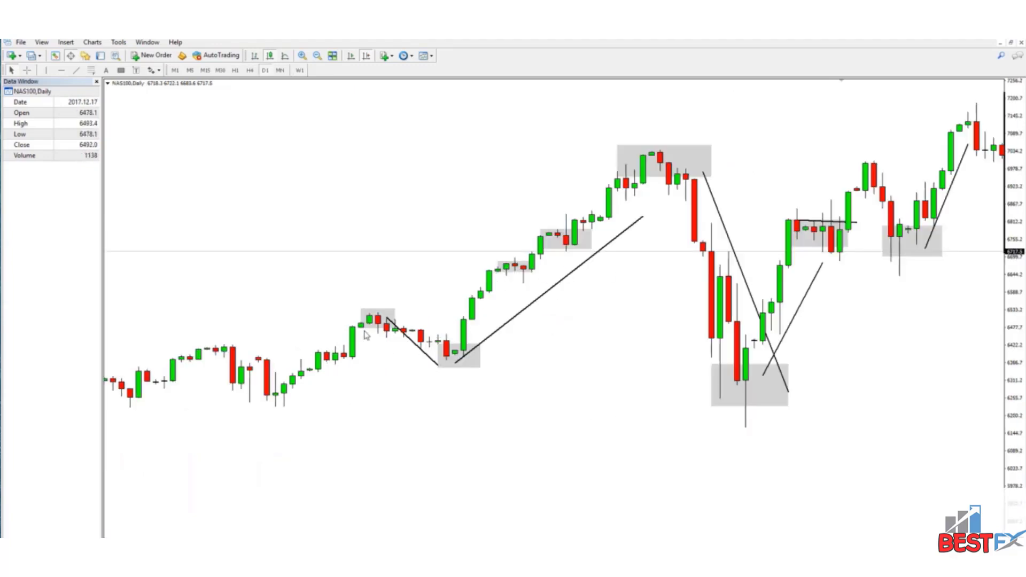
{"action": "scroll", "coordinate": [561, 294], "scroll_direction": "down", "scroll_amount": 10}
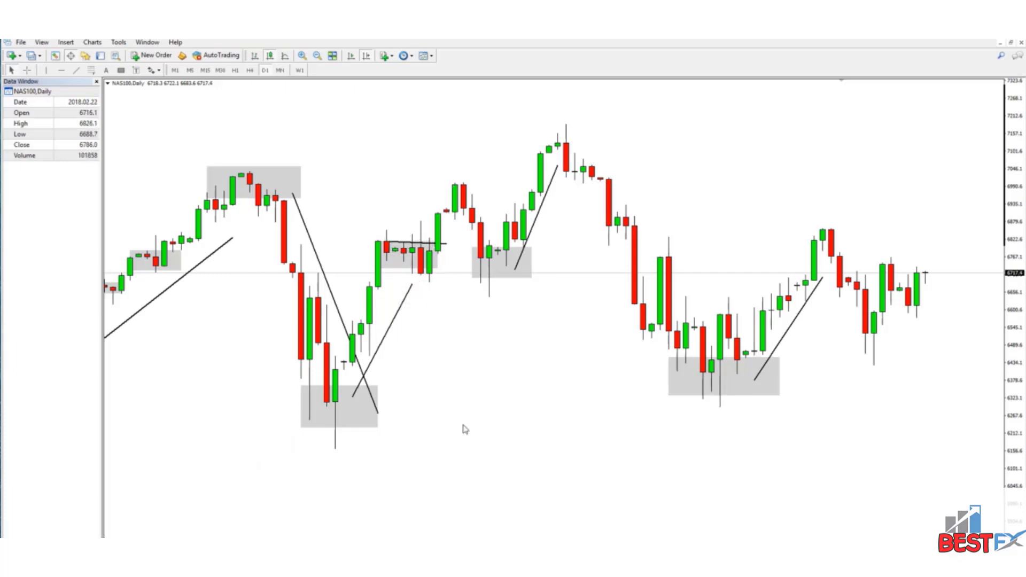
{"action": "left_click", "coordinate": [579, 534]}
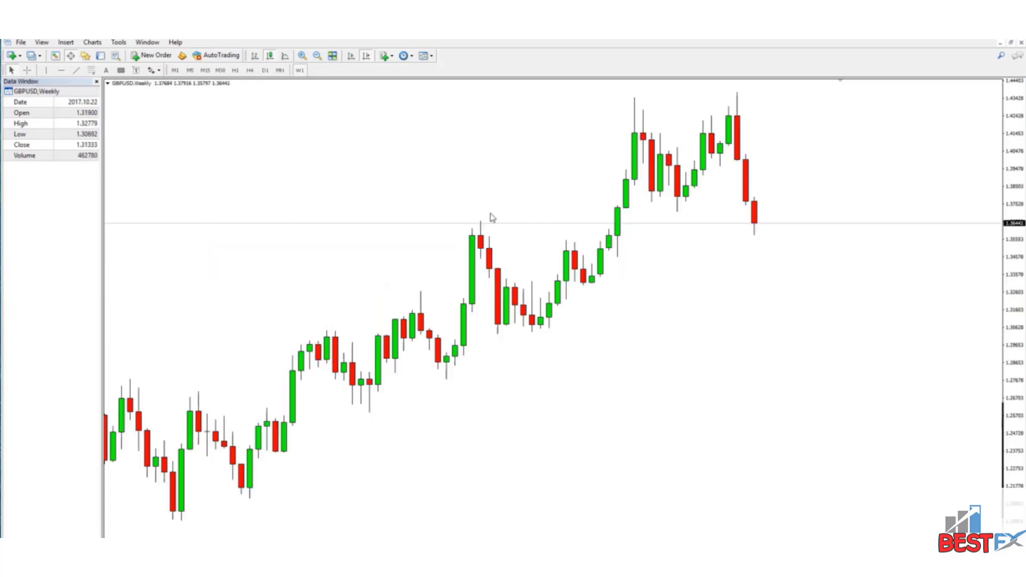
{"action": "left_click", "coordinate": [121, 70]}
{"action": "left_click_drag", "start_coordinate": [463, 230], "coordinate": [599, 249]}
{"action": "left_click", "coordinate": [77, 70]}
{"action": "left_click_drag", "start_coordinate": [489, 236], "coordinate": [541, 305]}
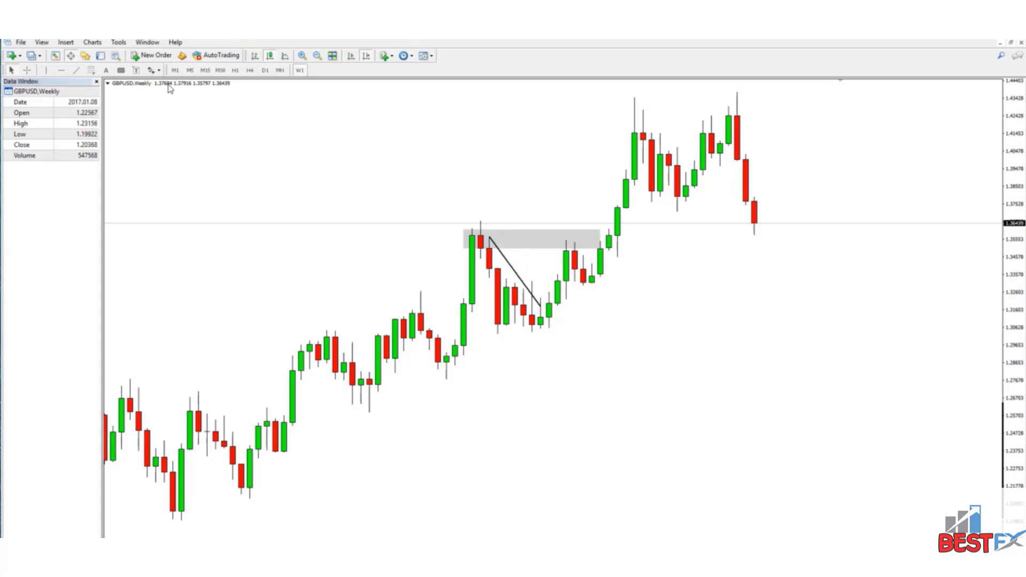
Draw a falling trendline from the zone's second test, and mark the support around 1.31 with a rectangle and a rising trendline
{"action": "left_click", "coordinate": [77, 70]}
{"action": "left_click_drag", "start_coordinate": [575, 243], "coordinate": [609, 281]}
{"action": "left_click", "coordinate": [121, 70]}
{"action": "mouse_move", "coordinate": [498, 316]}
{"action": "left_mouse_down"}
{"action": "mouse_move", "coordinate": [574, 332]}
{"action": "mouse_move", "coordinate": [583, 299]}
{"action": "left_mouse_up"}
{"action": "left_click", "coordinate": [76, 70]}
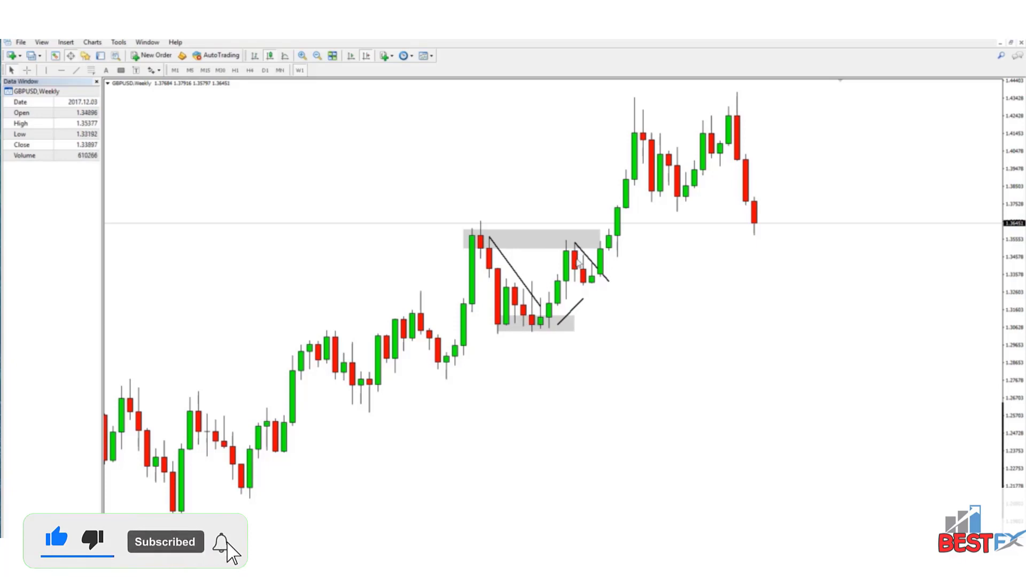
Box the double-peak resistance zone around 1.42 and draw a falling trendline from its first peak
{"action": "left_click", "coordinate": [121, 70]}
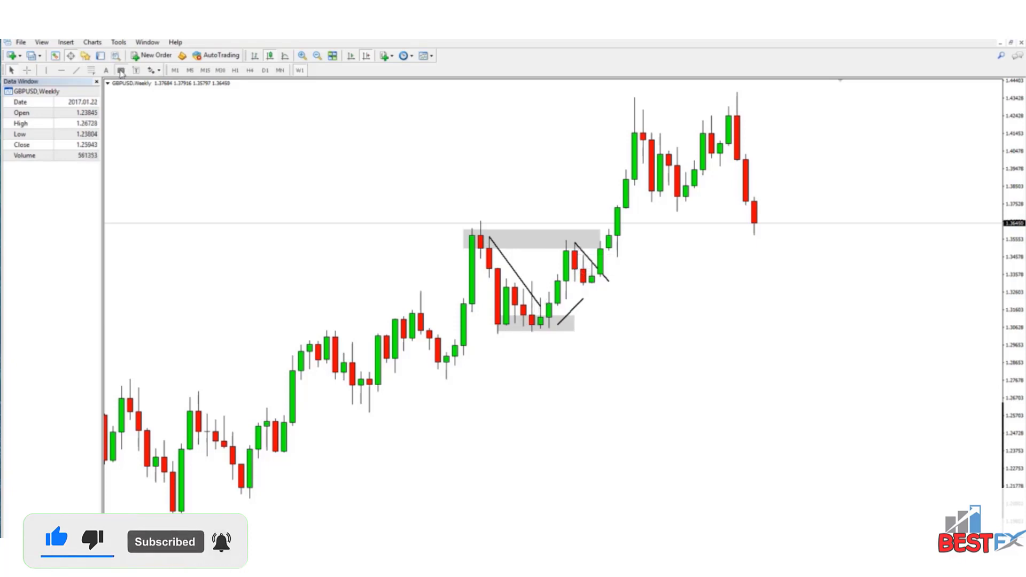
{"action": "left_click_drag", "start_coordinate": [627, 105], "coordinate": [796, 138]}
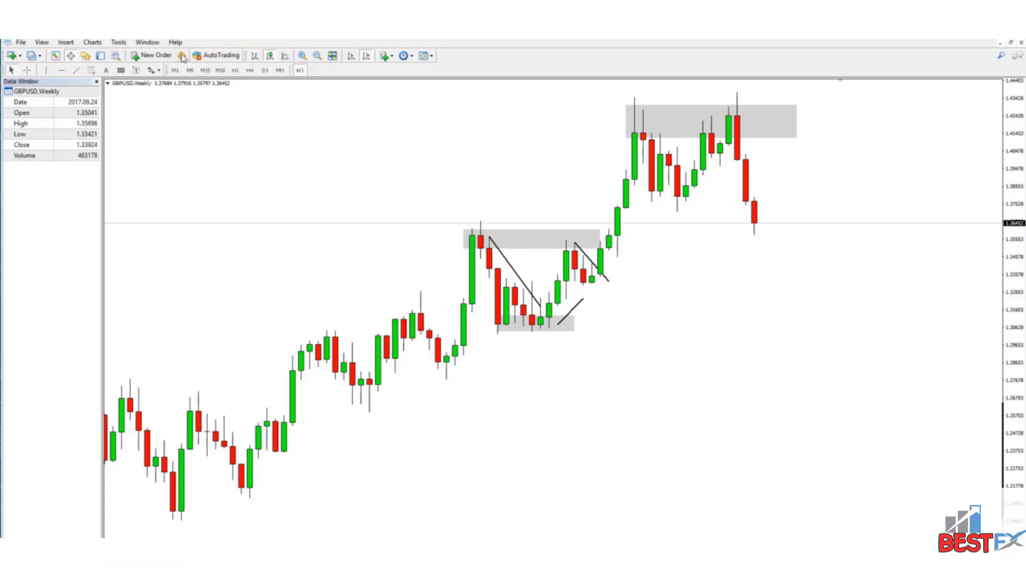
{"action": "left_click", "coordinate": [76, 70]}
{"action": "left_click_drag", "start_coordinate": [652, 133], "coordinate": [686, 173]}
Draw a falling trendline from the second peak, and mark the support around 1.38 with a rectangle and a rising trendline
{"action": "left_click", "coordinate": [77, 70]}
{"action": "left_click_drag", "start_coordinate": [746, 115], "coordinate": [797, 213]}
{"action": "mouse_move", "coordinate": [652, 191]}
{"action": "left_mouse_down"}
{"action": "mouse_move", "coordinate": [711, 211]}
{"action": "mouse_move", "coordinate": [720, 152]}
{"action": "left_mouse_up"}
{"action": "left_click", "coordinate": [76, 70]}
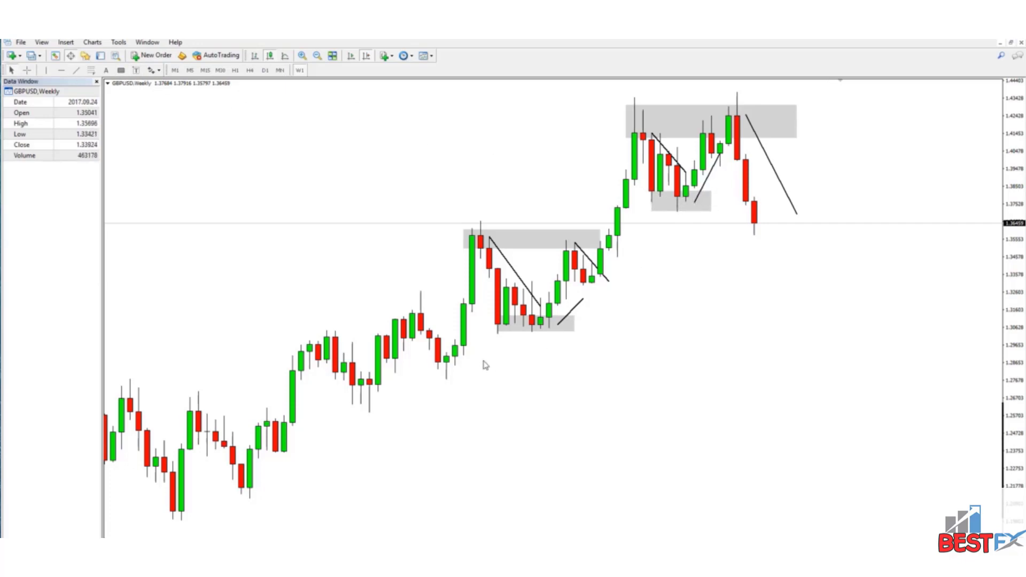
{"action": "scroll", "coordinate": [570, 328], "scroll_direction": "left", "scroll_amount": 5}
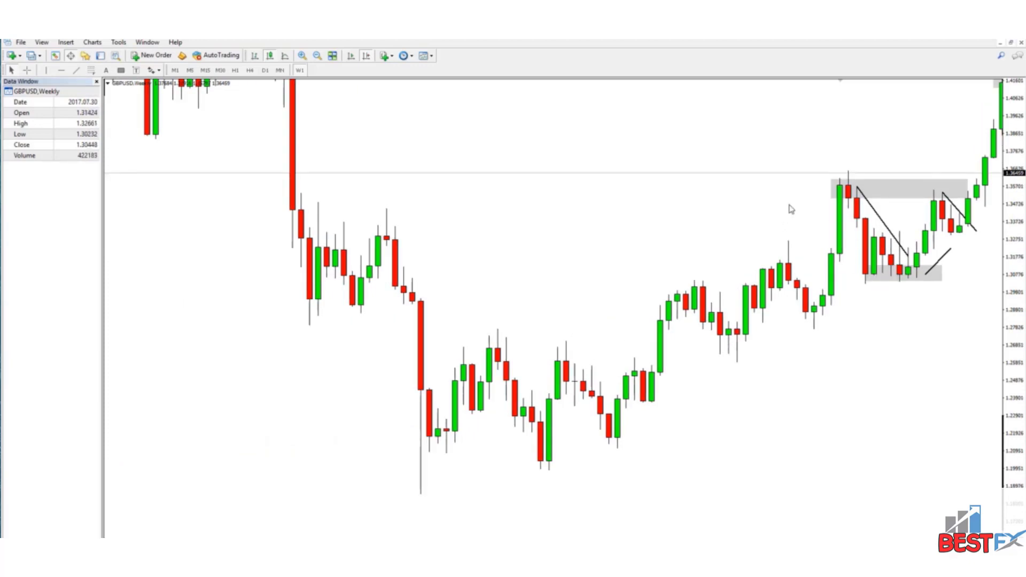
{"action": "scroll", "coordinate": [790, 206], "scroll_direction": "right", "scroll_amount": 4}
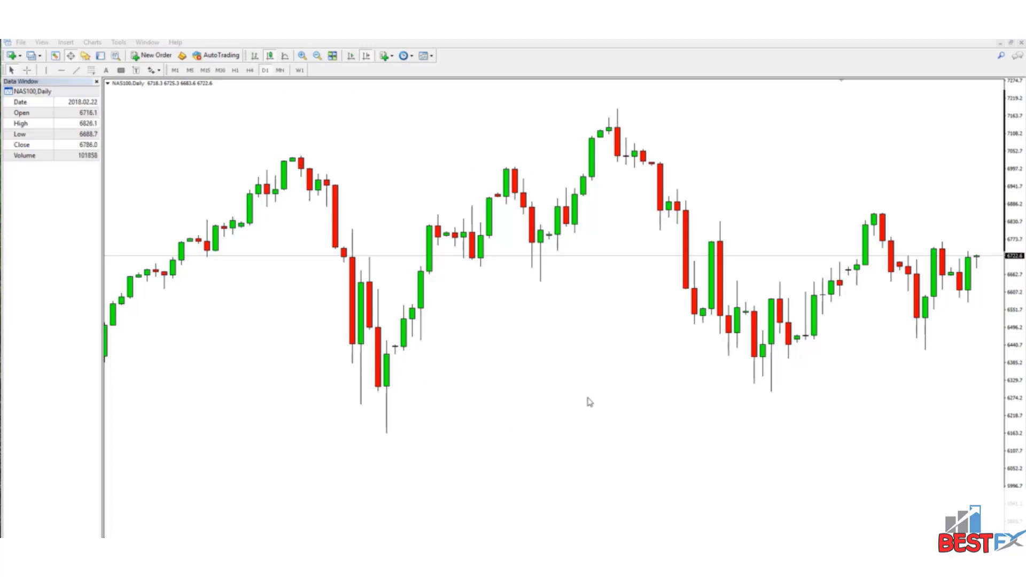
Place horizontal lines on the NAS100 daily chart at the February 2018 low (6162.1) and the late-January 2018 high
{"action": "left_click", "coordinate": [62, 70]}
{"action": "left_click", "coordinate": [407, 437]}
{"action": "left_click_drag", "start_coordinate": [406, 436], "coordinate": [401, 433]}
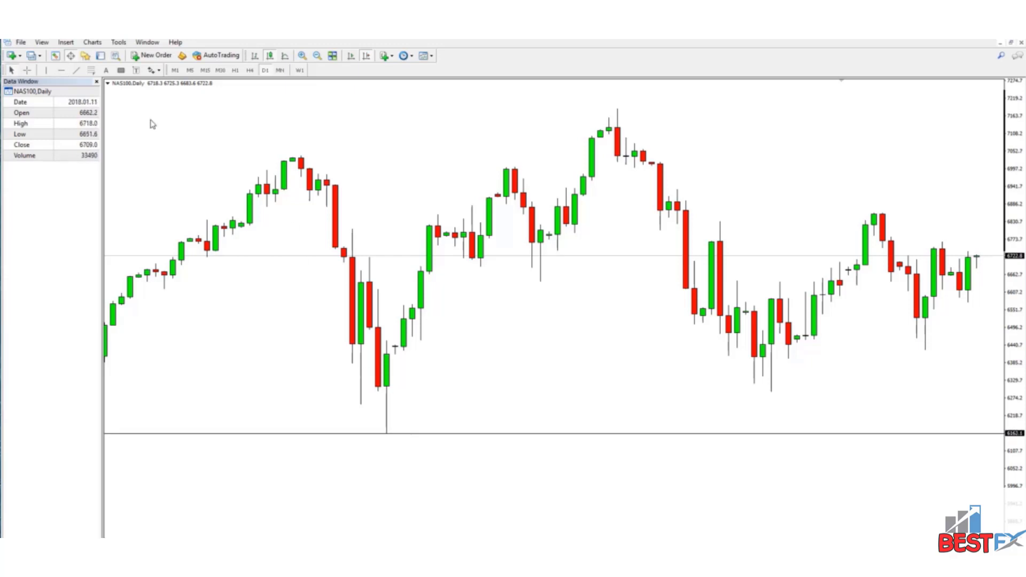
{"action": "left_click", "coordinate": [61, 70]}
{"action": "left_click", "coordinate": [313, 156]}
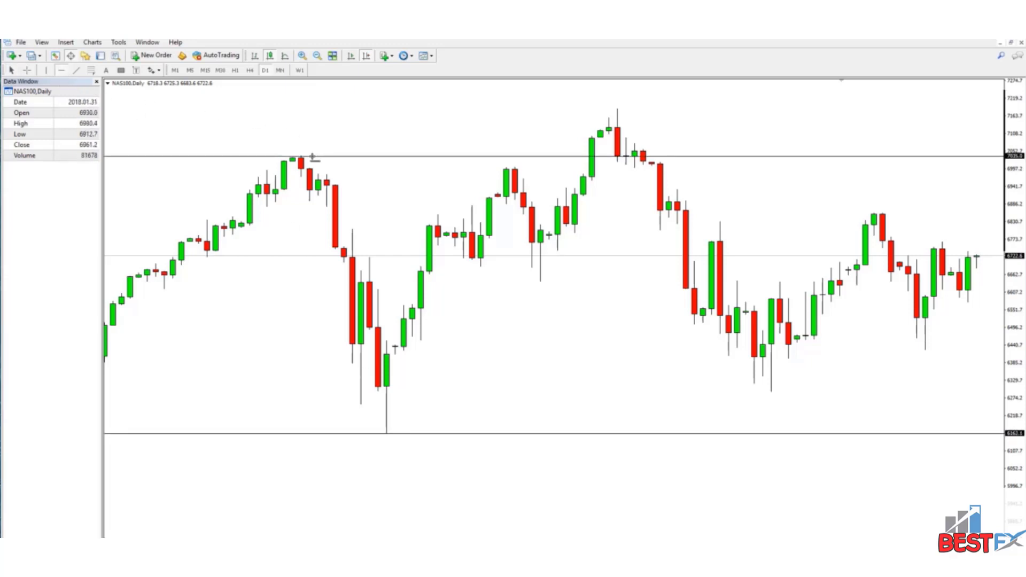
{"action": "left_click_drag", "start_coordinate": [310, 157], "coordinate": [310, 155]}
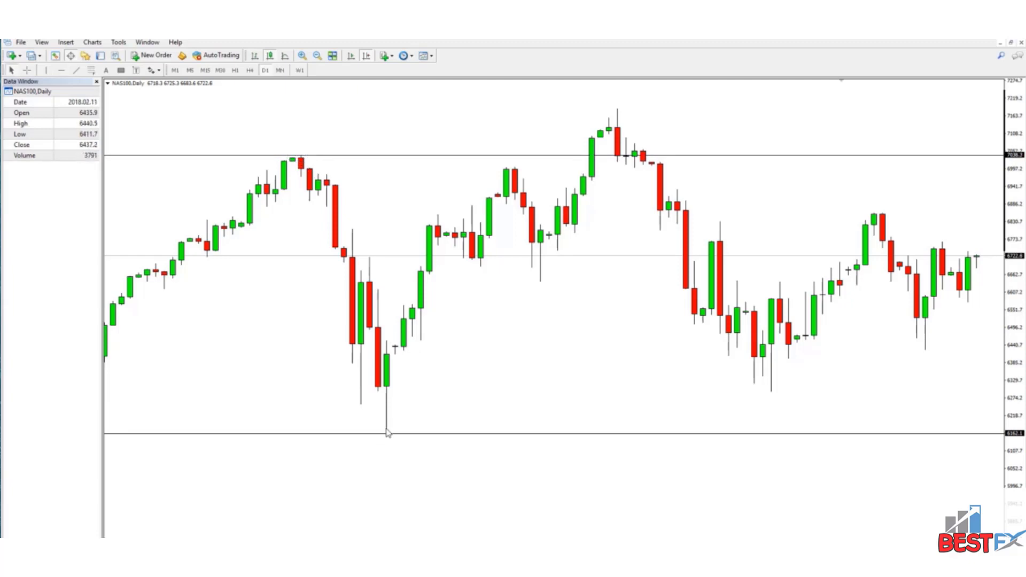
Draw small rectangles at the late-January high and around the tip of the February low's wick
{"action": "left_click", "coordinate": [121, 70]}
{"action": "left_click_drag", "start_coordinate": [282, 154], "coordinate": [318, 163]}
{"action": "mouse_move", "coordinate": [514, 172]}
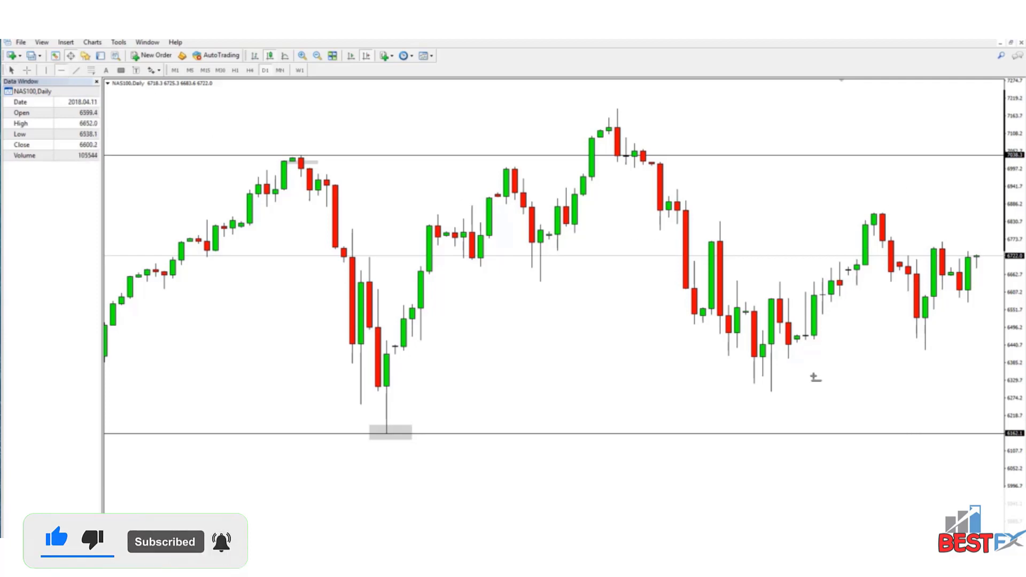
Try a horizontal line at the early-April 2018 low and remove it
{"action": "left_click", "coordinate": [776, 392]}
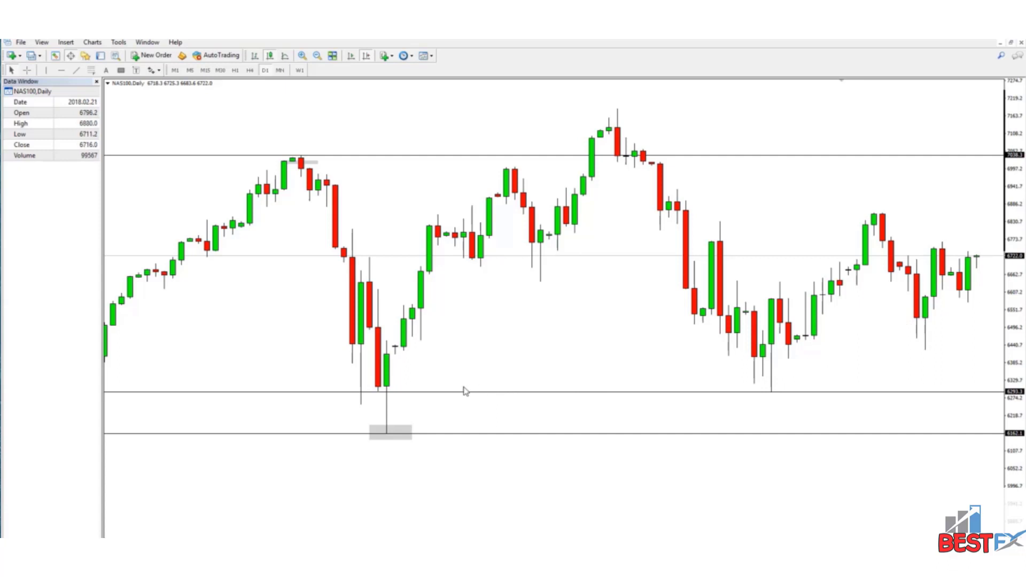
{"action": "right_click", "coordinate": [448, 397]}
{"action": "left_click", "coordinate": [449, 422]}
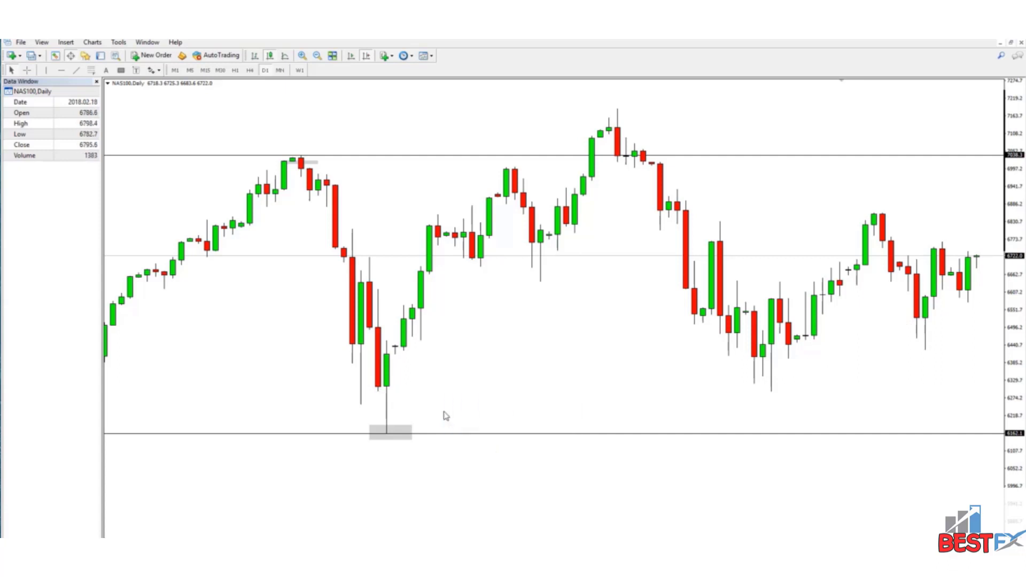
Delete the small rectangle at the January high and draw a rising trendline beneath the recovery from the February low
{"action": "right_click", "coordinate": [317, 162]}
{"action": "left_click", "coordinate": [340, 199]}
{"action": "left_click_drag", "start_coordinate": [422, 379], "coordinate": [497, 262]}
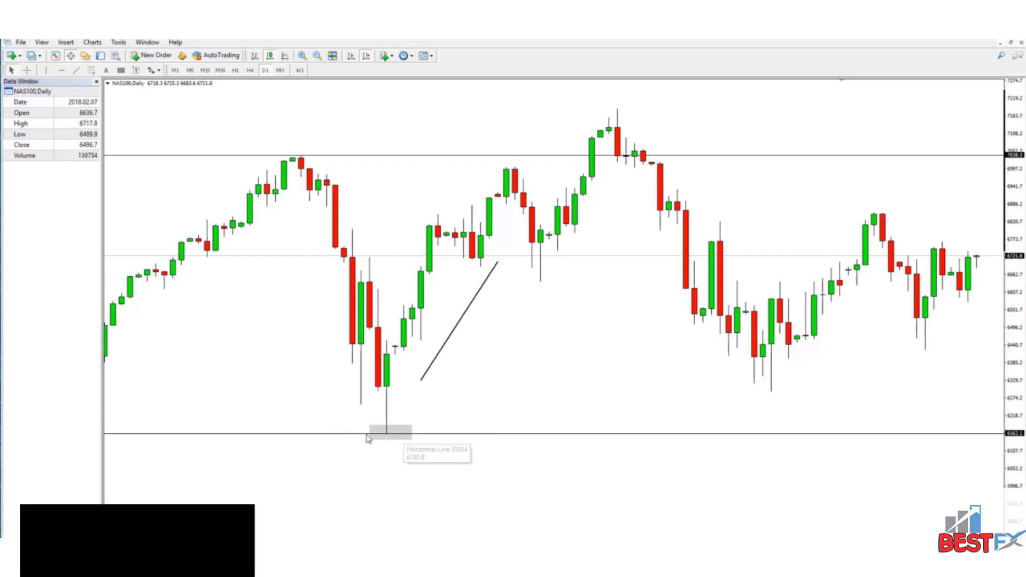
Draw three short trendlines across the candle bodies and wicks just above the February low's rectangle
{"action": "left_click", "coordinate": [76, 70]}
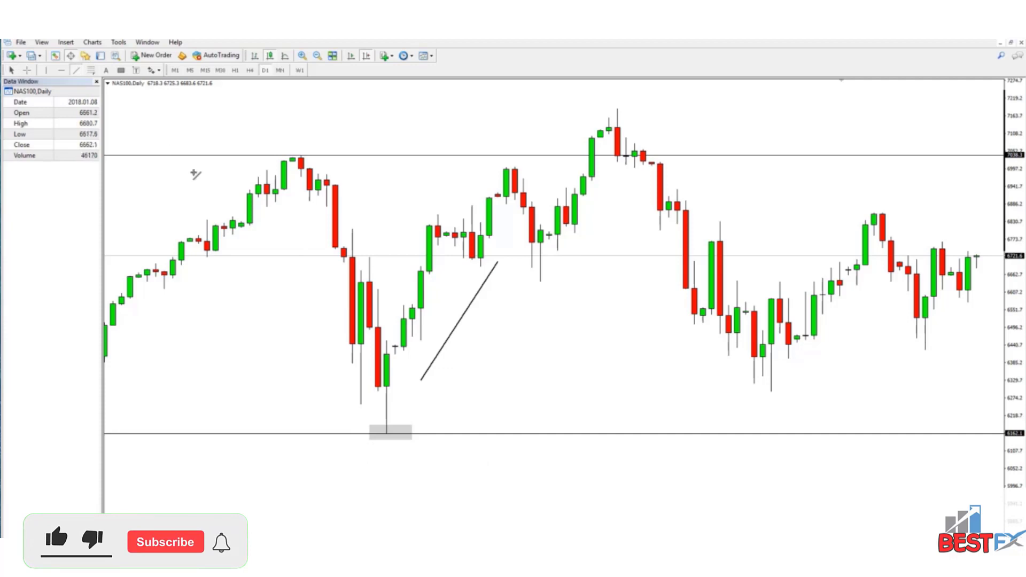
{"action": "left_click_drag", "start_coordinate": [354, 391], "coordinate": [404, 388]}
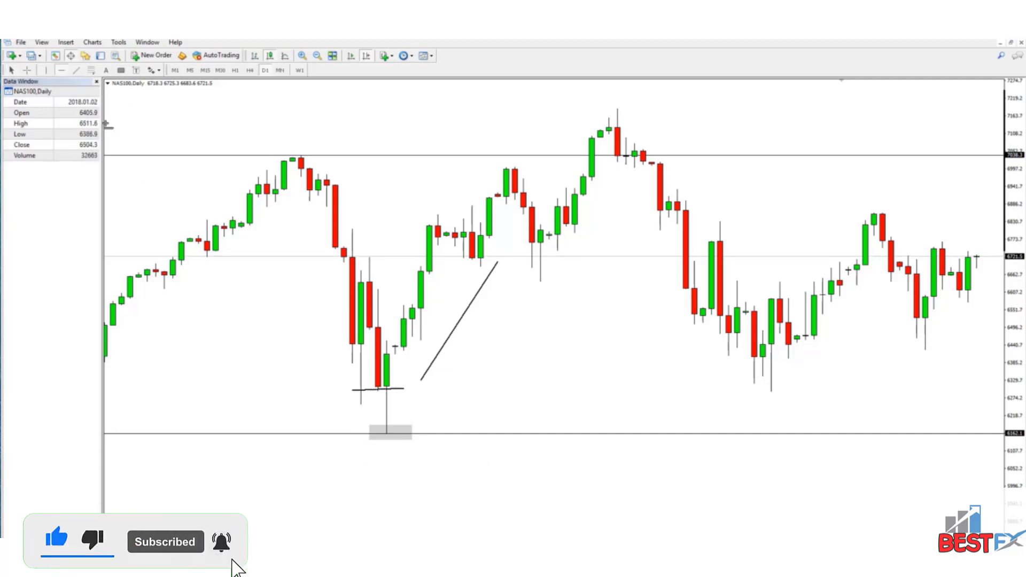
{"action": "left_click", "coordinate": [76, 73]}
{"action": "left_click_drag", "start_coordinate": [352, 394], "coordinate": [429, 411]}
{"action": "left_click", "coordinate": [76, 70]}
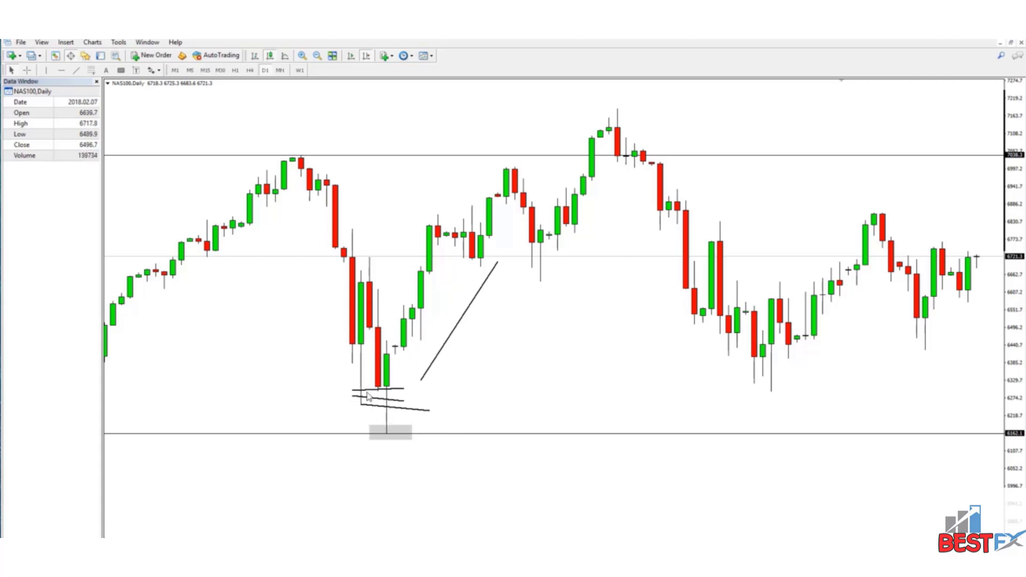
Delete the three short trendlines above the February low's rectangle
{"action": "right_click", "coordinate": [368, 389]}
{"action": "left_click", "coordinate": [396, 427]}
{"action": "right_click", "coordinate": [377, 401]}
{"action": "left_click", "coordinate": [398, 438]}
{"action": "right_click", "coordinate": [373, 407]}
{"action": "left_click", "coordinate": [392, 443]}
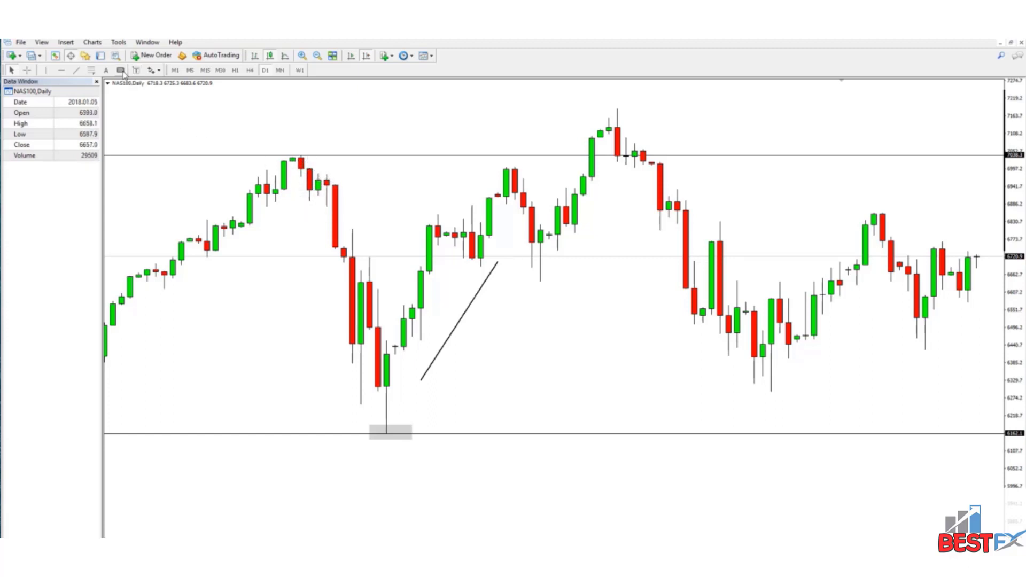
Try a wide rectangle just under the horizontal line at the January high and remove it
{"action": "left_click_drag", "start_coordinate": [241, 157], "coordinate": [352, 178]}
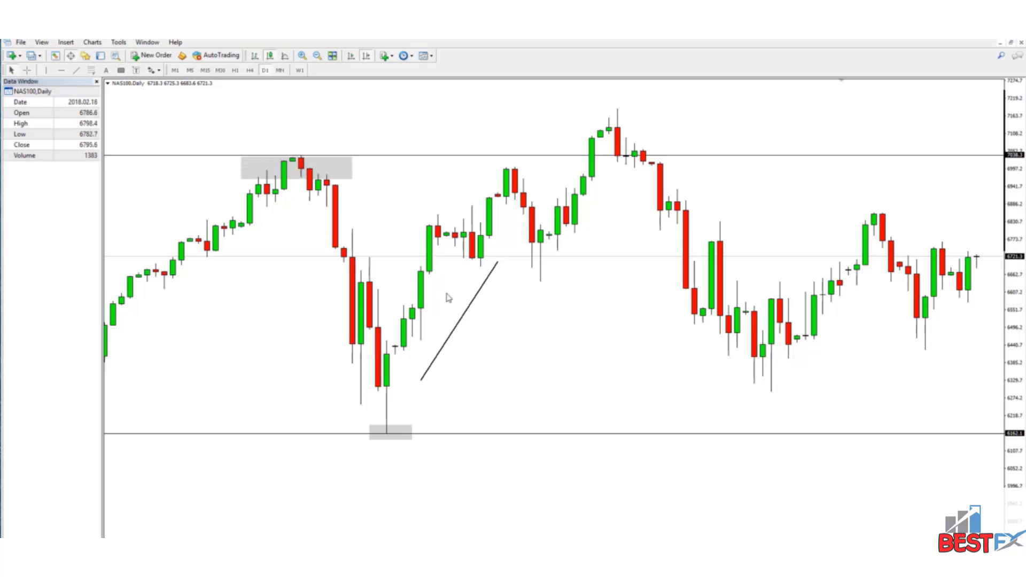
{"action": "right_click", "coordinate": [243, 181]}
{"action": "left_click", "coordinate": [258, 211]}
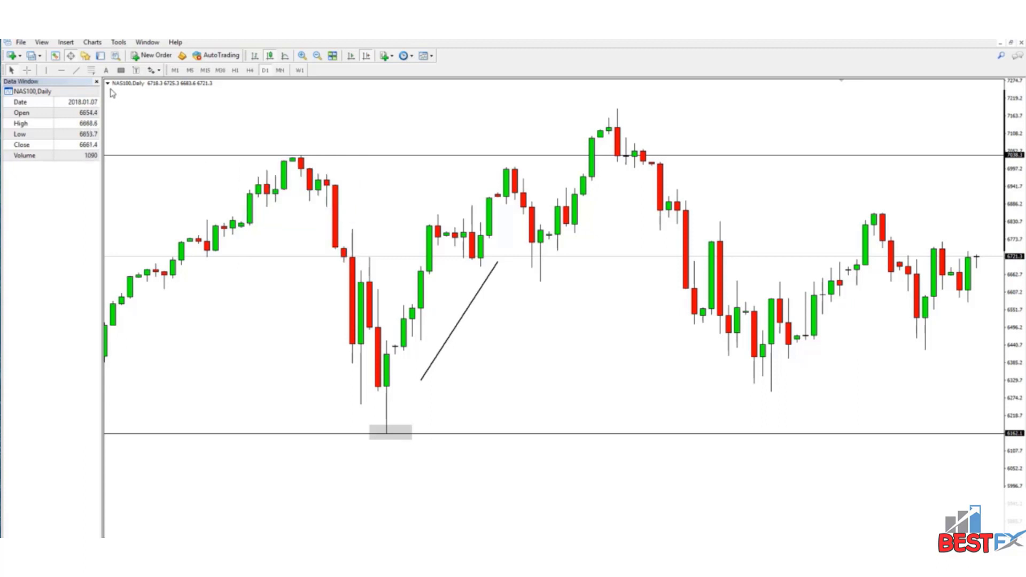
Add horizontal lines at 6310.1 along the February low's candle body and at 6252.9 along the neighbouring candle's wick low
{"action": "left_click", "coordinate": [63, 71]}
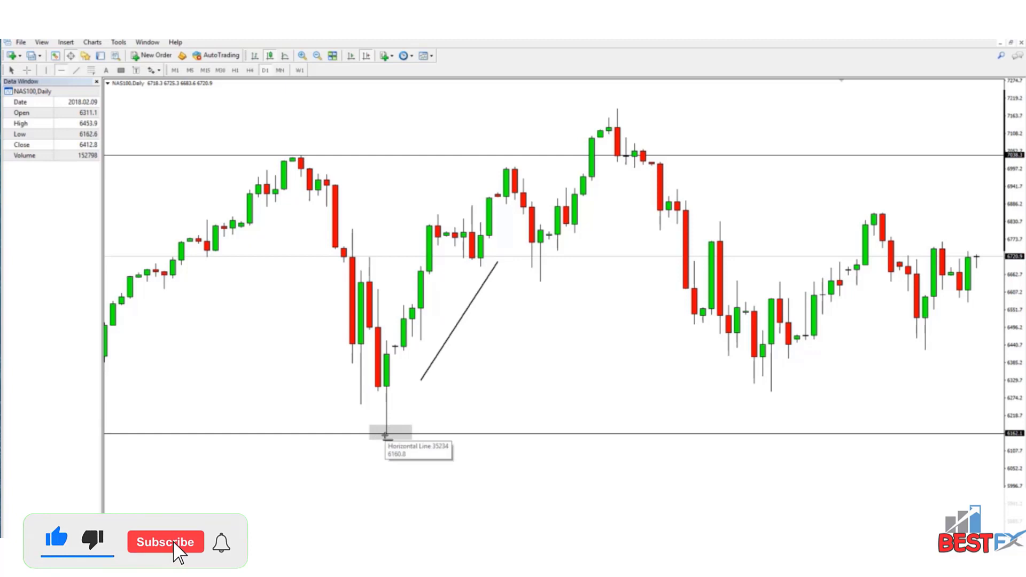
{"action": "left_click", "coordinate": [404, 386]}
{"action": "left_click_drag", "start_coordinate": [404, 387], "coordinate": [391, 392]}
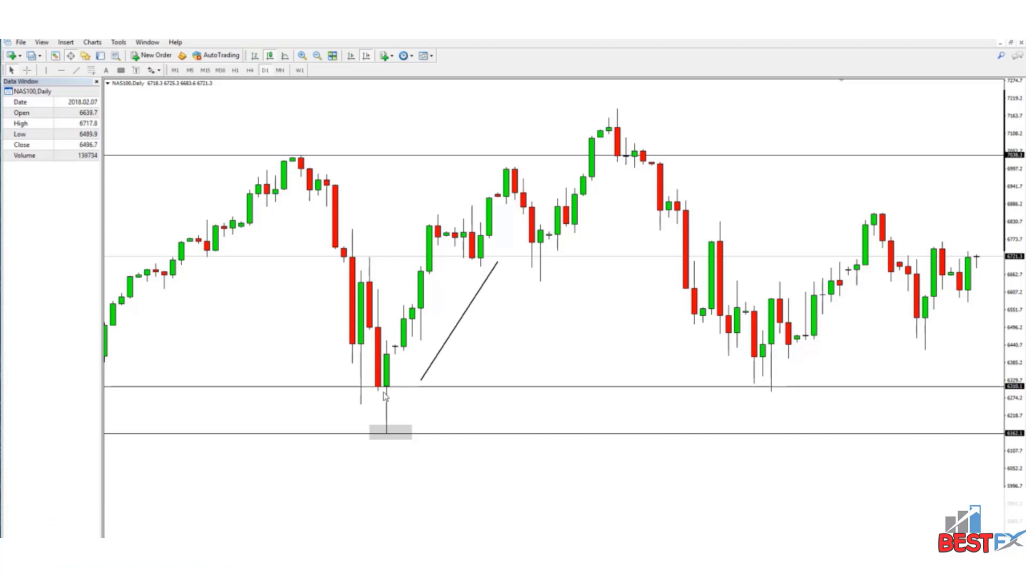
{"action": "mouse_move", "coordinate": [386, 392]}
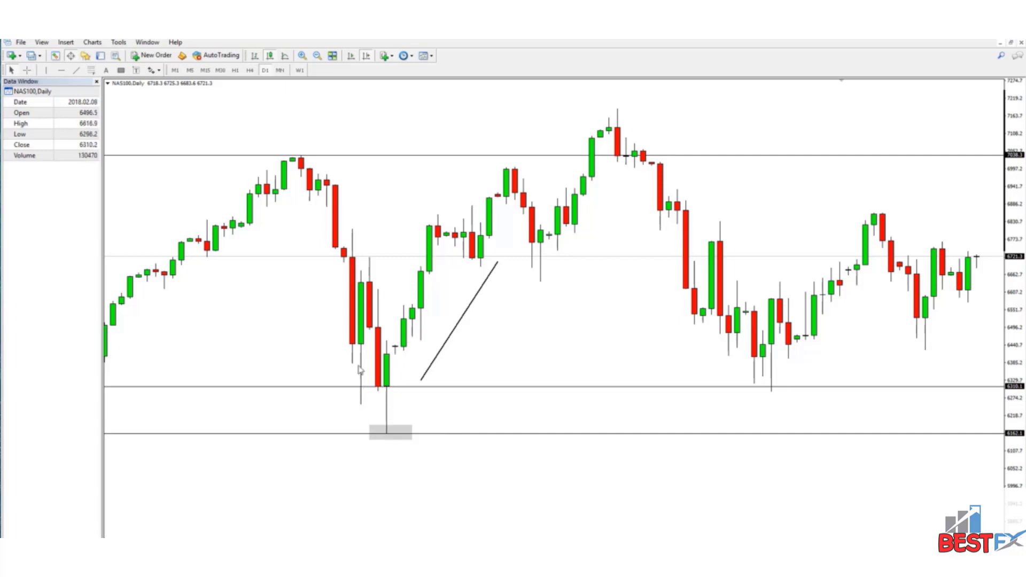
{"action": "left_click", "coordinate": [62, 70]}
{"action": "left_click", "coordinate": [404, 406]}
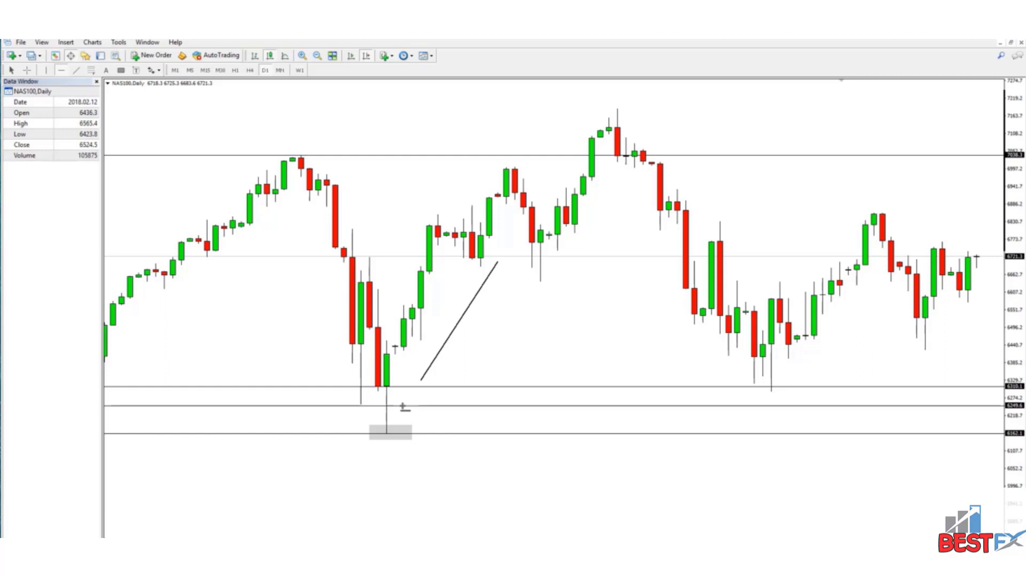
{"action": "left_click_drag", "start_coordinate": [400, 407], "coordinate": [400, 404]}
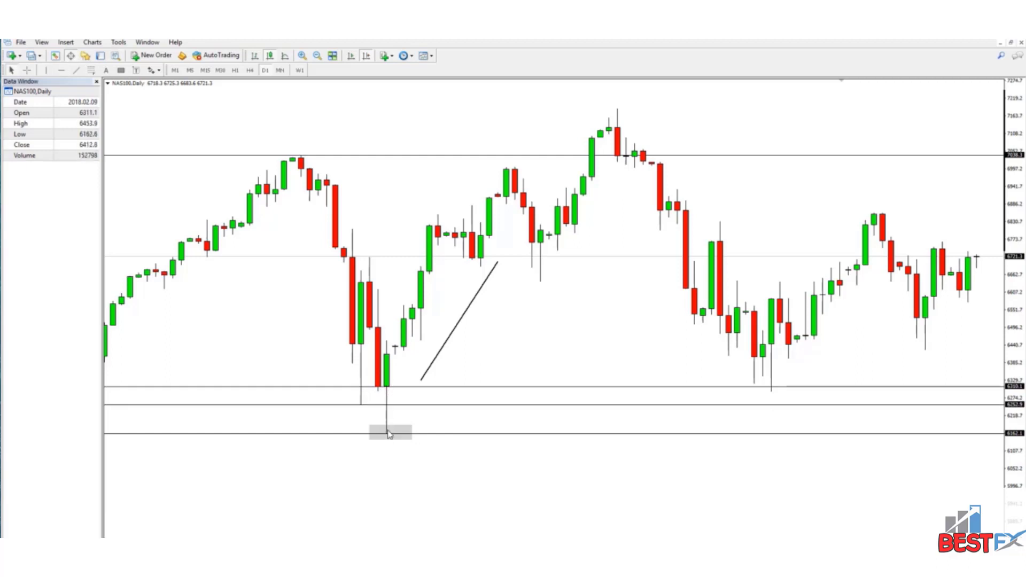
Draw a rectangle between the 6310.1 and 6252.9 lines at the February low and a smaller one beneath the early-April low
{"action": "left_click", "coordinate": [121, 70]}
{"action": "left_click_drag", "start_coordinate": [343, 386], "coordinate": [463, 405]}
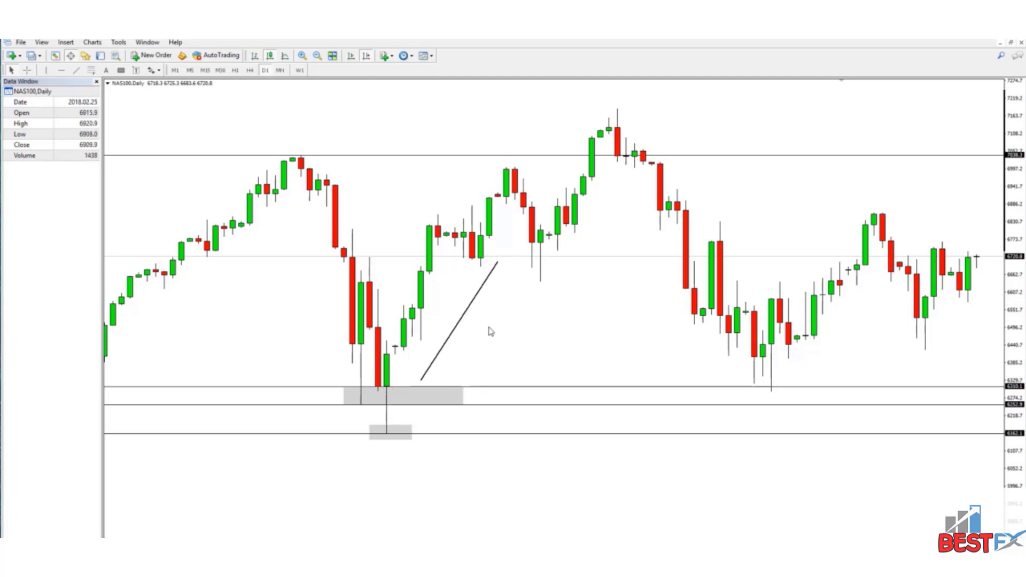
{"action": "left_click", "coordinate": [121, 70]}
{"action": "left_click_drag", "start_coordinate": [746, 388], "coordinate": [806, 402]}
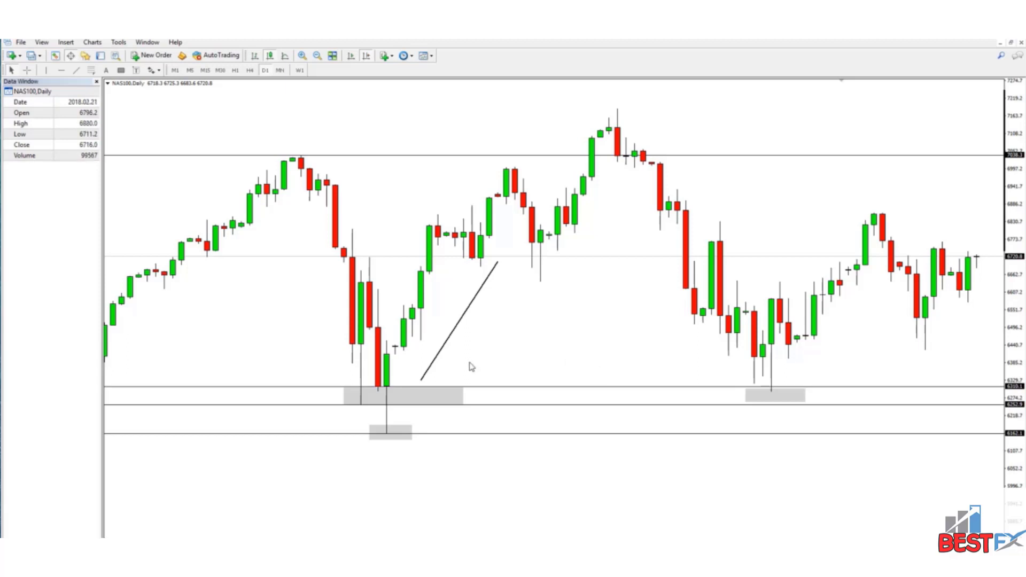
Draw a long rectangle between the 6310.1 and 6252.9 lines across the November to early-December 2017 consolidation
{"action": "left_click_drag", "start_coordinate": [292, 358], "coordinate": [561, 357]}
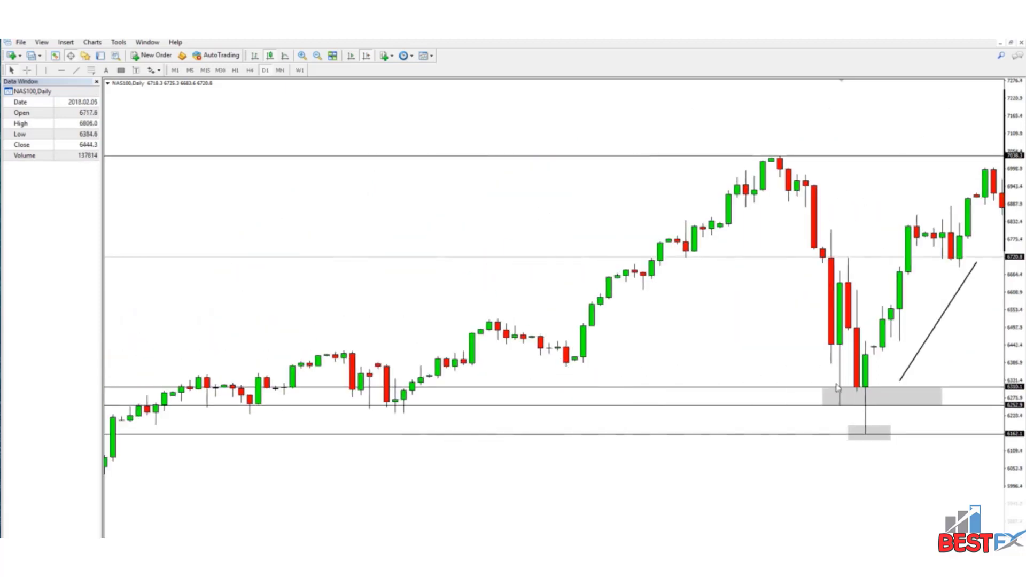
{"action": "left_click_drag", "start_coordinate": [365, 371], "coordinate": [458, 368]}
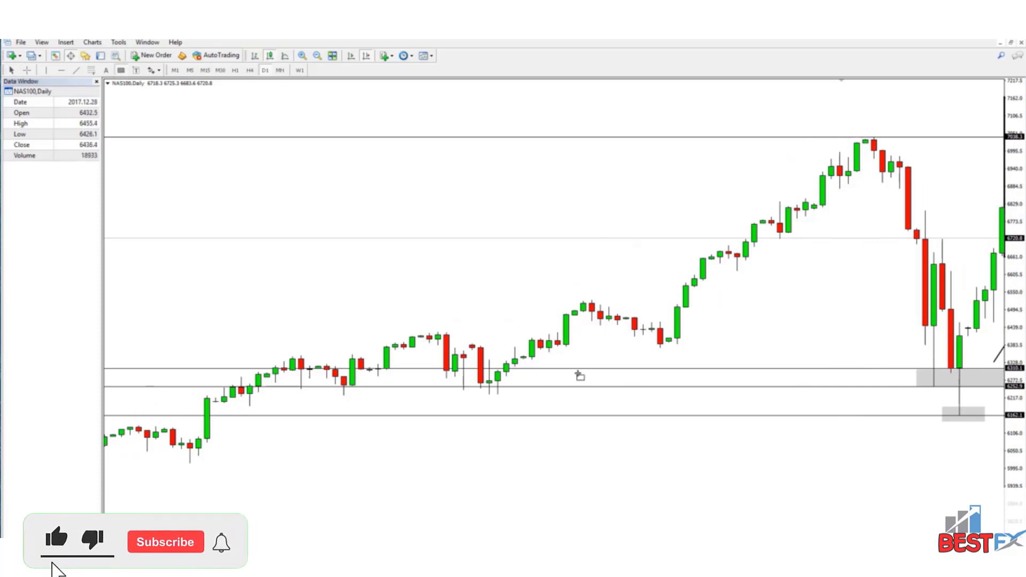
{"action": "left_click_drag", "start_coordinate": [285, 369], "coordinate": [593, 385]}
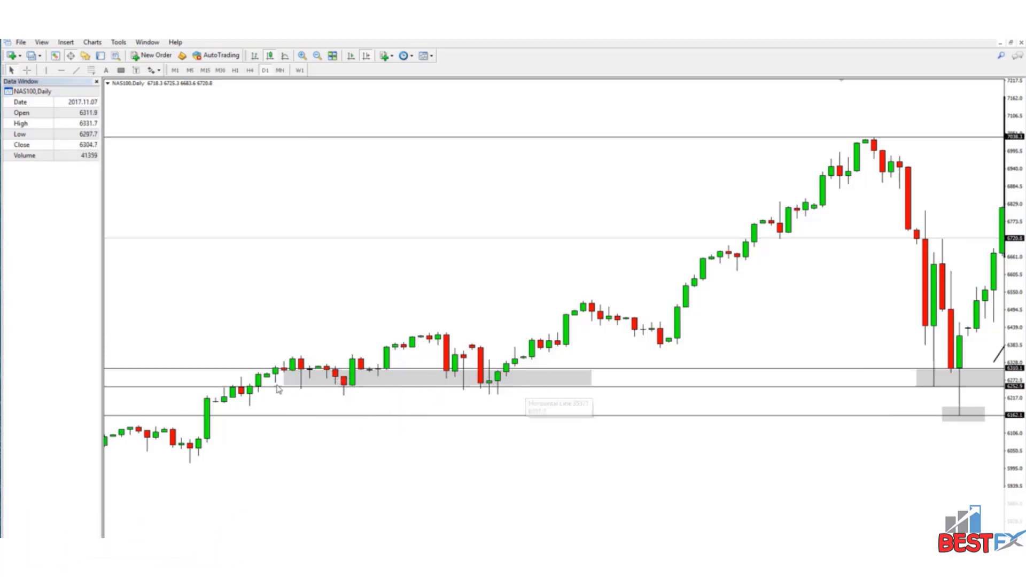
Lower the 6252.9 line to 6222.6 and draw an overlapping rectangle extending the 2017 consolidation zone down toward it
{"action": "left_click_drag", "start_coordinate": [277, 386], "coordinate": [278, 397]}
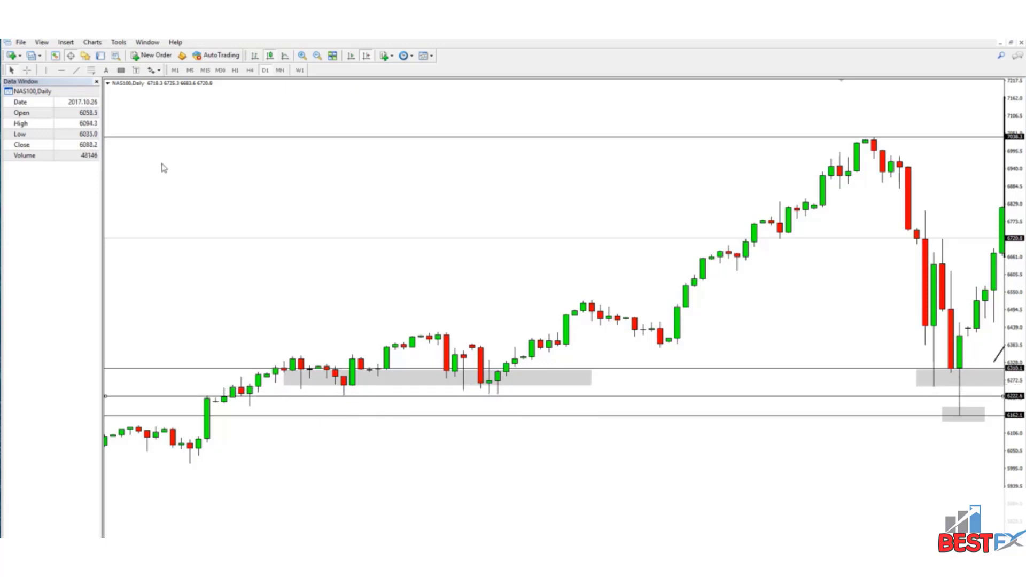
{"action": "left_click", "coordinate": [120, 70]}
{"action": "left_click_drag", "start_coordinate": [291, 378], "coordinate": [633, 400]}
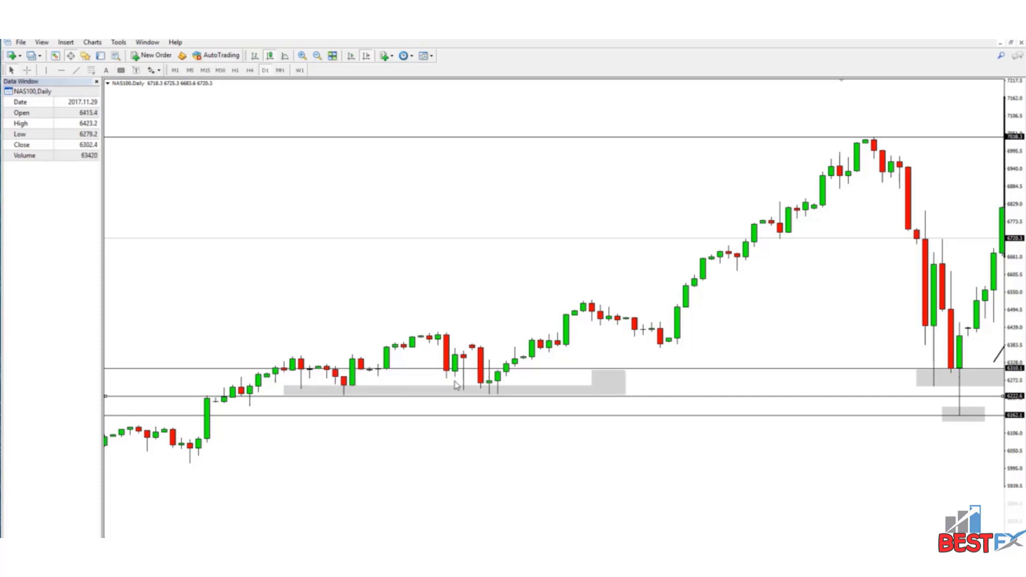
Draw a small rectangle over the January 2018 high and add a horizontal line at 6966.1 just below it
{"action": "scroll", "coordinate": [753, 345], "scroll_direction": "down", "scroll_amount": 6}
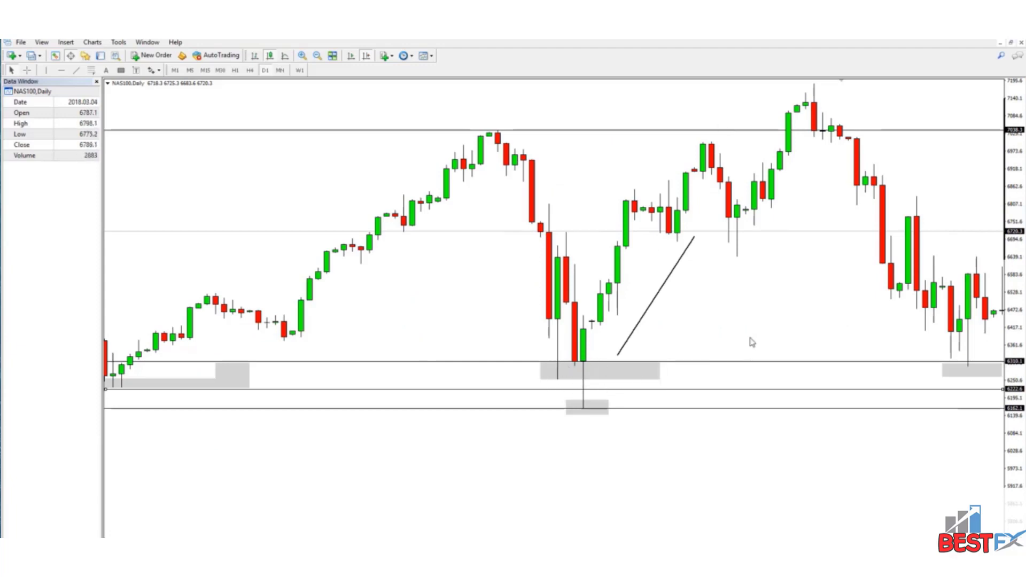
{"action": "scroll", "coordinate": [752, 342], "scroll_direction": "down", "scroll_amount": 5}
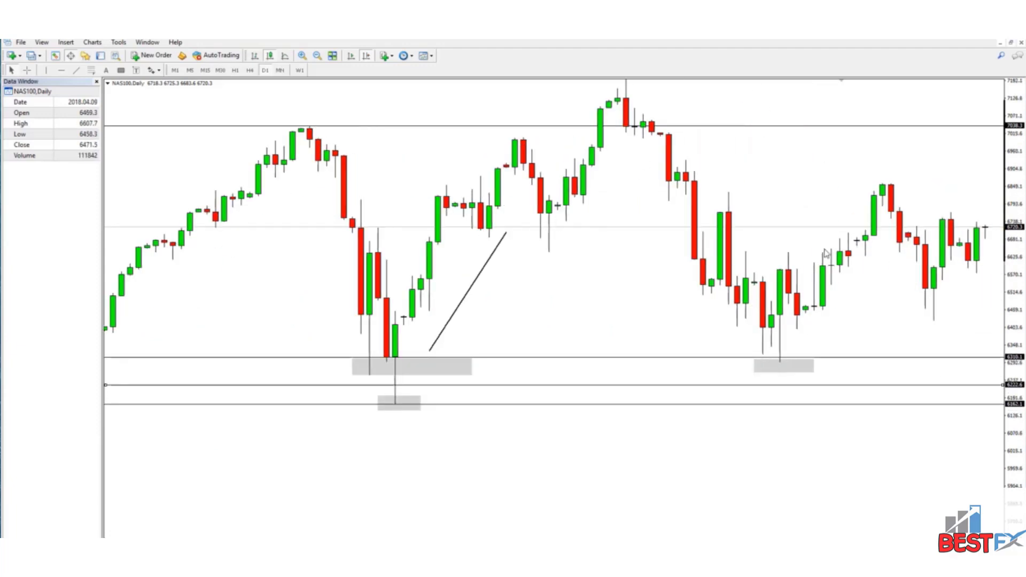
{"action": "scroll", "coordinate": [598, 287], "scroll_direction": "up", "scroll_amount": 2}
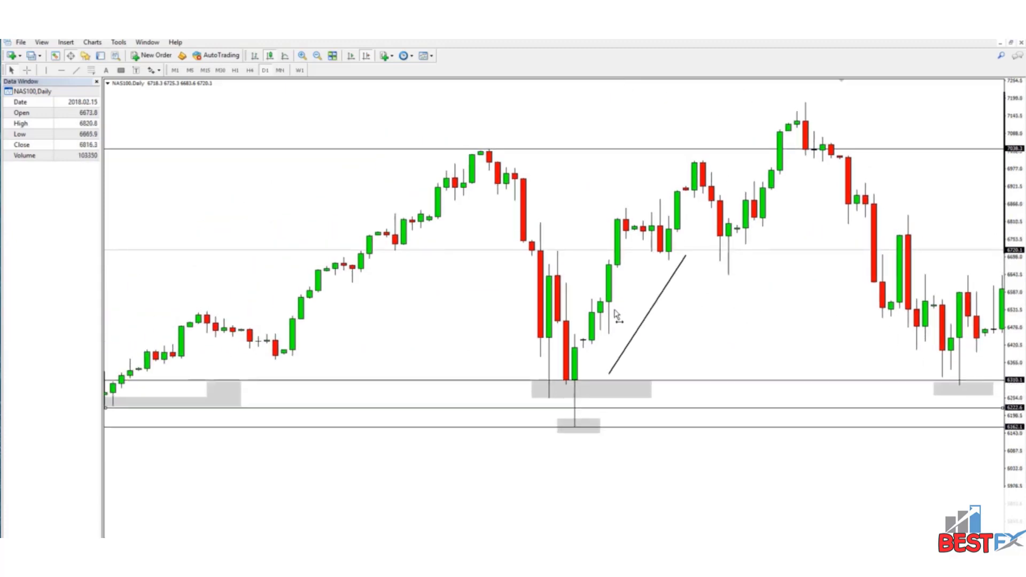
{"action": "left_click", "coordinate": [120, 70]}
{"action": "left_click_drag", "start_coordinate": [360, 169], "coordinate": [395, 171]}
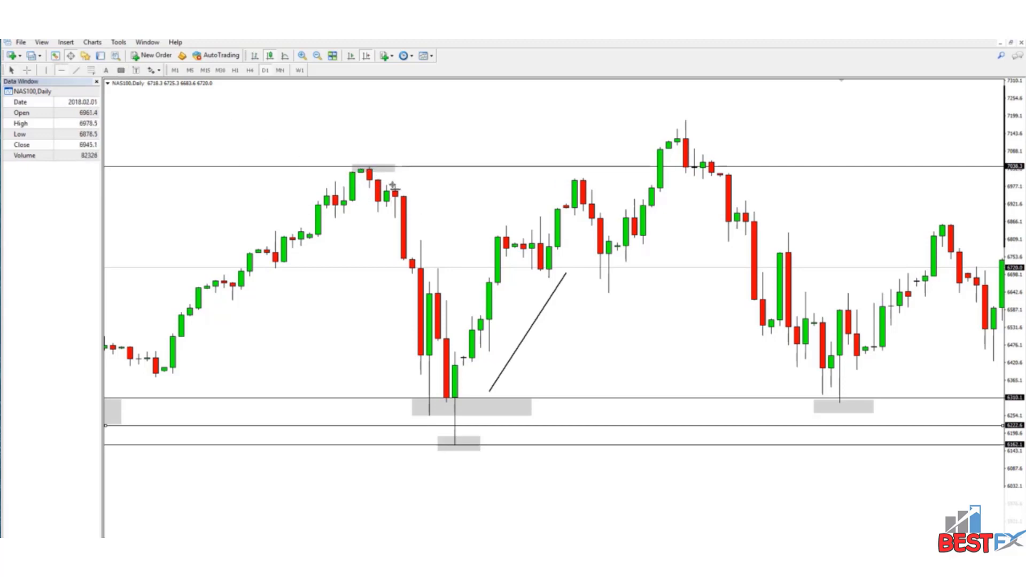
{"action": "left_click", "coordinate": [412, 186]}
{"action": "left_click_drag", "start_coordinate": [413, 187], "coordinate": [416, 190]}
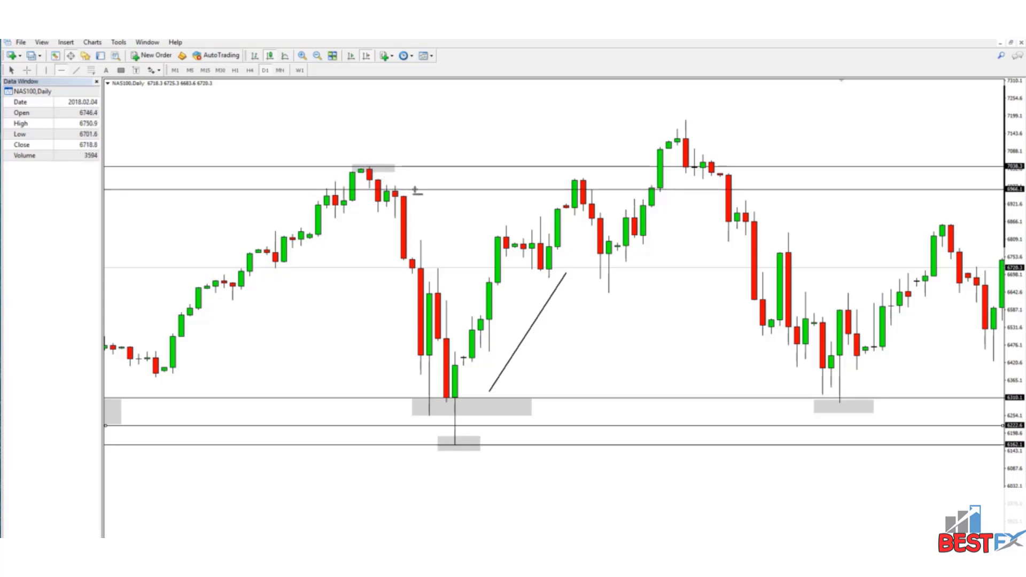
Draw small rectangles on the wicks either side of the January high and a wide one between the 7038.3 and 6966.1 lines through mid-March
{"action": "left_click", "coordinate": [120, 70]}
{"action": "left_click_drag", "start_coordinate": [326, 183], "coordinate": [351, 195]}
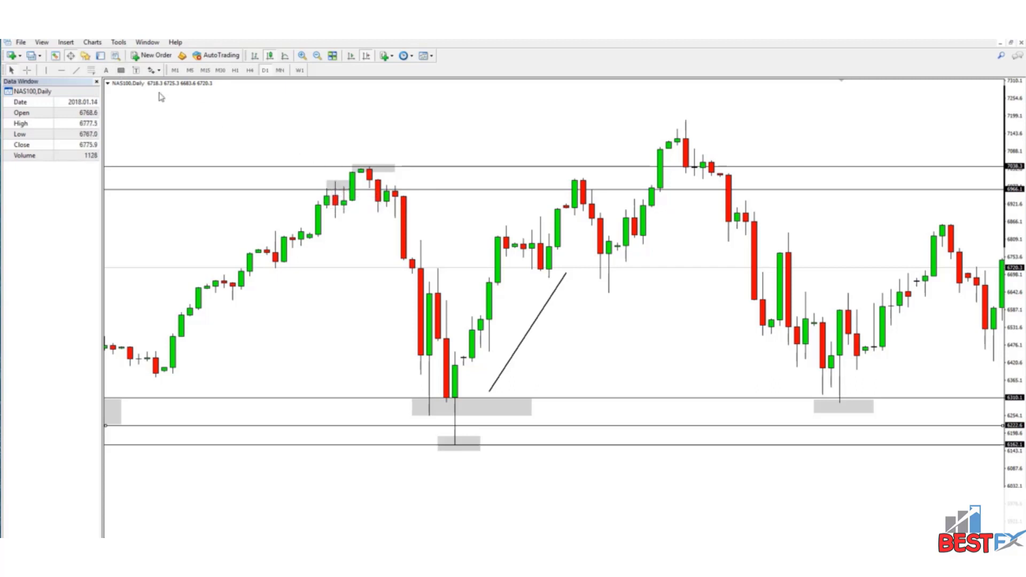
{"action": "left_click", "coordinate": [121, 70]}
{"action": "left_click_drag", "start_coordinate": [388, 185], "coordinate": [404, 191]}
{"action": "left_click", "coordinate": [121, 70]}
{"action": "mouse_move", "coordinate": [308, 167]}
{"action": "left_mouse_down"}
{"action": "mouse_move", "coordinate": [353, 188]}
{"action": "mouse_move", "coordinate": [771, 190]}
{"action": "left_mouse_up"}
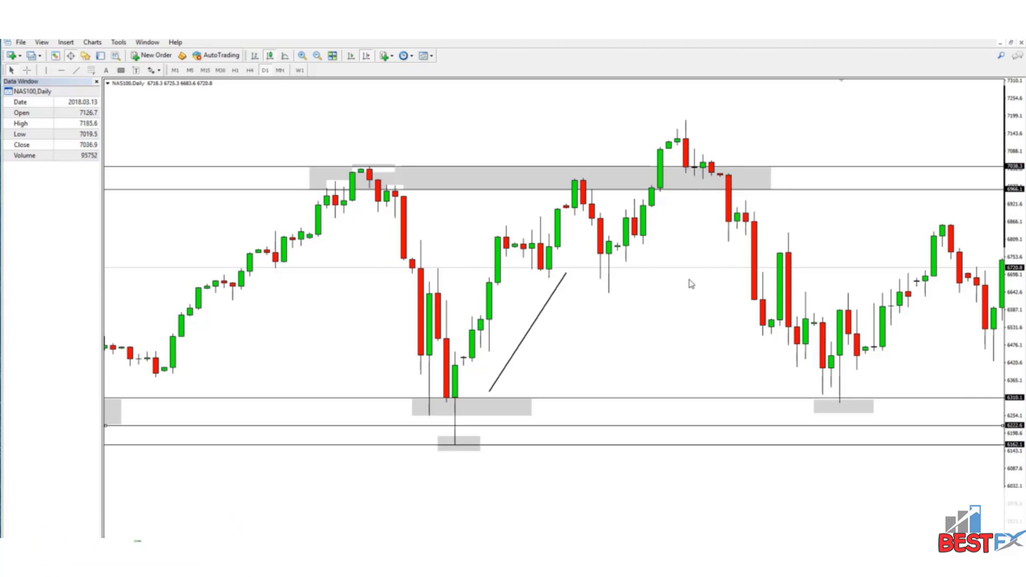
Delete the rising trendline beneath the recovery from the February low
{"action": "scroll", "coordinate": [687, 282], "scroll_direction": "down", "scroll_amount": 3}
{"action": "right_click", "coordinate": [439, 300]}
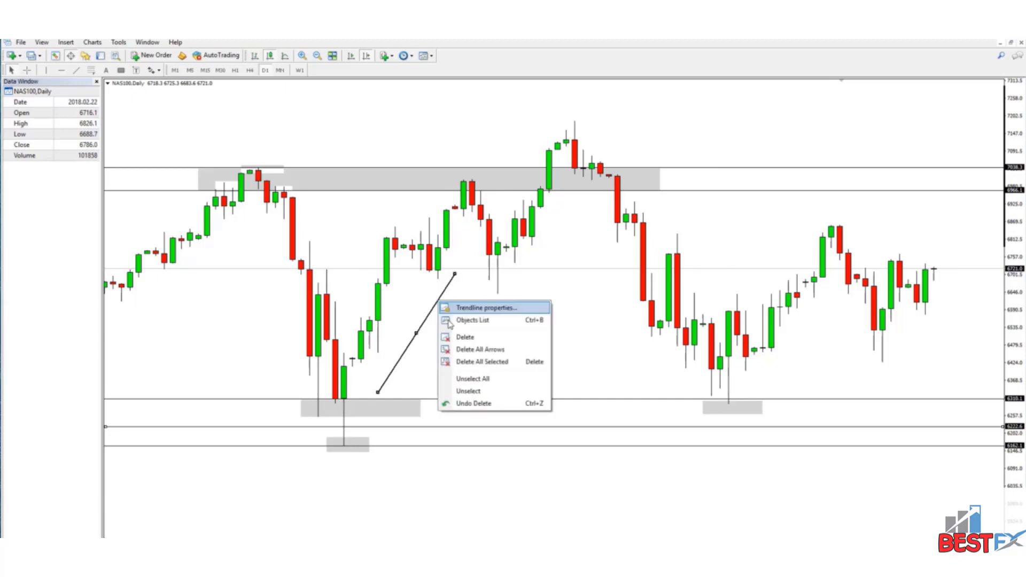
{"action": "left_click", "coordinate": [460, 337]}
Add horizontal lines at 6715.5 along the body low and 6685.2 along the wick low of the late-February pullback
{"action": "left_click", "coordinate": [62, 73]}
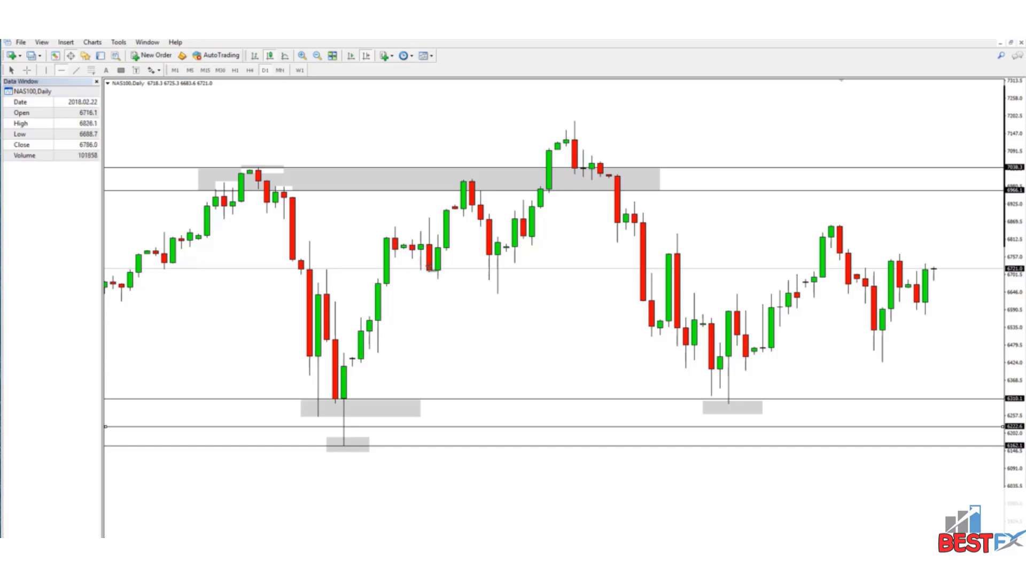
{"action": "left_click", "coordinate": [463, 270]}
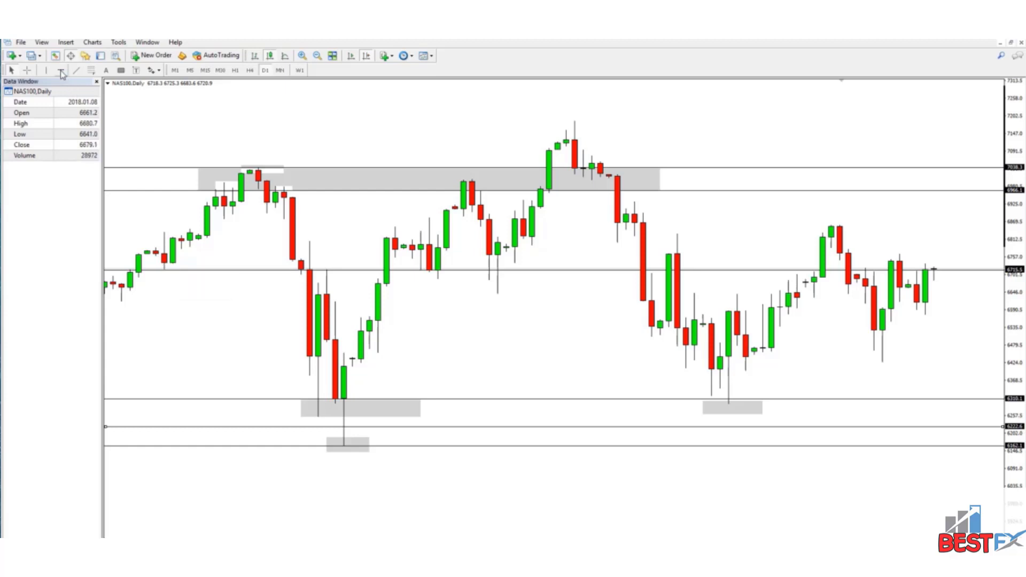
{"action": "left_click", "coordinate": [458, 281]}
{"action": "left_click_drag", "start_coordinate": [458, 281], "coordinate": [458, 279]}
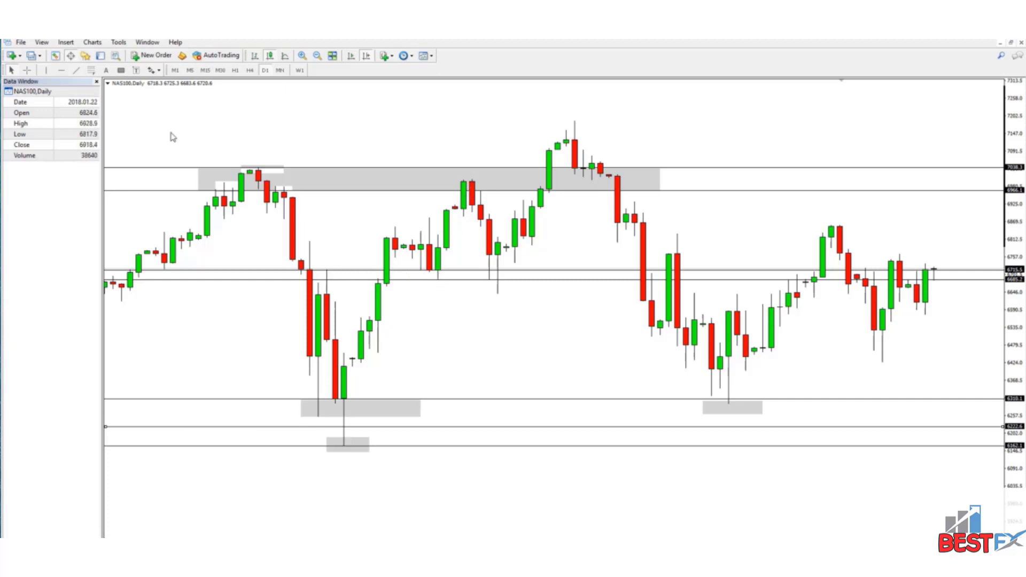
Draw a small rectangle over the early-February rebound's upper wicks and lower the 6685.2 line to 6643.2
{"action": "left_click", "coordinate": [121, 71]}
{"action": "mouse_move", "coordinate": [318, 296]}
{"action": "left_mouse_down"}
{"action": "mouse_move", "coordinate": [327, 284]}
{"action": "mouse_move", "coordinate": [313, 274]}
{"action": "mouse_move", "coordinate": [344, 277]}
{"action": "left_mouse_up"}
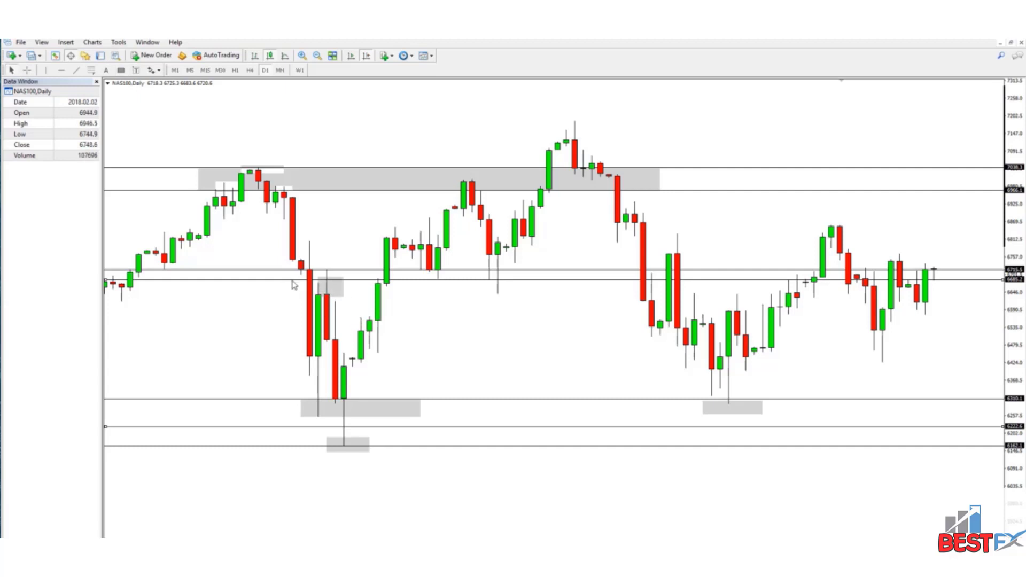
{"action": "left_click_drag", "start_coordinate": [288, 279], "coordinate": [292, 293]}
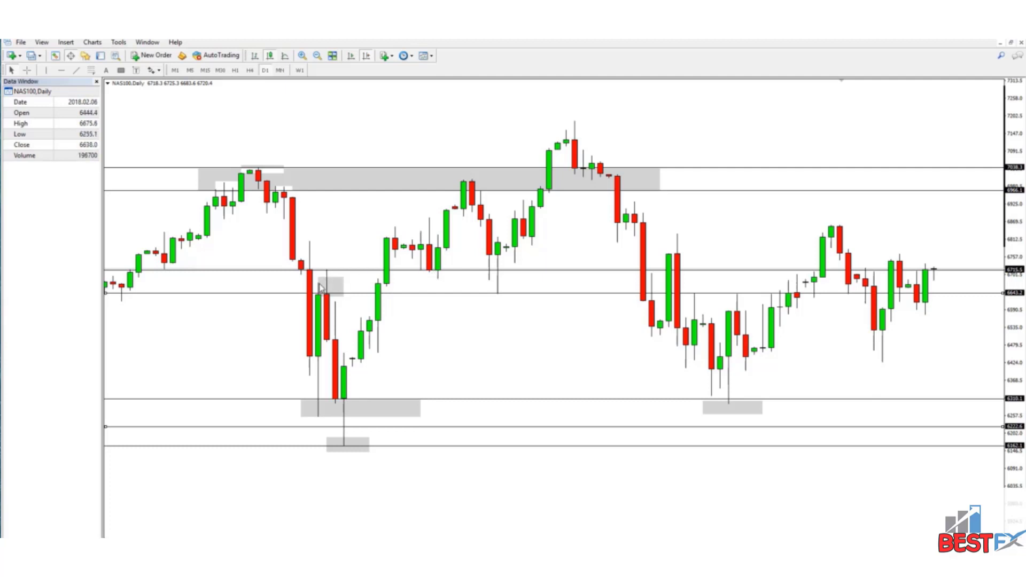
Draw rectangles between the 6715.5 and 6643.2 lines beneath the late-February and early-March pullback lows
{"action": "left_click", "coordinate": [121, 70]}
{"action": "mouse_move", "coordinate": [421, 271]}
{"action": "left_mouse_down"}
{"action": "mouse_move", "coordinate": [455, 293]}
{"action": "mouse_move", "coordinate": [529, 295]}
{"action": "left_mouse_up"}
{"action": "left_click", "coordinate": [121, 70]}
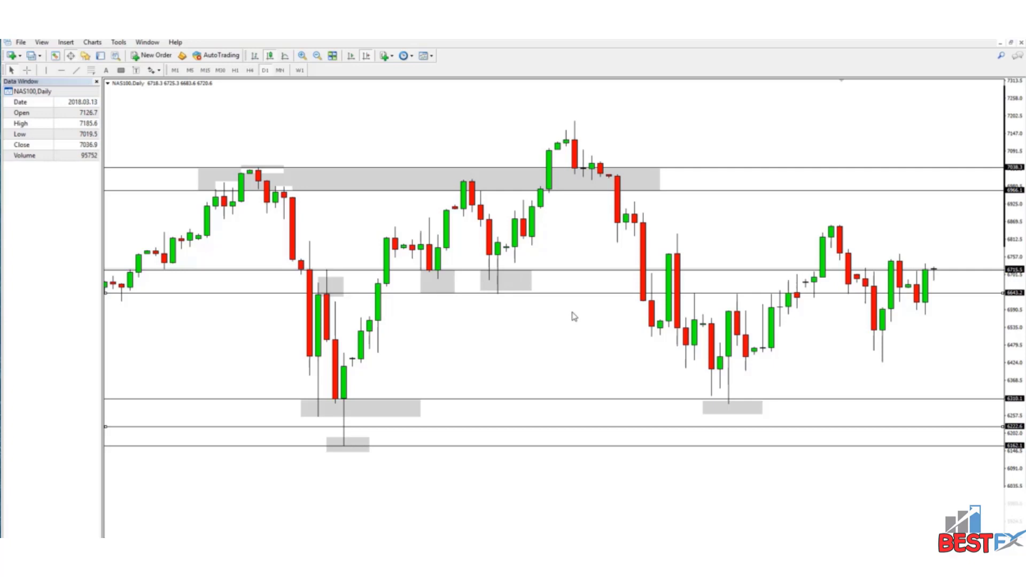
Add a horizontal line at 6794.5 through the candle bodies of the late-February consolidation
{"action": "scroll", "coordinate": [597, 250], "scroll_direction": "down", "scroll_amount": 3}
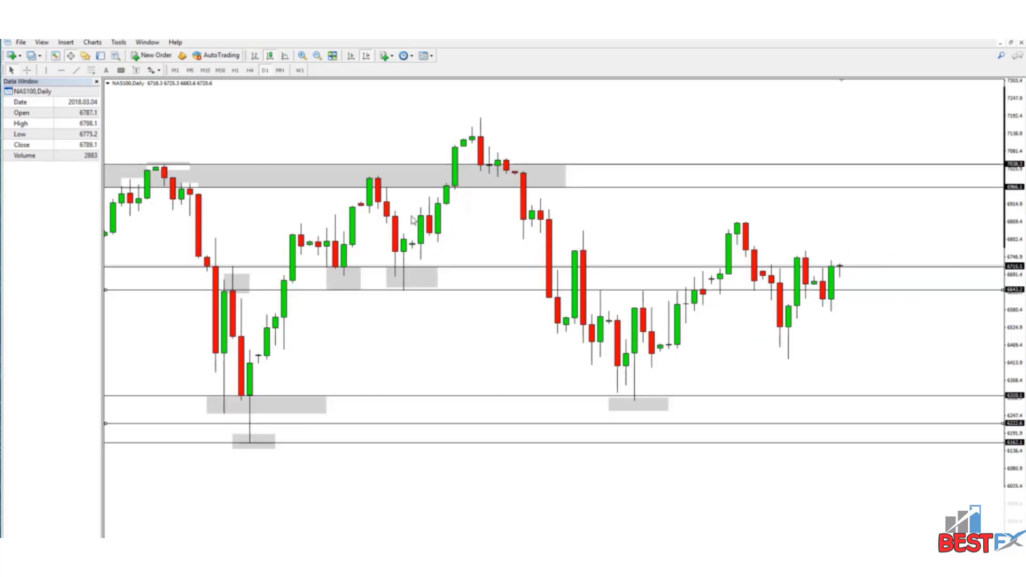
{"action": "scroll", "coordinate": [416, 239], "scroll_direction": "up", "scroll_amount": 6}
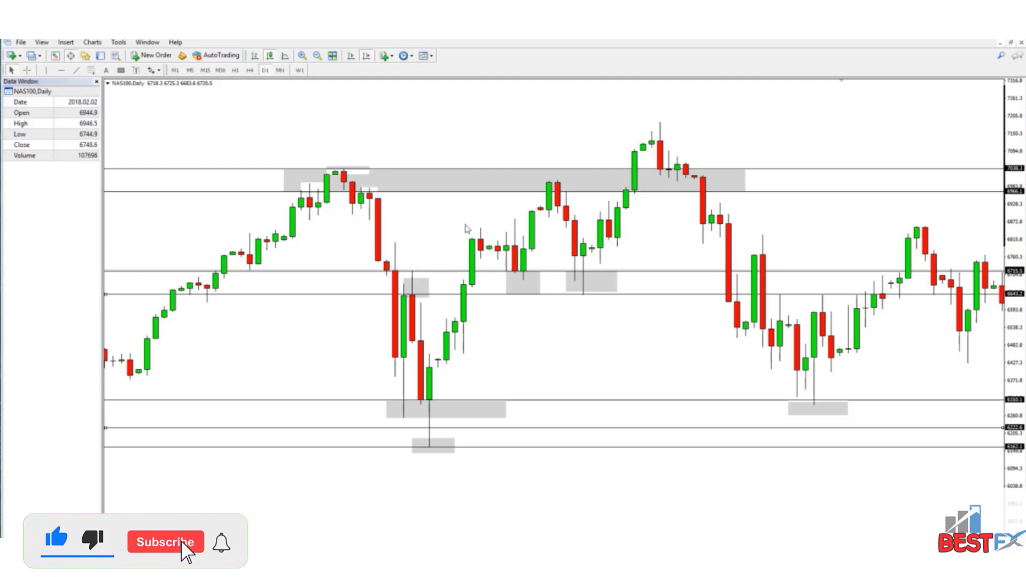
{"action": "scroll", "coordinate": [664, 257], "scroll_direction": "down", "scroll_amount": 5}
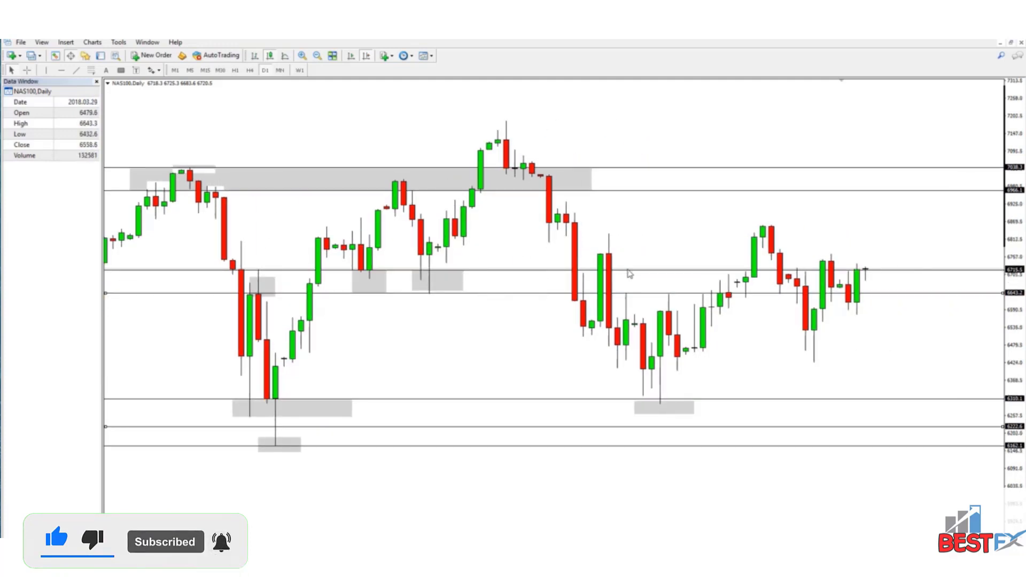
{"action": "scroll", "coordinate": [302, 191], "scroll_direction": "up", "scroll_amount": 5}
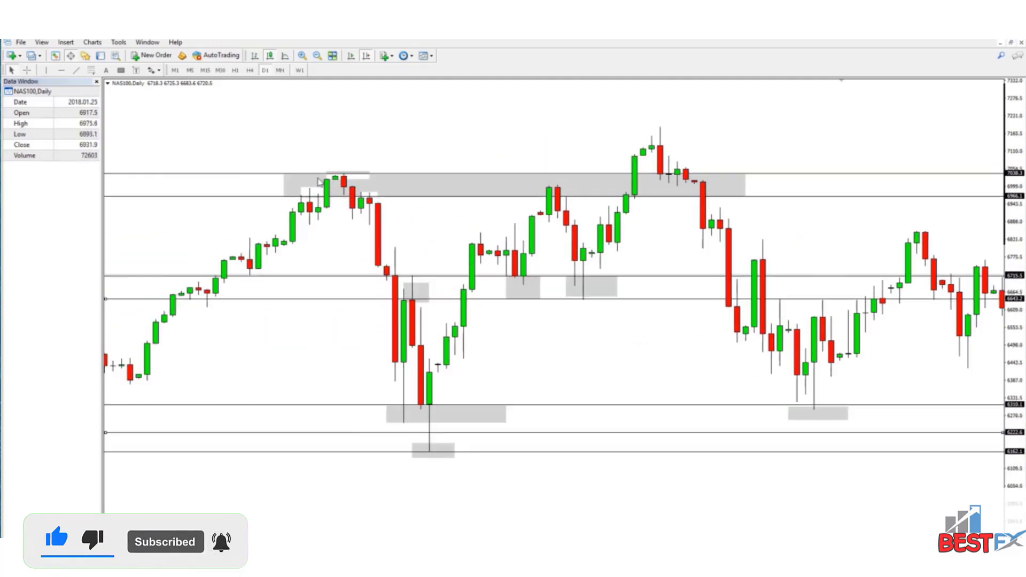
{"action": "scroll", "coordinate": [817, 217], "scroll_direction": "down", "scroll_amount": 5}
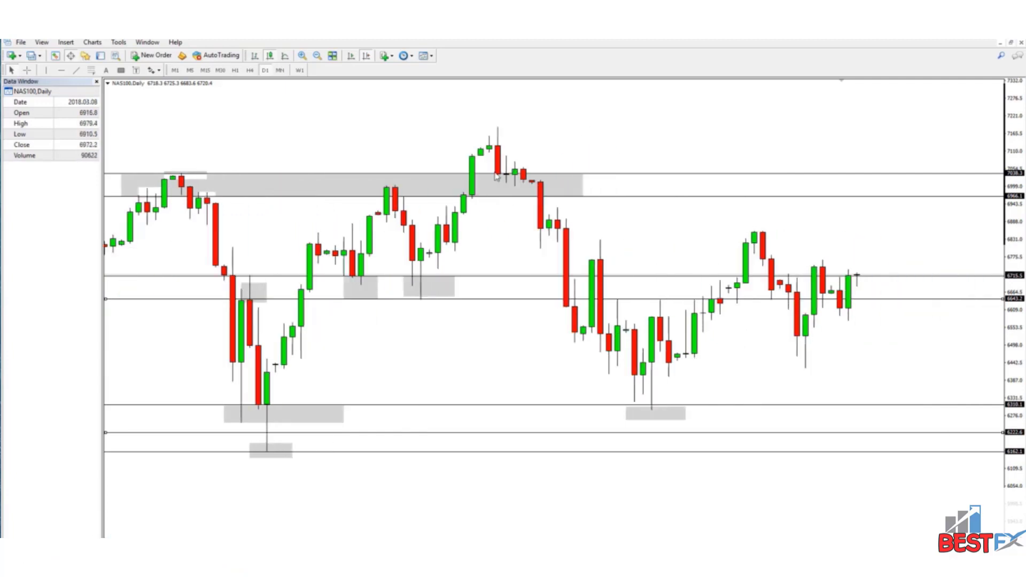
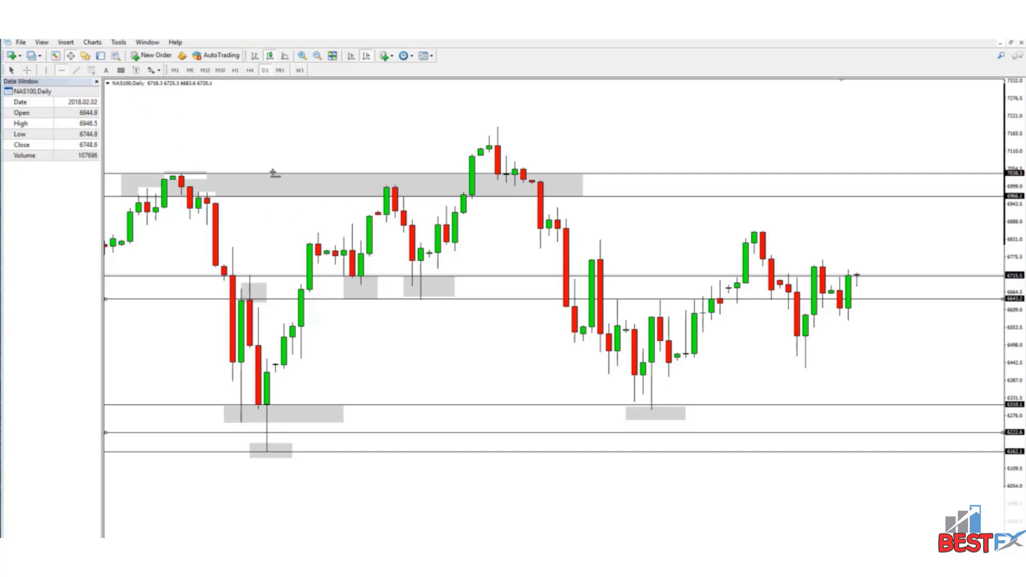
{"action": "left_click", "coordinate": [358, 250]}
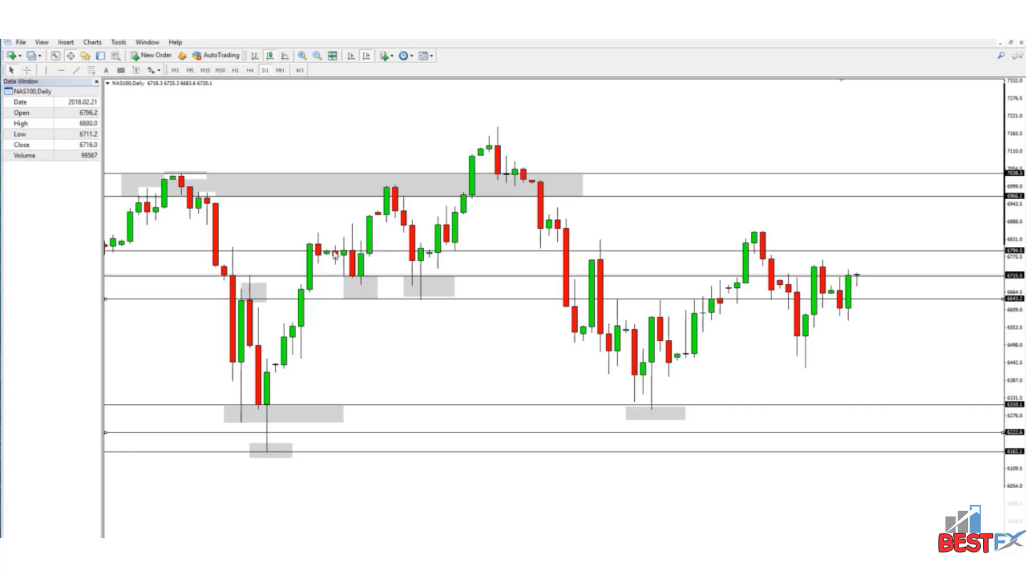
Add a horizontal line at 6851.7 and draw a rectangle between it and the 6794.5 line over the late-February consolidation
{"action": "left_click", "coordinate": [62, 70]}
{"action": "left_click", "coordinate": [338, 233]}
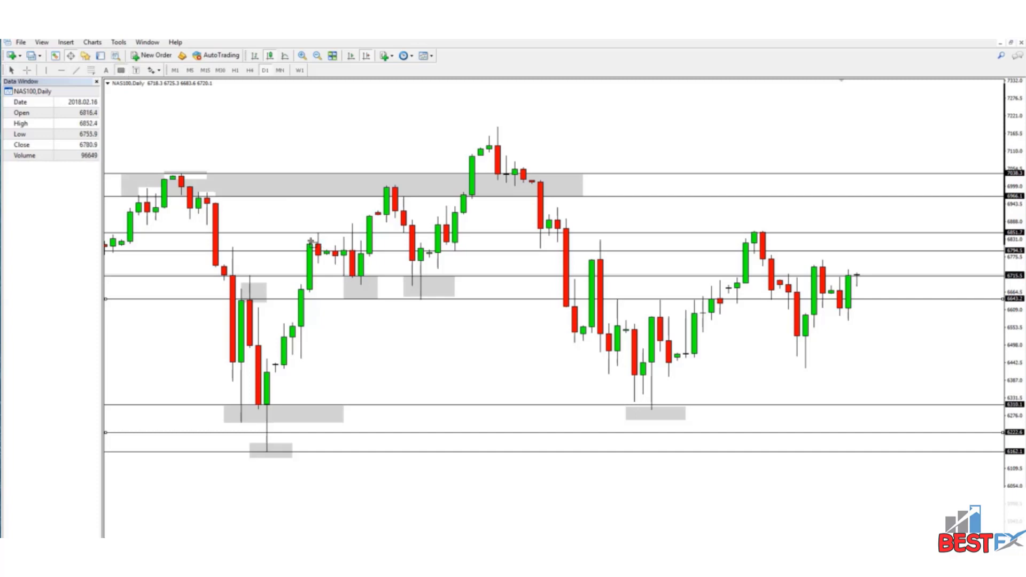
{"action": "mouse_move", "coordinate": [292, 233]}
{"action": "left_mouse_down"}
{"action": "mouse_move", "coordinate": [337, 251]}
{"action": "mouse_move", "coordinate": [428, 251]}
{"action": "mouse_move", "coordinate": [394, 251]}
{"action": "left_mouse_up"}
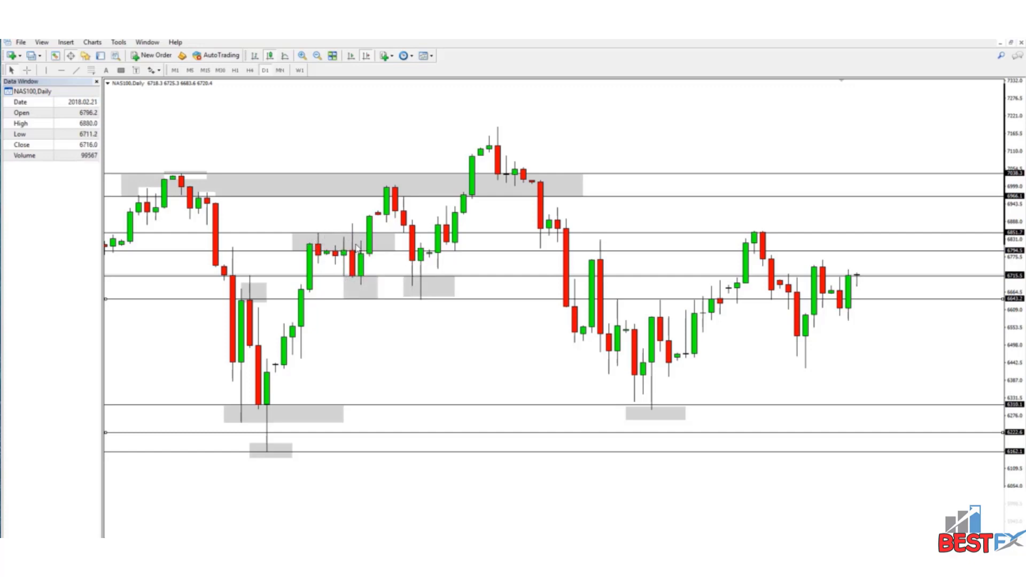
Draw small rectangles between the 6851.7 and 6794.5 lines over the late-March lows, the late-March upper wick and the mid-April peak
{"action": "left_click", "coordinate": [121, 70]}
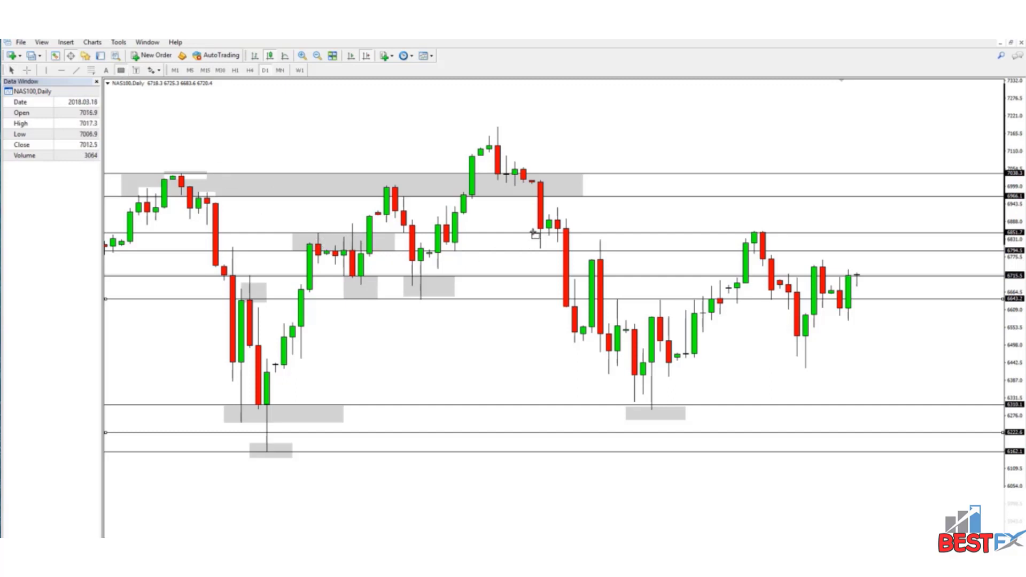
{"action": "left_click_drag", "start_coordinate": [533, 232], "coordinate": [608, 250]}
{"action": "left_click", "coordinate": [121, 71]}
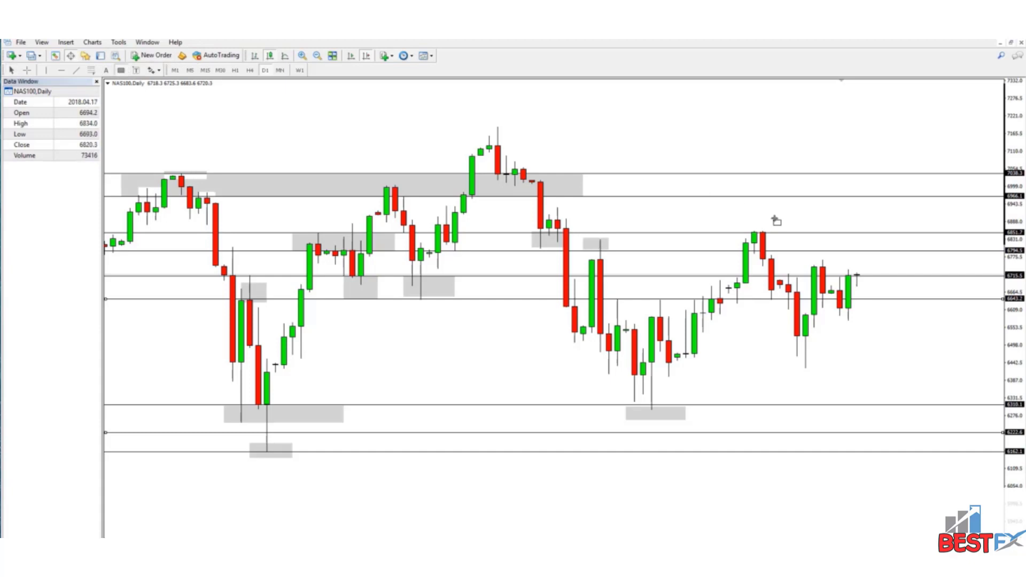
{"action": "left_click_drag", "start_coordinate": [771, 247], "coordinate": [787, 249]}
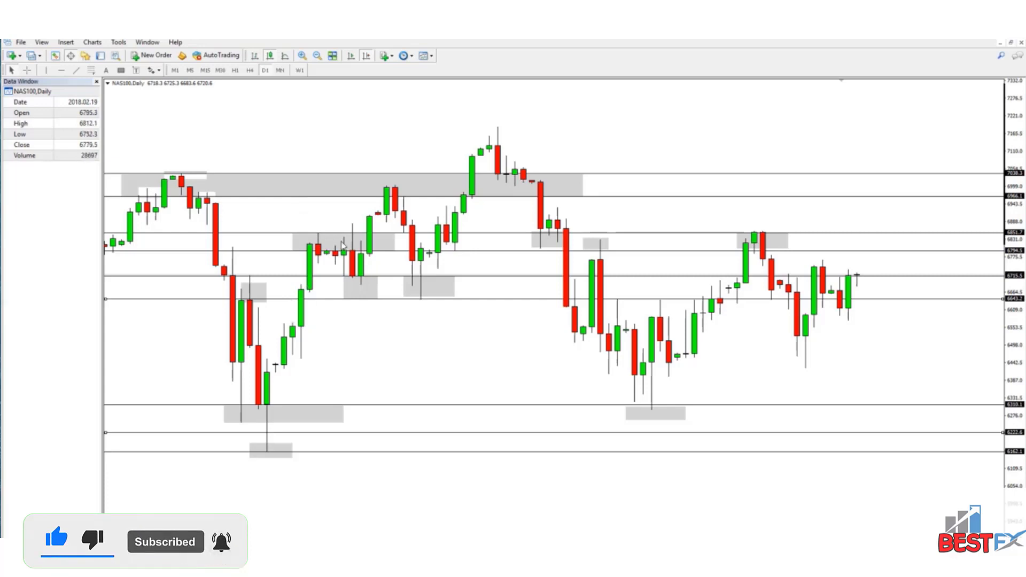
Raise the 6851.7 line to 6882.0 and draw a thin rectangle beneath it around the late-February upper wicks
{"action": "left_click_drag", "start_coordinate": [287, 237], "coordinate": [284, 227]}
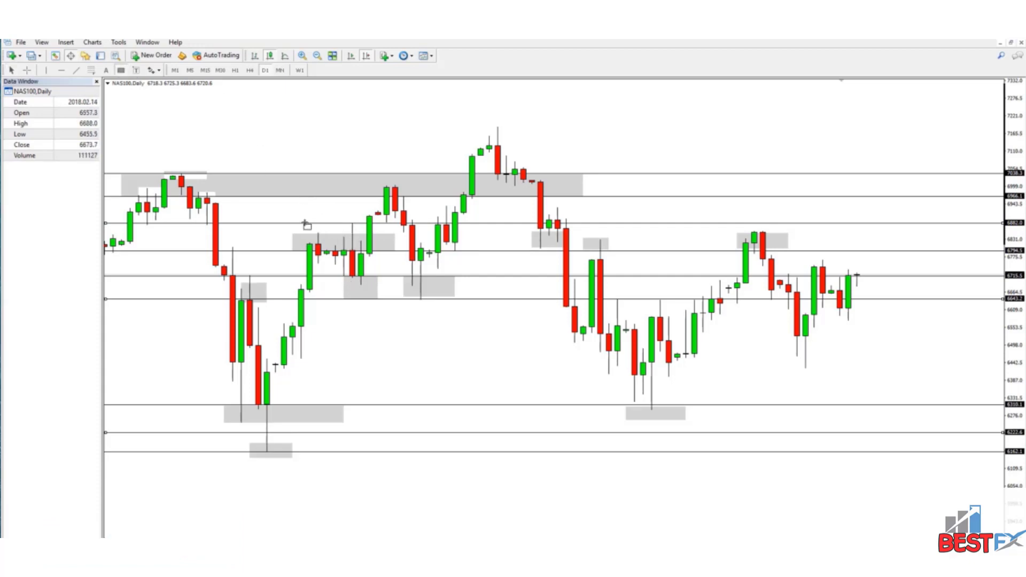
{"action": "scroll", "coordinate": [378, 311], "scroll_direction": "left", "scroll_amount": 3}
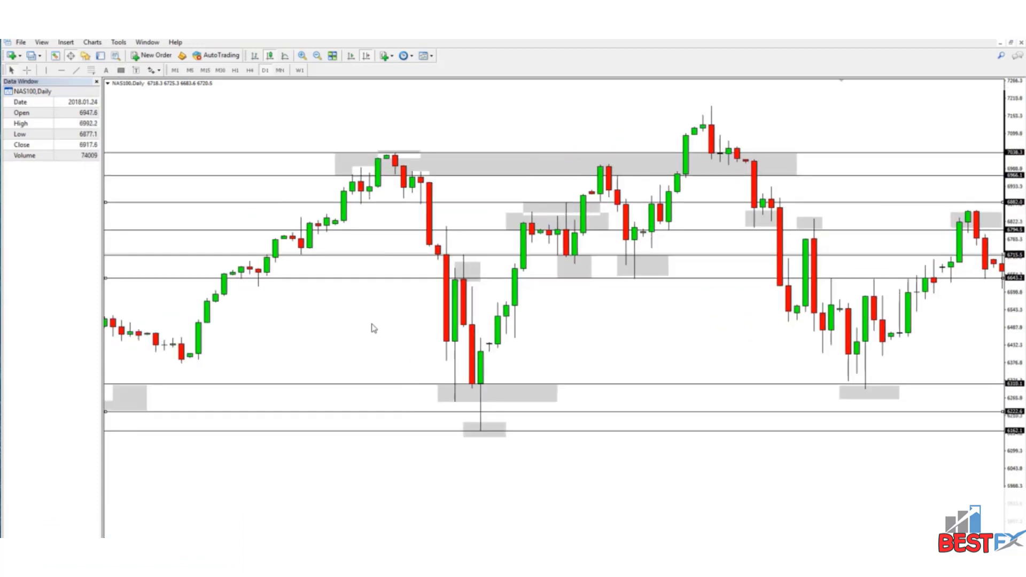
Delete the horizontal line at 6222.6 between the two February support zones
{"action": "scroll", "coordinate": [508, 336], "scroll_direction": "right", "scroll_amount": 2}
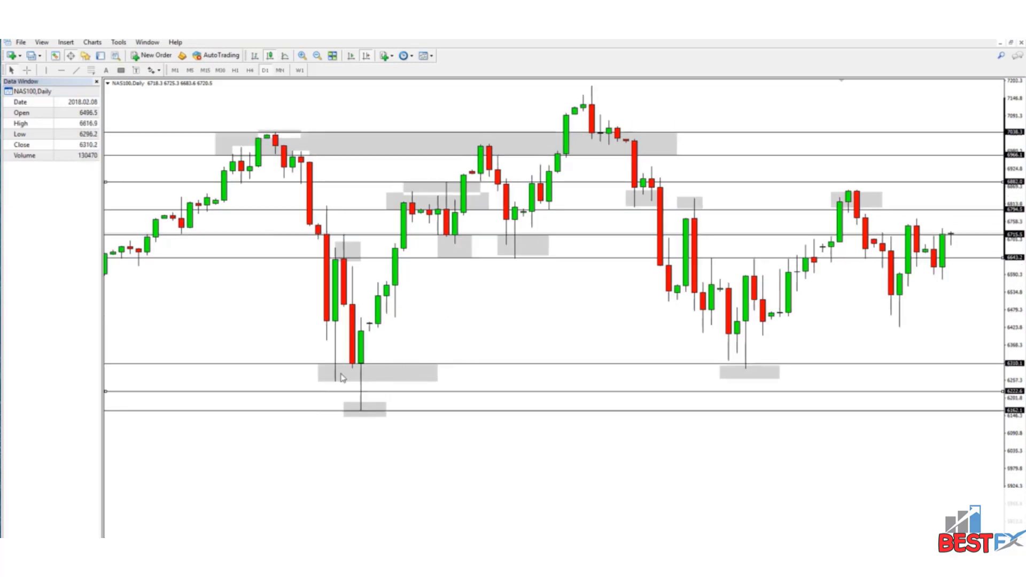
{"action": "right_click", "coordinate": [318, 391]}
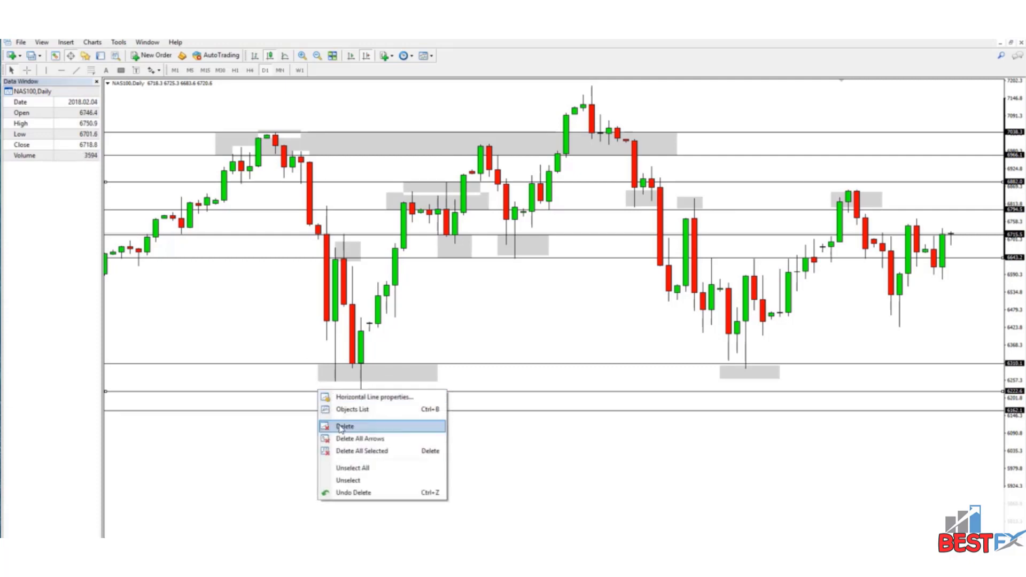
{"action": "left_click", "coordinate": [342, 428]}
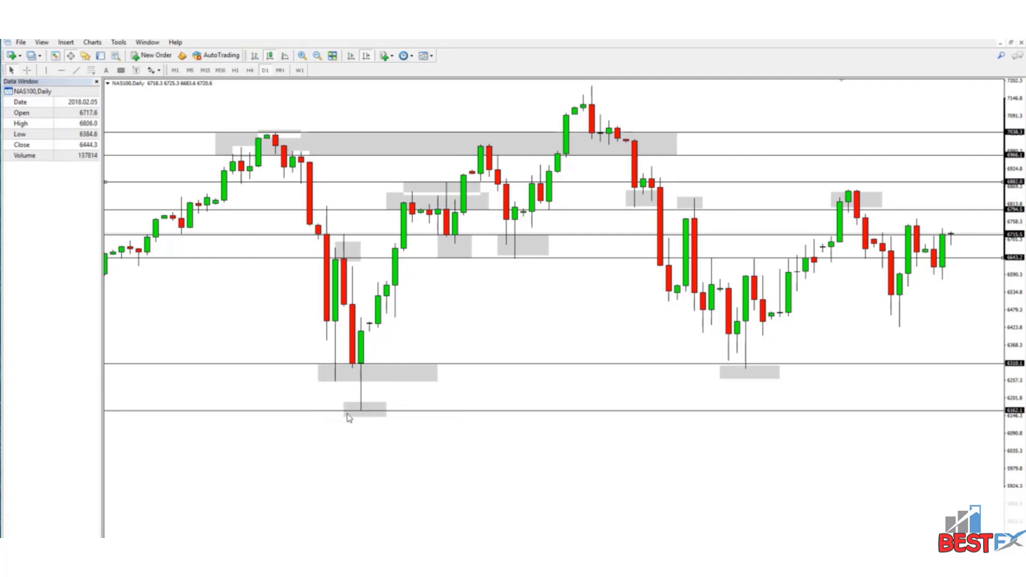
Add a horizontal line at 6424.4 along the late-November 2017 highs
{"action": "scroll", "coordinate": [367, 321], "scroll_direction": "left", "scroll_amount": 10}
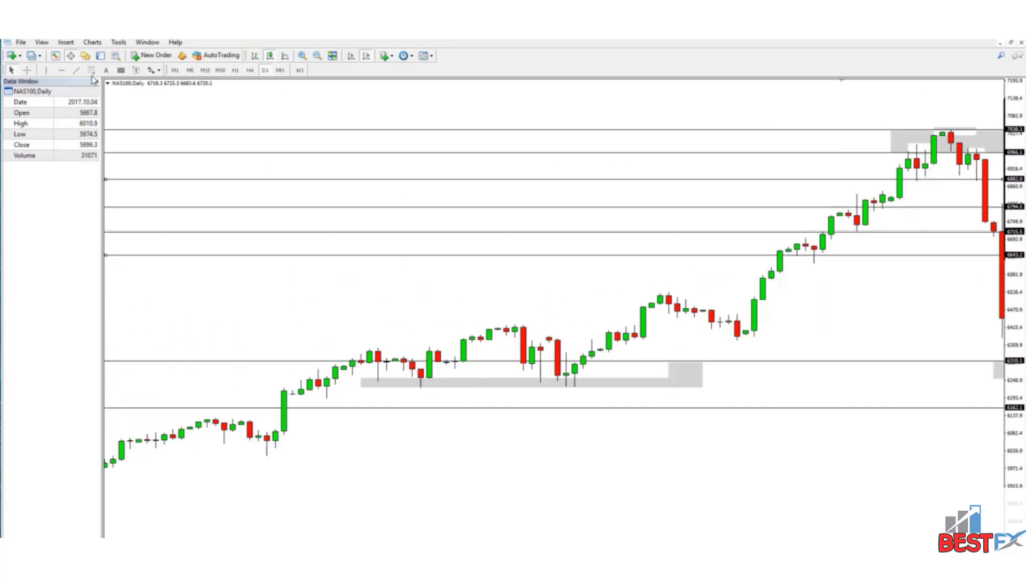
{"action": "left_click_drag", "start_coordinate": [749, 344], "coordinate": [737, 324]}
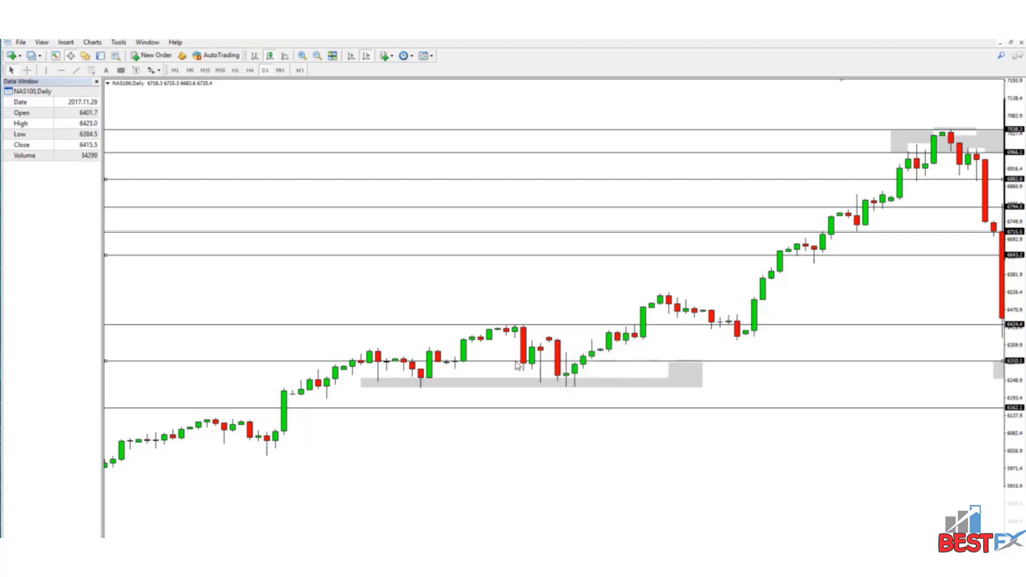
Move the 6310.1 line up to 6399.2 and draw a rectangle between it and the 6424.4 line from late November to early January
{"action": "left_click_drag", "start_coordinate": [507, 364], "coordinate": [501, 328]}
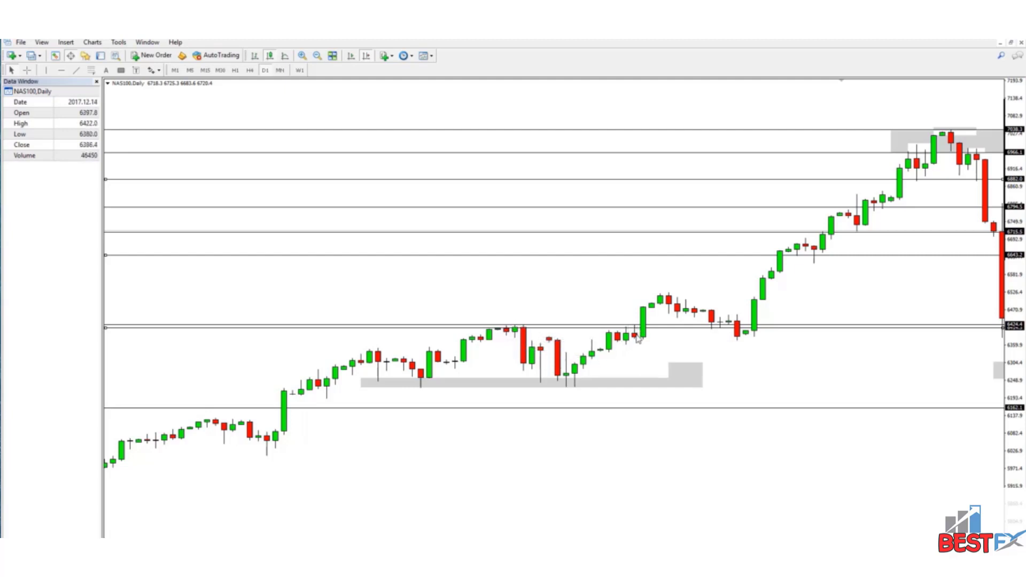
{"action": "key", "text": "ctrl+z"}
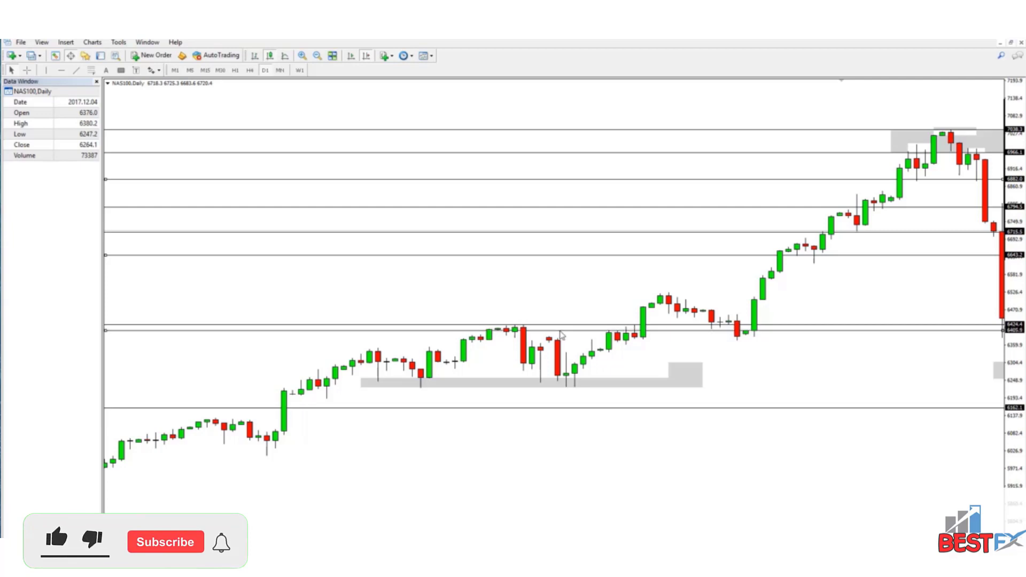
{"action": "left_click_drag", "start_coordinate": [561, 332], "coordinate": [560, 334]}
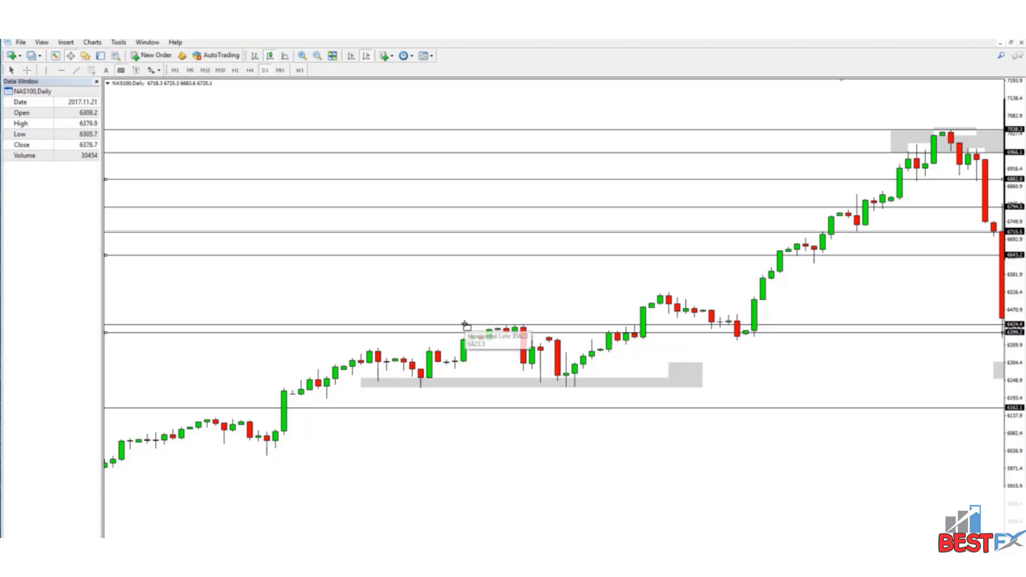
{"action": "left_click_drag", "start_coordinate": [464, 324], "coordinate": [813, 333]}
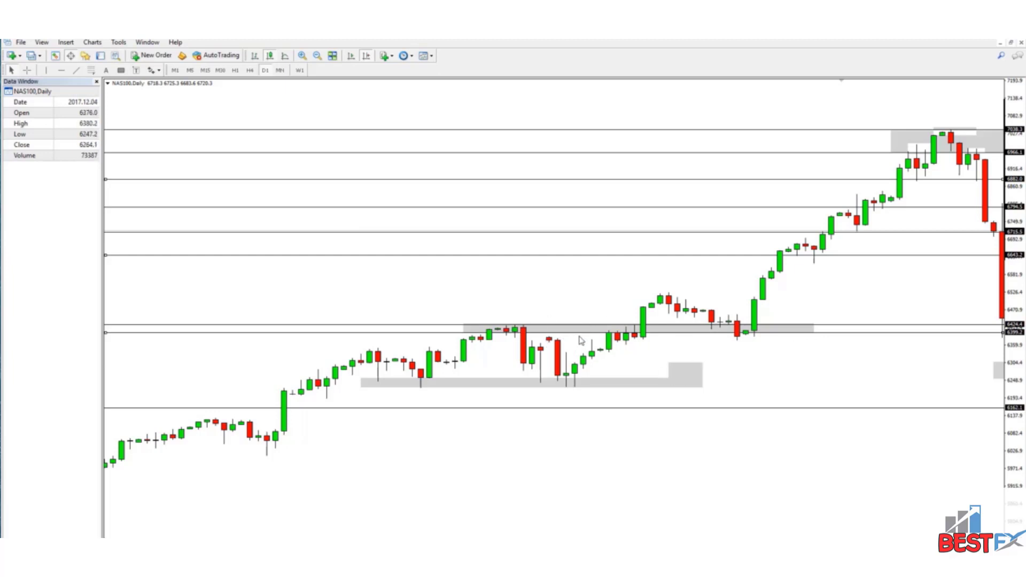
Review how price reacts at the marked lines and rectangles from the 2017 candles through the latest ones
{"action": "scroll", "coordinate": [836, 298], "scroll_direction": "down", "scroll_amount": 5}
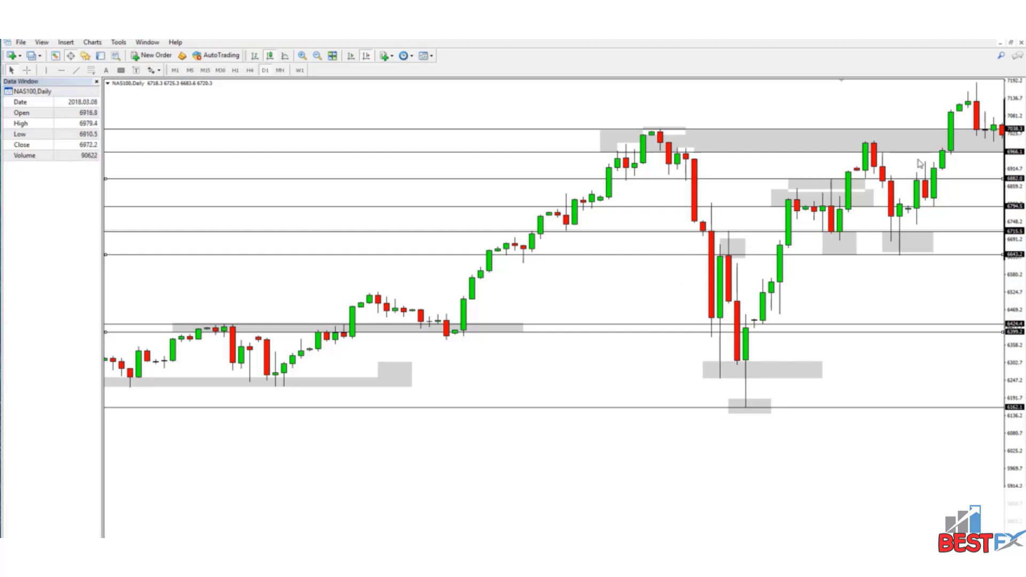
{"action": "left_click_drag", "start_coordinate": [862, 294], "coordinate": [764, 299]}
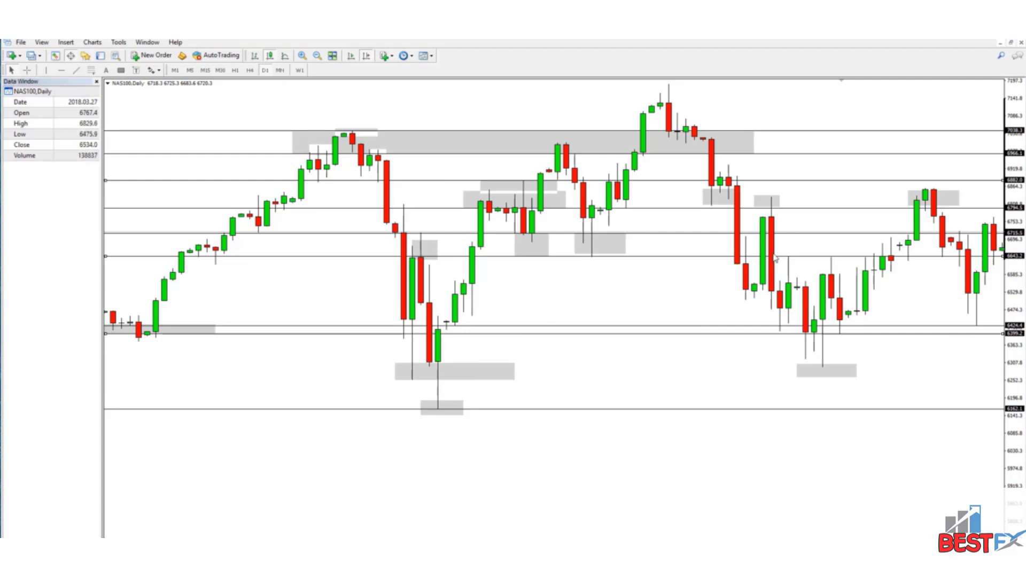
{"action": "scroll", "coordinate": [567, 291], "scroll_direction": "up", "scroll_amount": 3}
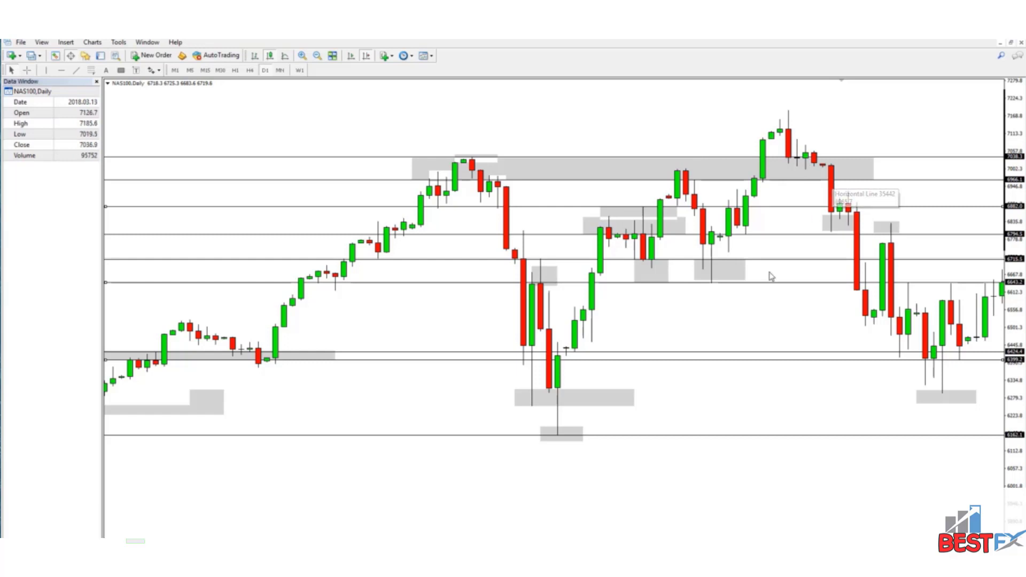
{"action": "scroll", "coordinate": [728, 339], "scroll_direction": "down", "scroll_amount": 5}
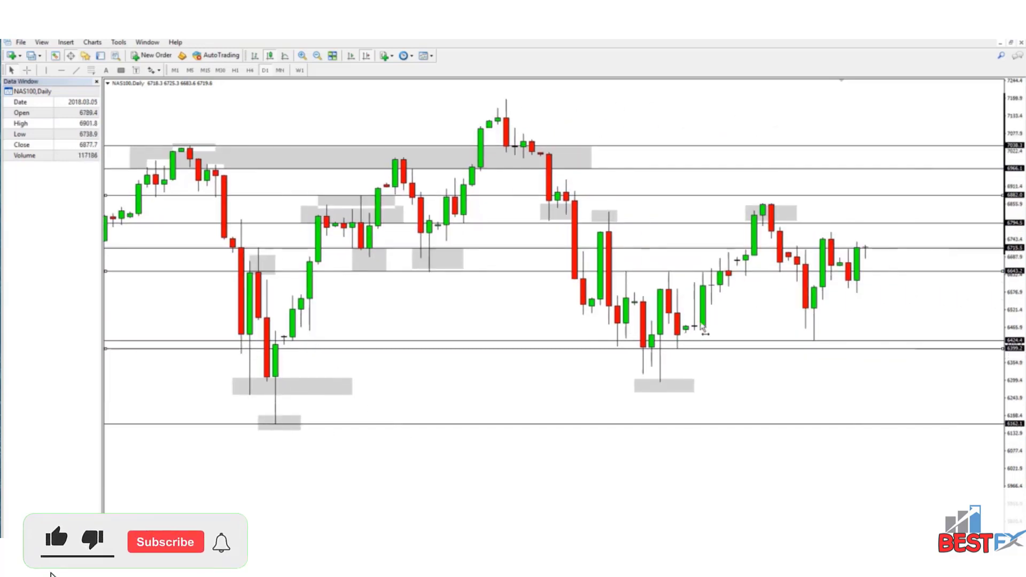
{"action": "scroll", "coordinate": [704, 329], "scroll_direction": "up", "scroll_amount": 6}
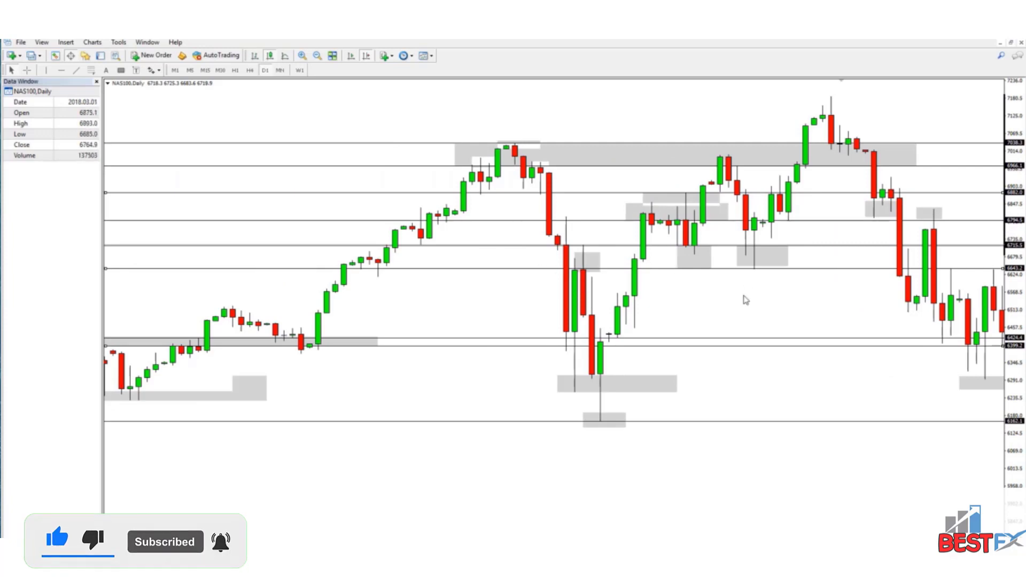
{"action": "scroll", "coordinate": [747, 300], "scroll_direction": "down", "scroll_amount": 1}
Delete every horizontal line and rectangle from the NAS100 daily chart through its list of objects
{"action": "right_click", "coordinate": [572, 96]}
{"action": "left_click", "coordinate": [602, 157]}
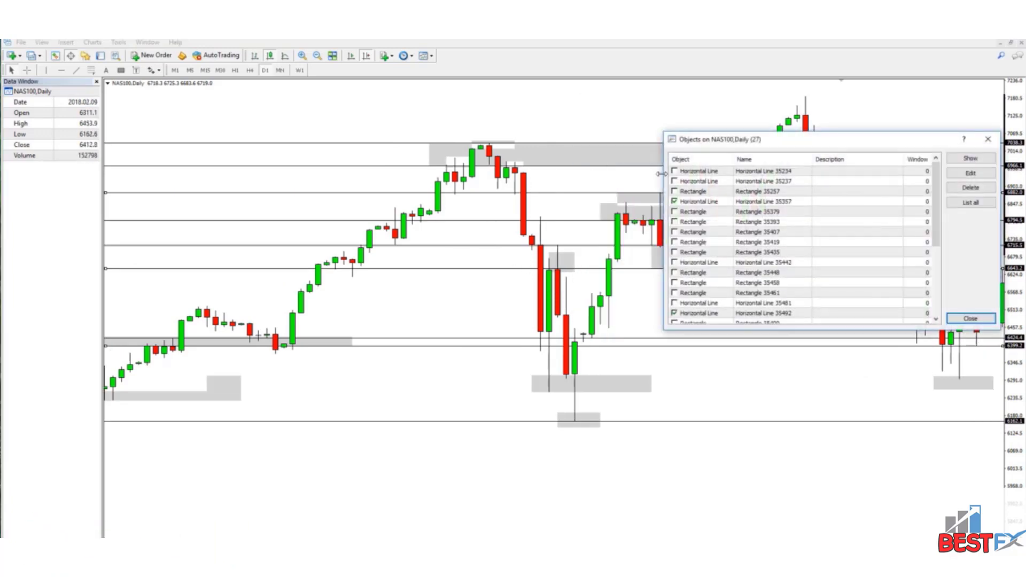
{"action": "left_click", "coordinate": [691, 176]}
{"action": "left_click", "coordinate": [970, 187]}
{"action": "left_click", "coordinate": [970, 188]}
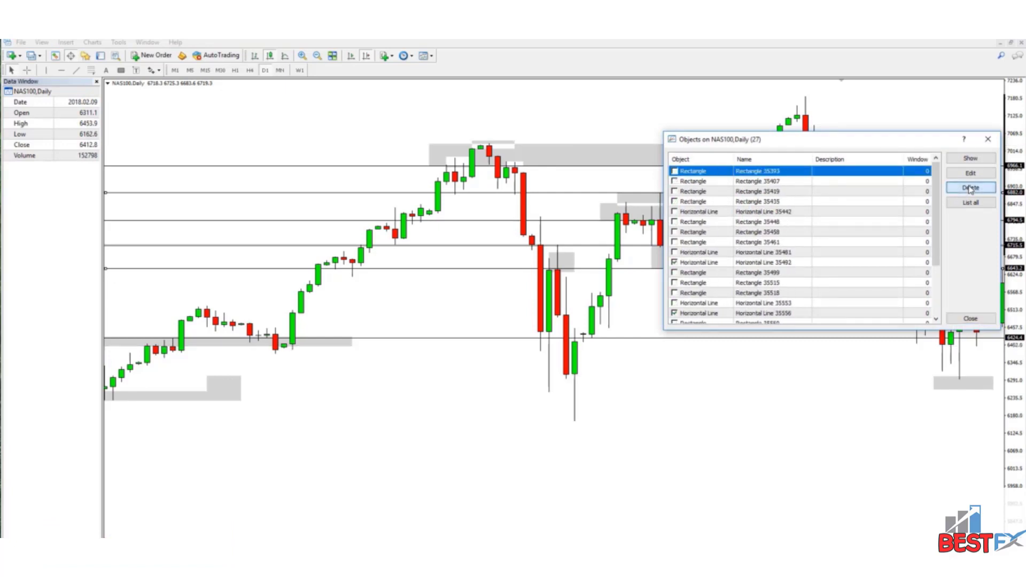
{"action": "left_click", "coordinate": [971, 187]}
{"action": "left_click", "coordinate": [971, 188]}
{"action": "left_click", "coordinate": [970, 188]}
{"action": "left_click", "coordinate": [971, 187]}
{"action": "left_click", "coordinate": [971, 188]}
{"action": "left_click", "coordinate": [971, 188]}
{"action": "left_click", "coordinate": [971, 188]}
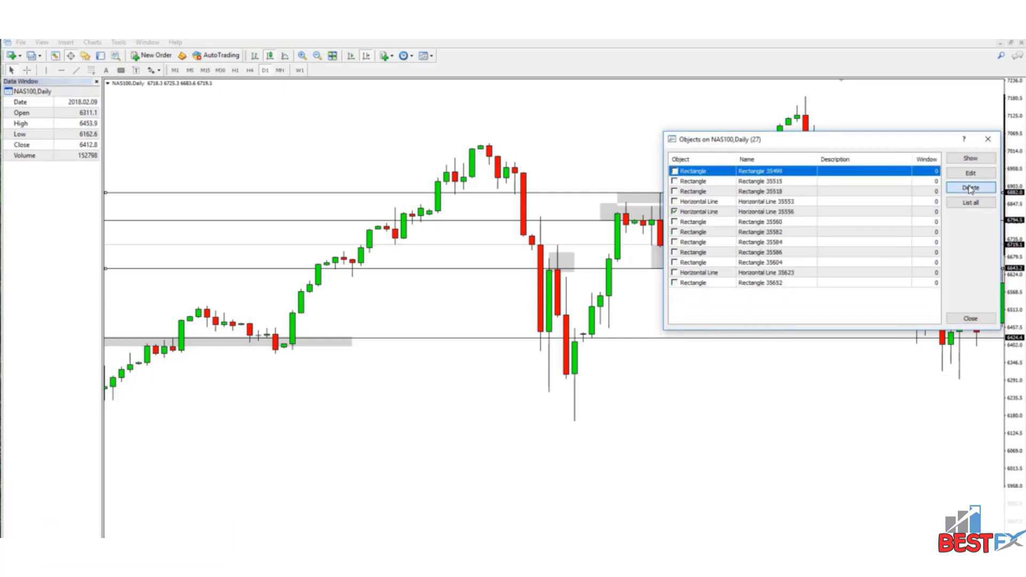
{"action": "left_click", "coordinate": [970, 188]}
{"action": "left_click", "coordinate": [971, 188]}
{"action": "left_click", "coordinate": [971, 188]}
{"action": "left_click", "coordinate": [970, 187]}
{"action": "left_click", "coordinate": [971, 188]}
{"action": "left_click", "coordinate": [971, 187]}
{"action": "left_click", "coordinate": [971, 187]}
{"action": "left_click", "coordinate": [971, 188]}
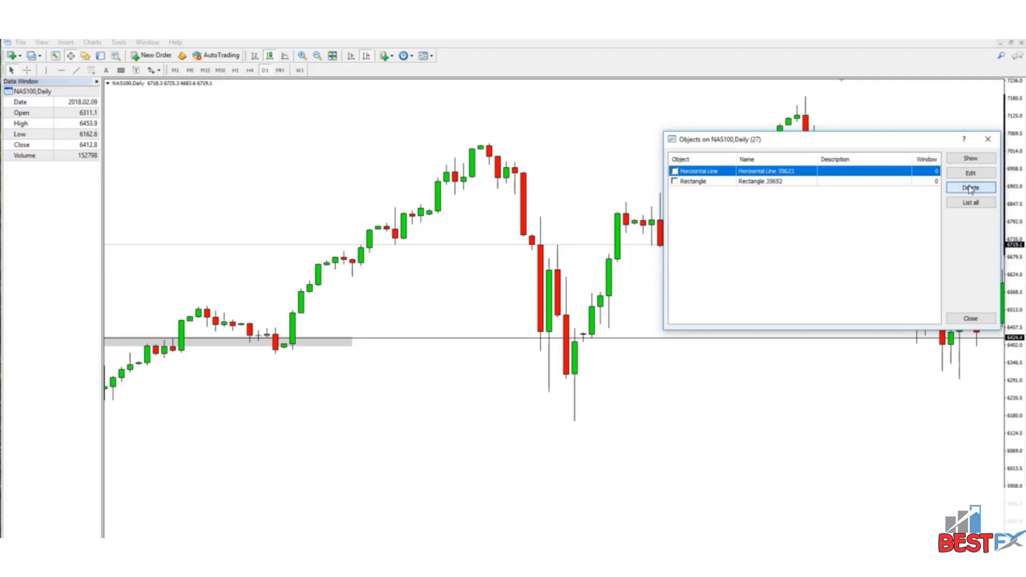
{"action": "left_click", "coordinate": [970, 187]}
{"action": "left_click", "coordinate": [971, 187]}
{"action": "left_click", "coordinate": [971, 319]}
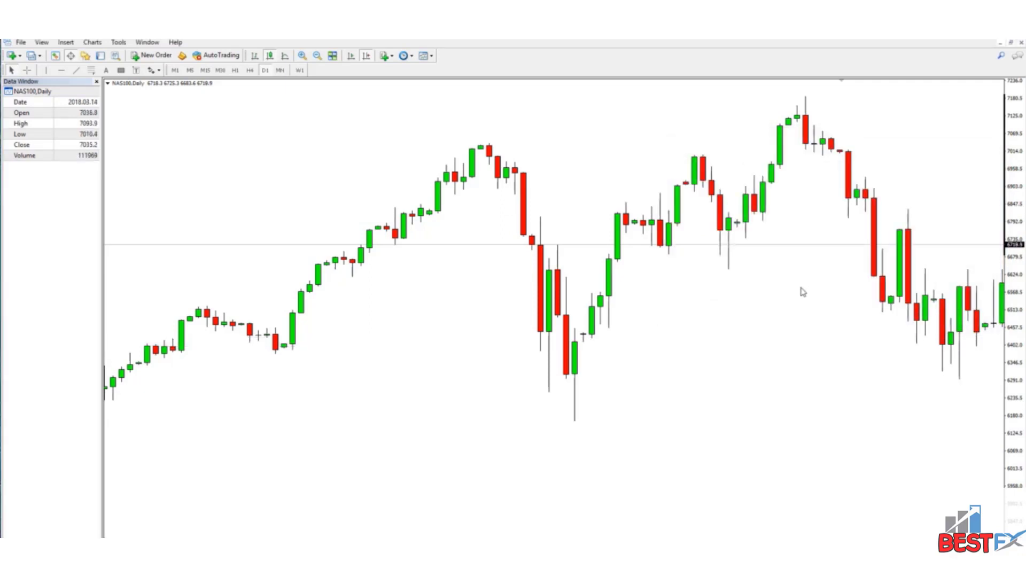
Add horizontal lines at the near-round levels 6999.6, 6801.2 and 6501.8 across the 2018 candles
{"action": "left_click_drag", "start_coordinate": [800, 291], "coordinate": [555, 224]}
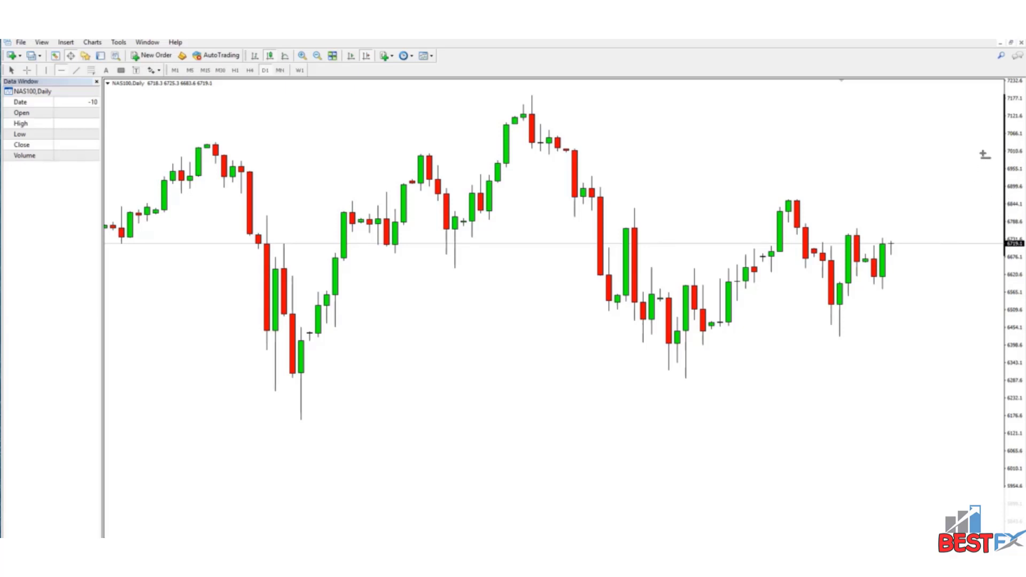
{"action": "left_click", "coordinate": [978, 163]}
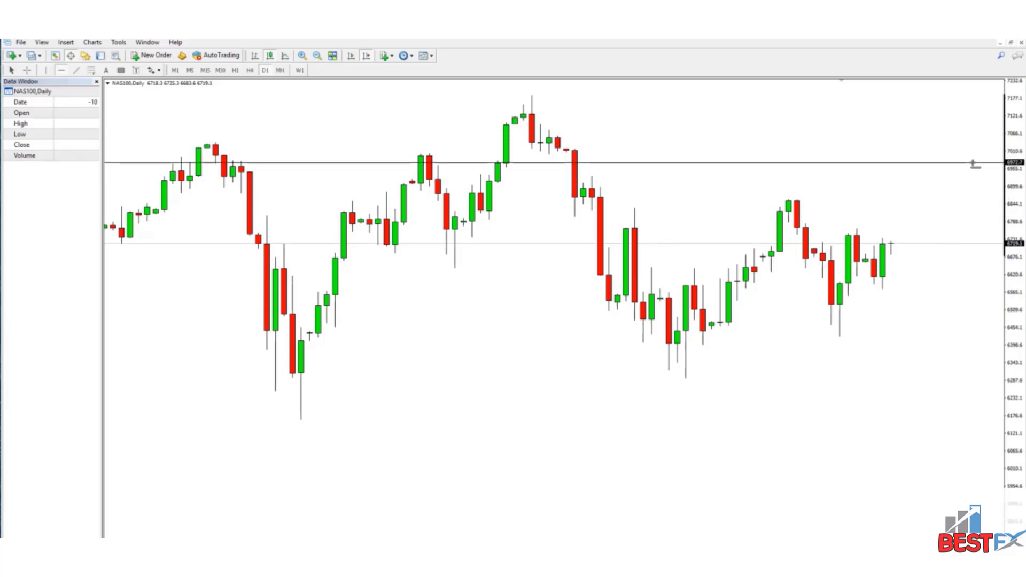
{"action": "left_click_drag", "start_coordinate": [973, 163], "coordinate": [963, 153]}
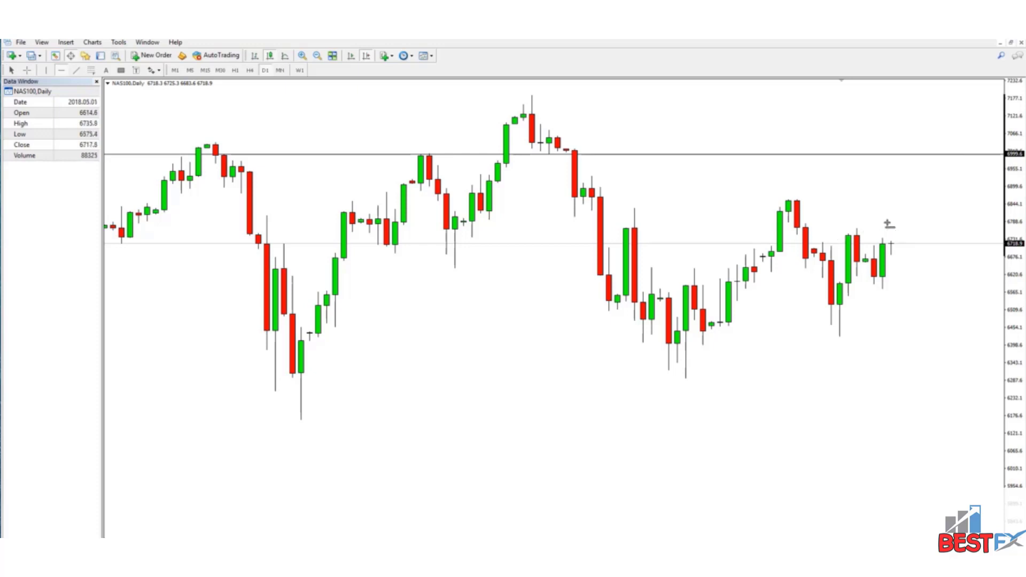
{"action": "left_click_drag", "start_coordinate": [979, 225], "coordinate": [965, 218]}
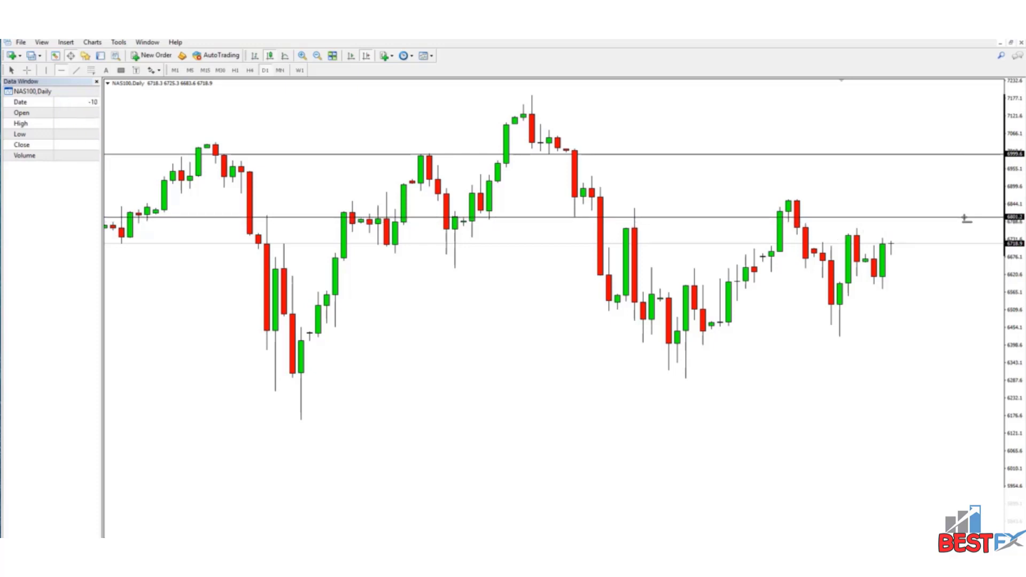
{"action": "left_click", "coordinate": [61, 71]}
{"action": "left_click_drag", "start_coordinate": [965, 295], "coordinate": [944, 313]}
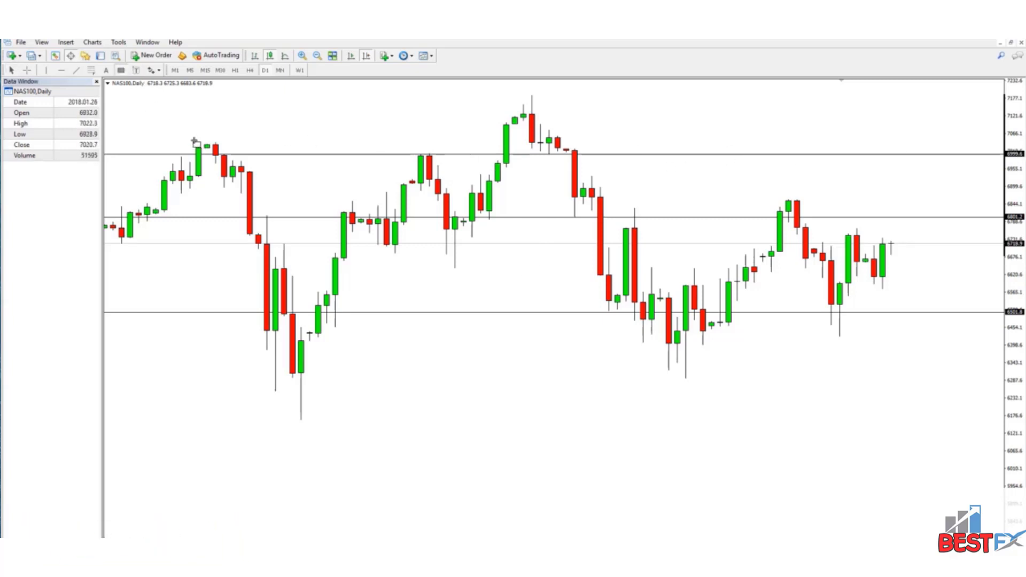
Draw rectangles at the 6999.6 line over the late-January peak, the late-February peak and the mid-March candles resting on it
{"action": "left_click_drag", "start_coordinate": [189, 141], "coordinate": [249, 171]}
{"action": "left_click_drag", "start_coordinate": [412, 148], "coordinate": [446, 166]}
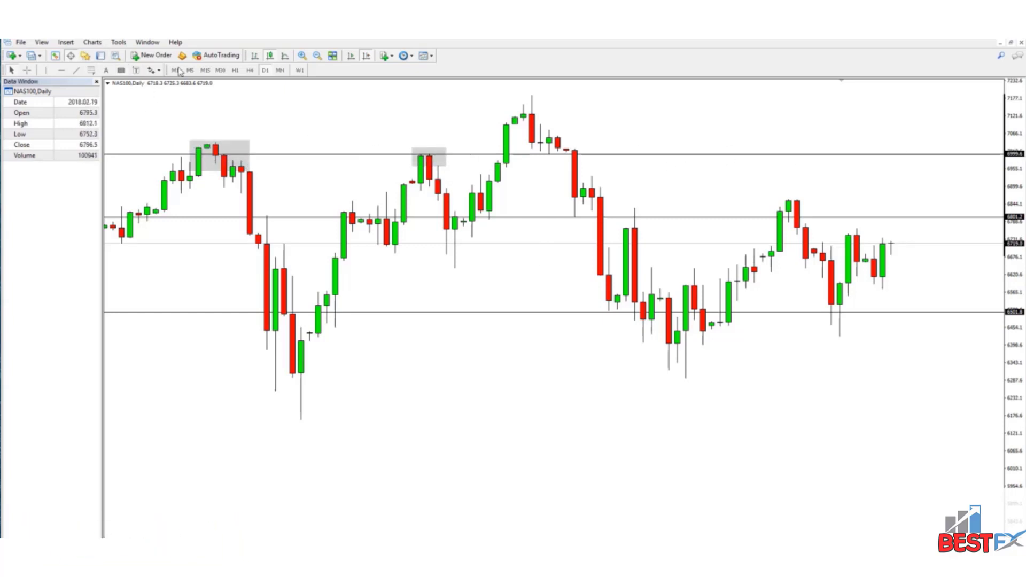
{"action": "left_click", "coordinate": [121, 70]}
{"action": "left_click_drag", "start_coordinate": [522, 143], "coordinate": [600, 155]}
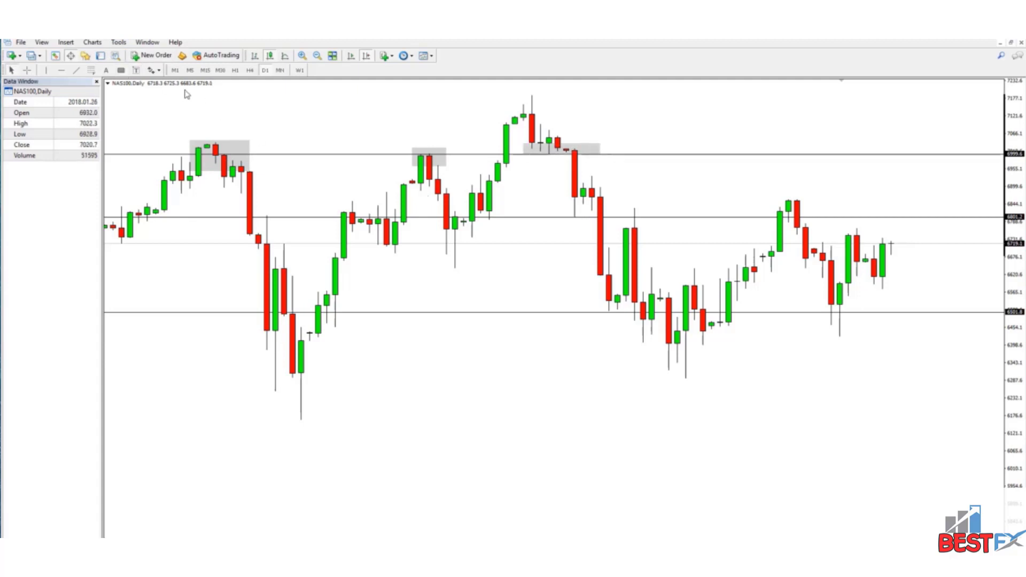
Draw rectangles at the 6801.2 line over the mid-February candles, early-March dip, mid-March low wick, late-March peak and mid-April peak
{"action": "left_click", "coordinate": [121, 70]}
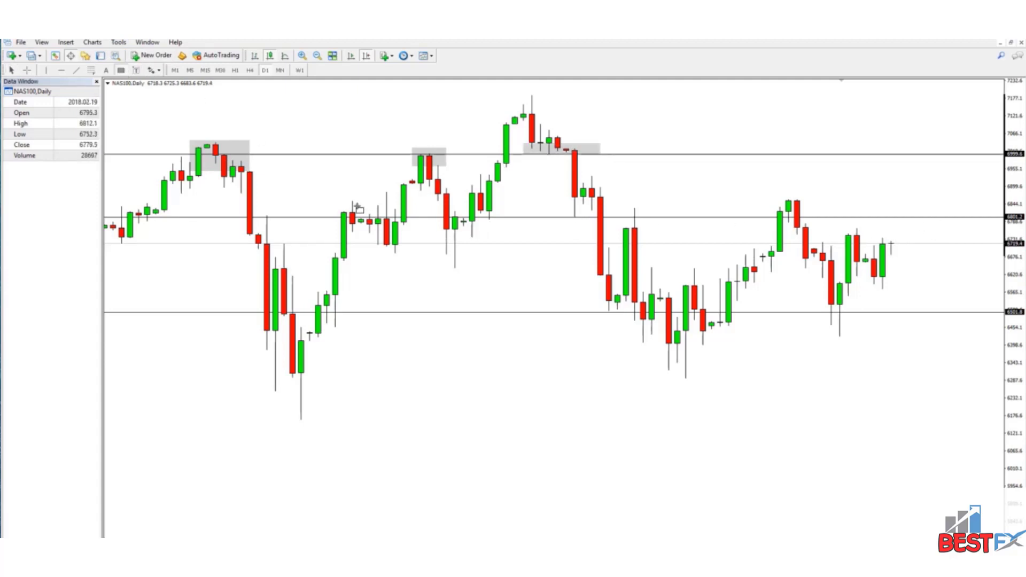
{"action": "mouse_move", "coordinate": [347, 212]}
{"action": "left_mouse_down"}
{"action": "mouse_move", "coordinate": [403, 234]}
{"action": "mouse_move", "coordinate": [515, 230]}
{"action": "left_mouse_up"}
{"action": "left_click", "coordinate": [121, 70]}
{"action": "left_click", "coordinate": [121, 70]}
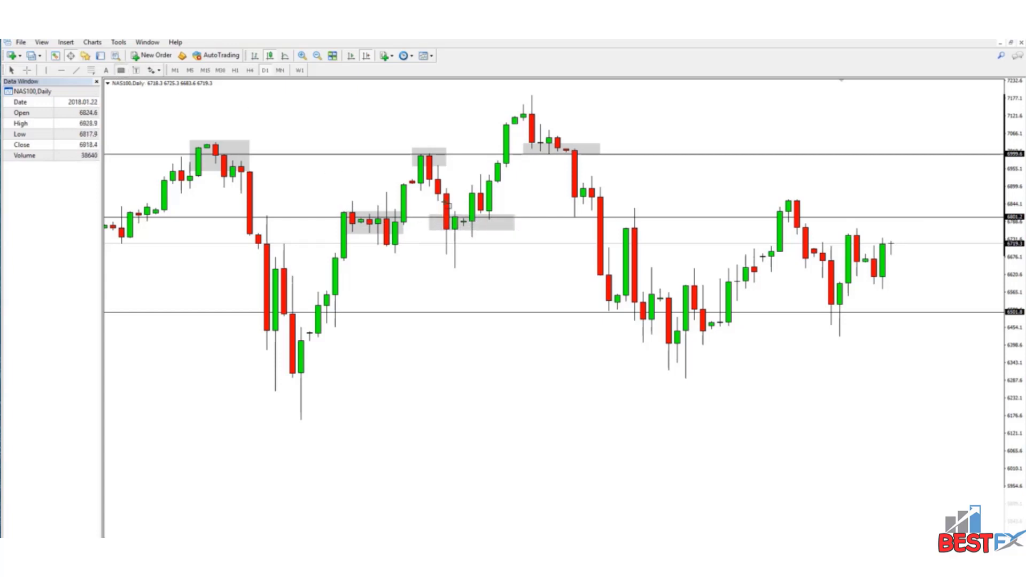
{"action": "left_click_drag", "start_coordinate": [609, 213], "coordinate": [660, 231]}
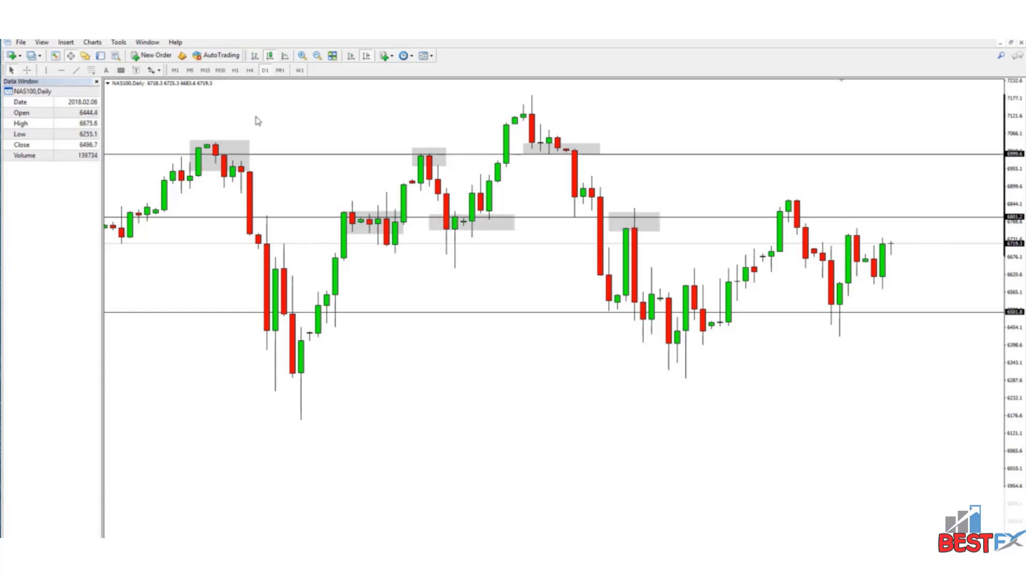
{"action": "left_click", "coordinate": [121, 70]}
{"action": "left_click_drag", "start_coordinate": [566, 213], "coordinate": [592, 228]}
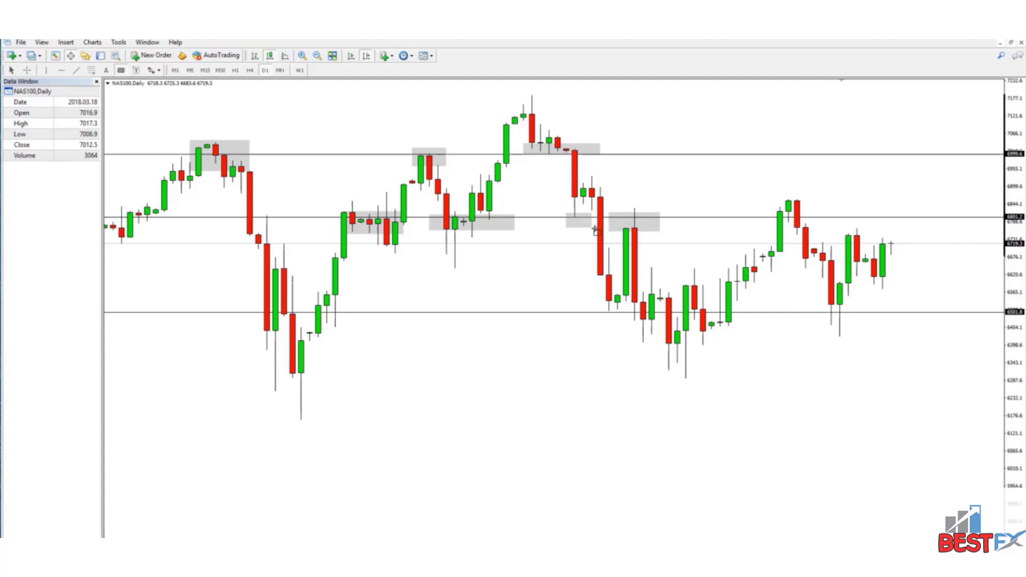
{"action": "left_click", "coordinate": [123, 71]}
{"action": "left_click_drag", "start_coordinate": [779, 196], "coordinate": [822, 223]}
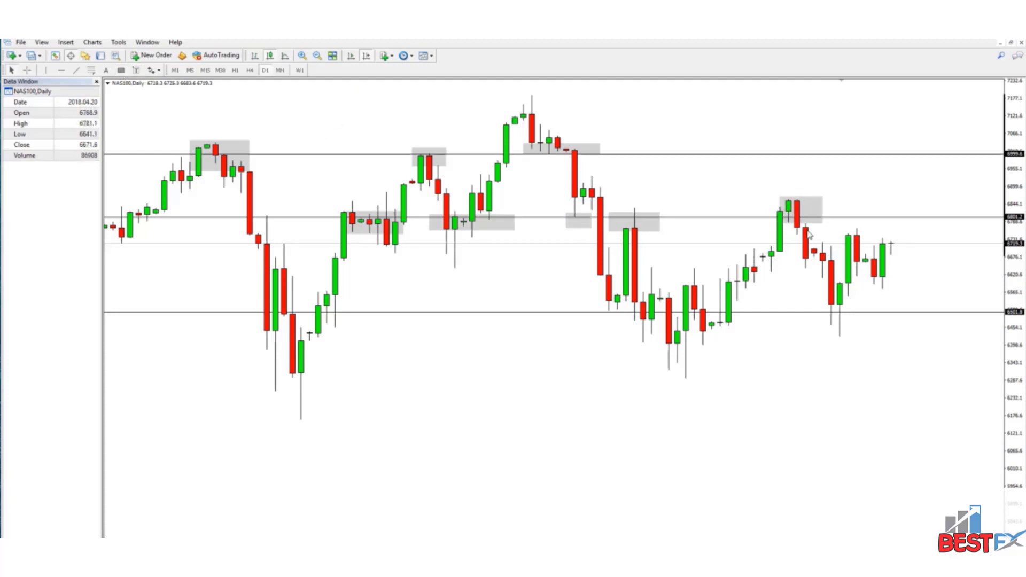
Draw rectangles at the 6501.8 line over the late-April low and along the late-March to mid-April candles
{"action": "left_click", "coordinate": [121, 70]}
{"action": "left_click_drag", "start_coordinate": [823, 305], "coordinate": [866, 324]}
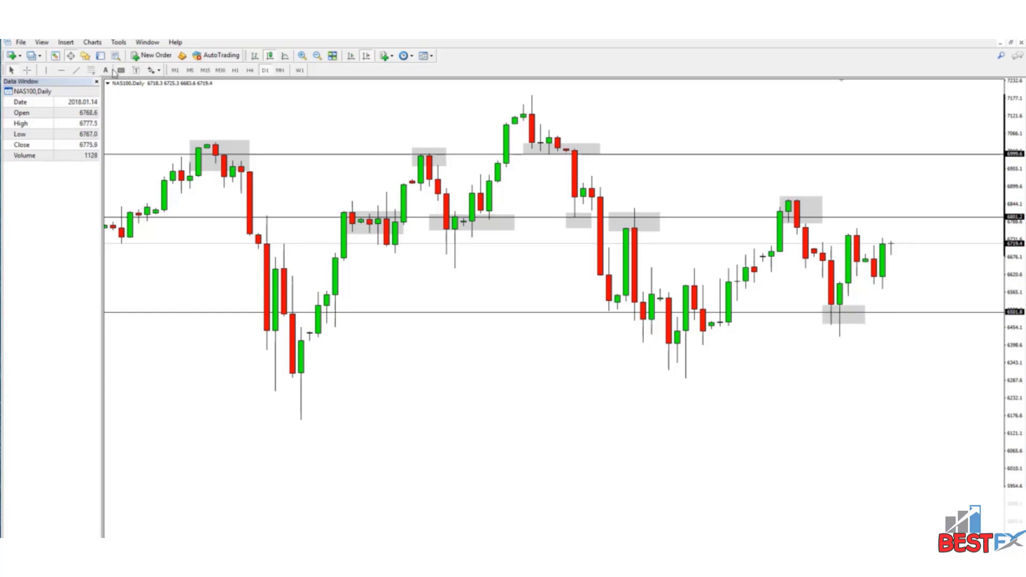
{"action": "left_click_drag", "start_coordinate": [600, 307], "coordinate": [771, 317]}
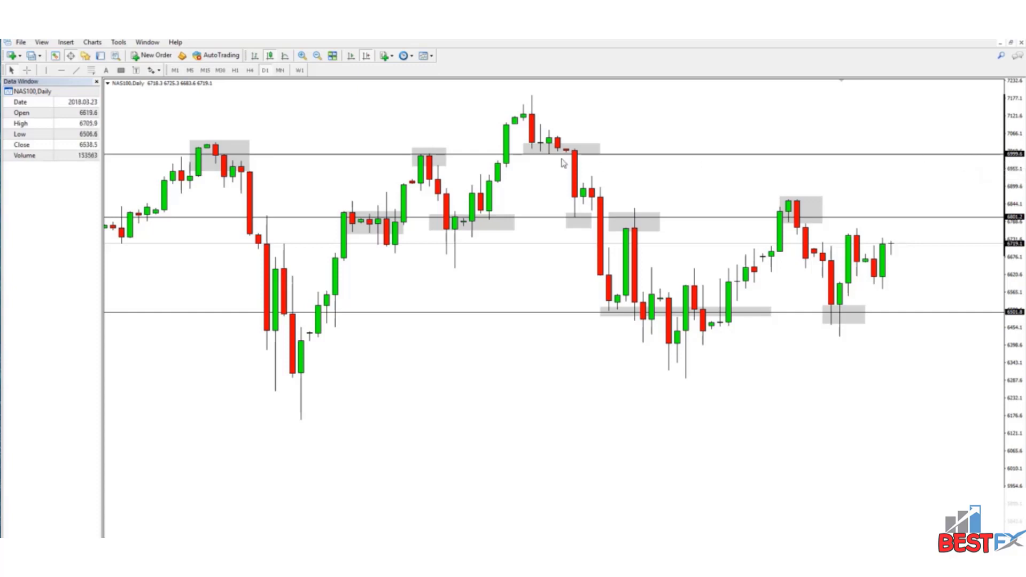
Add horizontal lines at 7034.9 and 6964.3 to bound the zone around the late-January peak
{"action": "left_click_drag", "start_coordinate": [351, 137], "coordinate": [500, 148]}
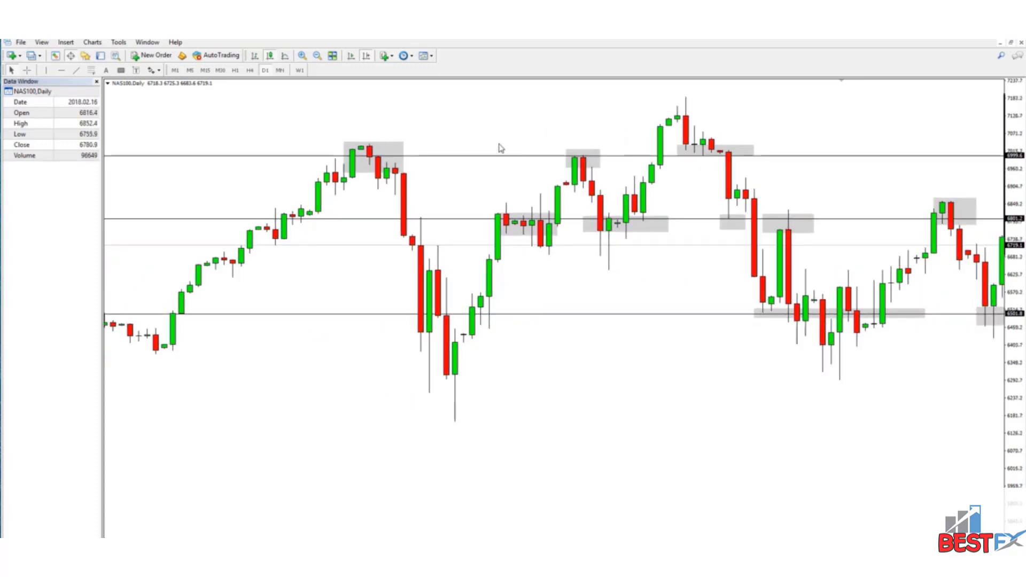
{"action": "left_click", "coordinate": [62, 70]}
{"action": "left_click", "coordinate": [380, 145]}
{"action": "left_click_drag", "start_coordinate": [380, 145], "coordinate": [379, 144]}
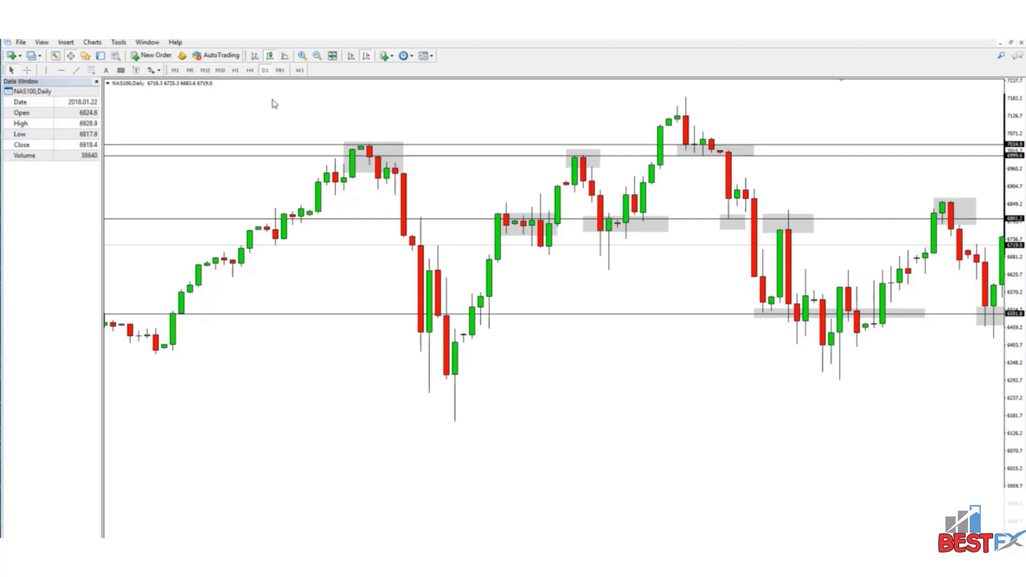
{"action": "left_click", "coordinate": [404, 167]}
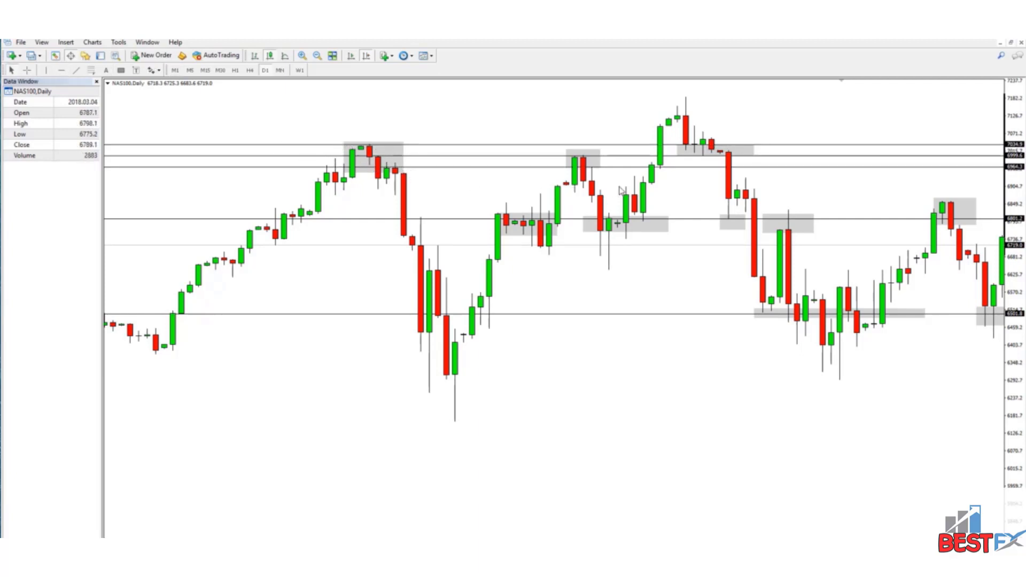
Examine how the 2018 candles react inside the 6964.3 to 7034.9 zone and at the lower marked levels
{"action": "scroll", "coordinate": [620, 190], "scroll_direction": "down", "scroll_amount": 4}
{"action": "scroll", "coordinate": [695, 209], "scroll_direction": "down", "scroll_amount": 1}
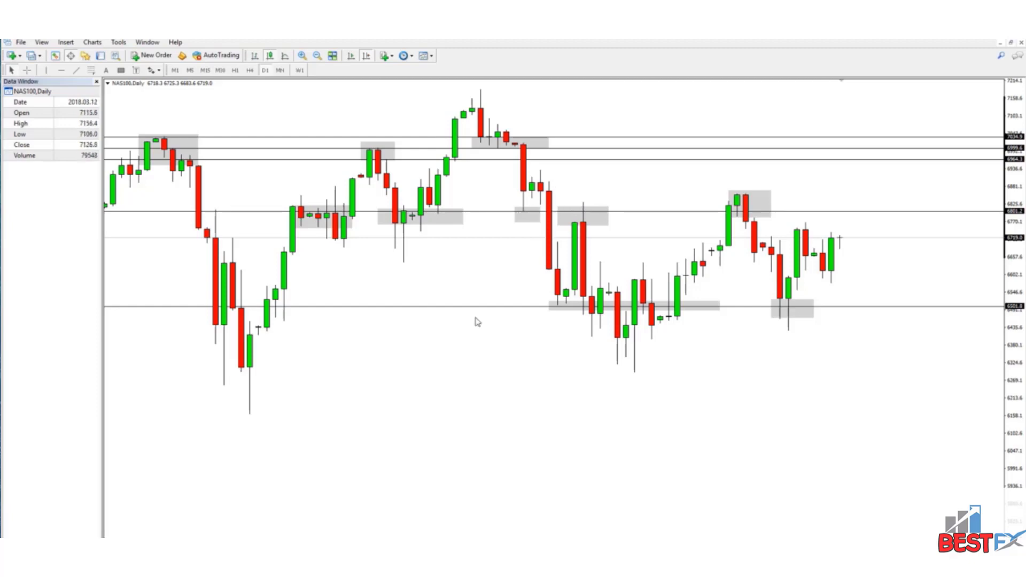
{"action": "scroll", "coordinate": [422, 192], "scroll_direction": "up", "scroll_amount": 5}
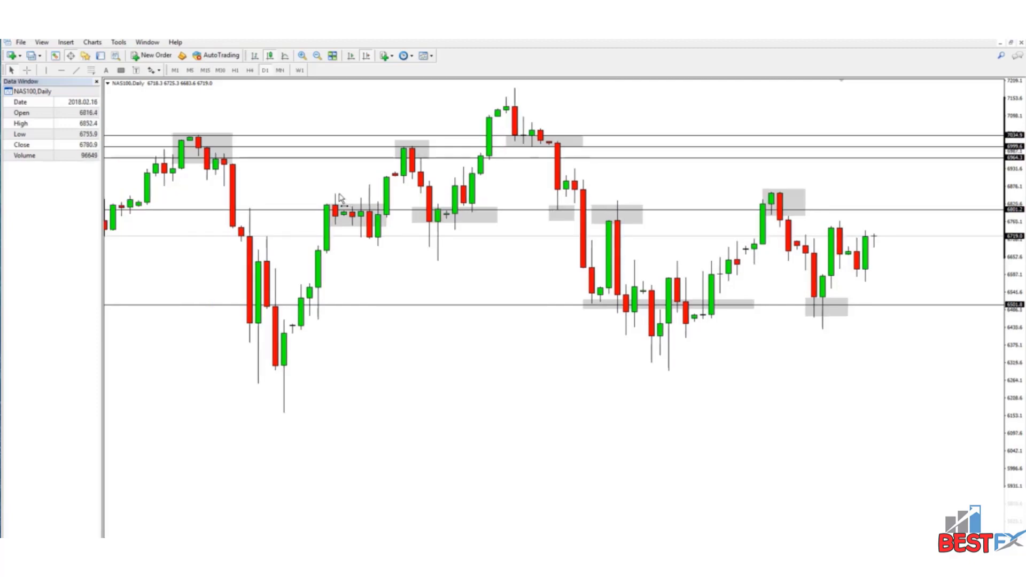
{"action": "scroll", "coordinate": [373, 270], "scroll_direction": "up", "scroll_amount": 3}
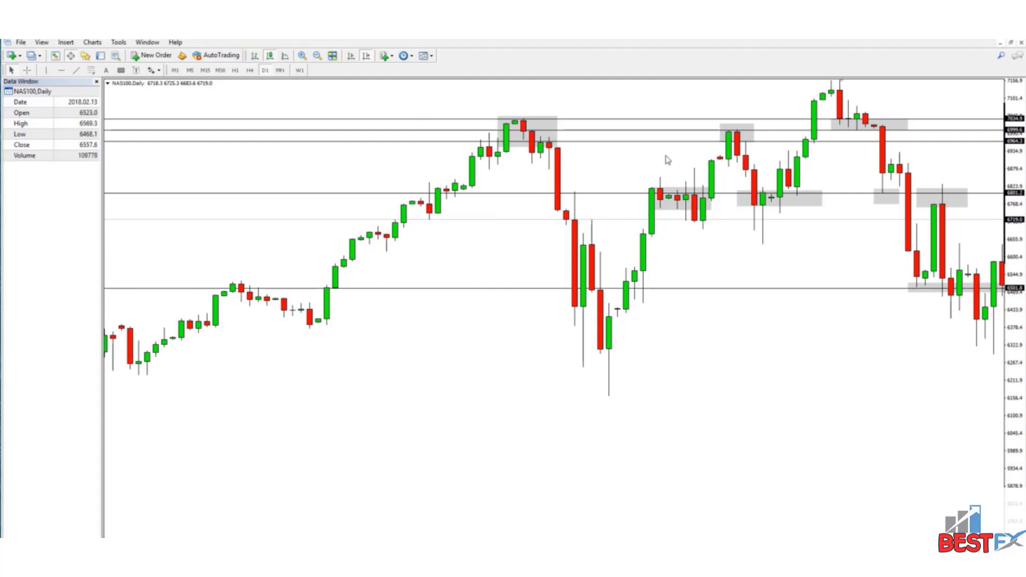
{"action": "scroll", "coordinate": [667, 159], "scroll_direction": "down", "scroll_amount": 5}
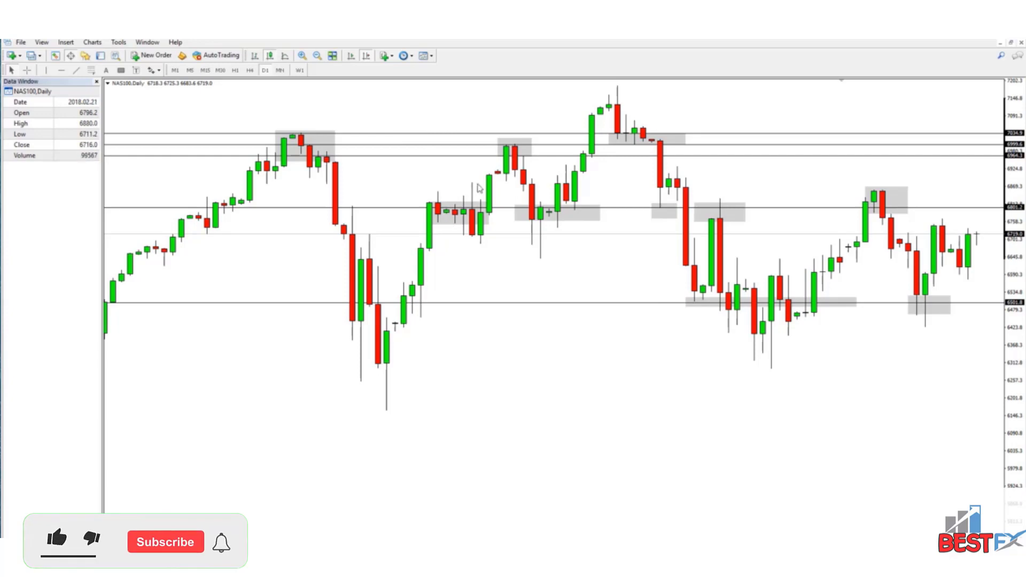
{"action": "left_click_drag", "start_coordinate": [435, 177], "coordinate": [319, 109]}
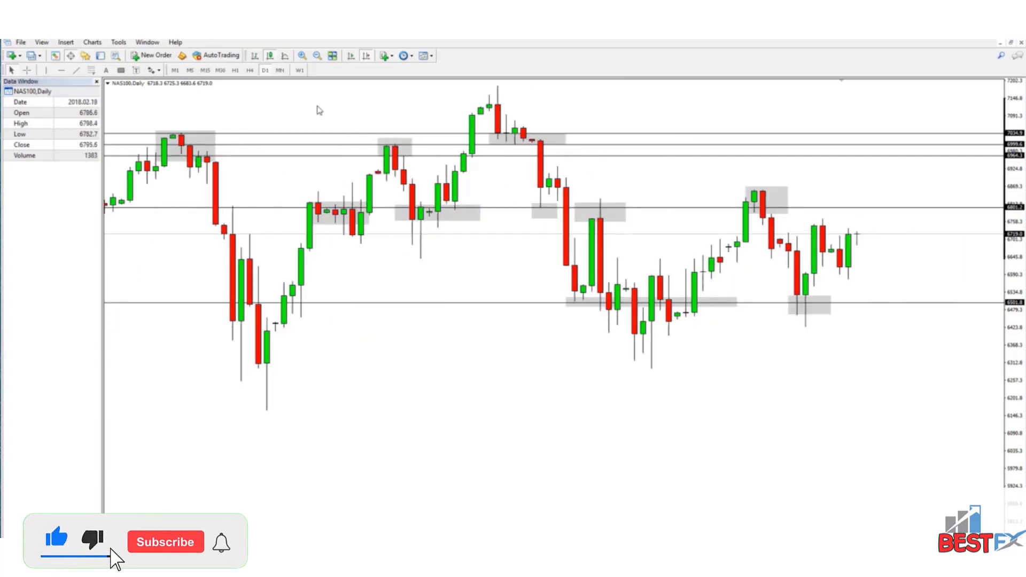
Delete all the horizontal lines and rectangles from the NAS100 daily chart using its objects list
{"action": "right_click", "coordinate": [314, 104]}
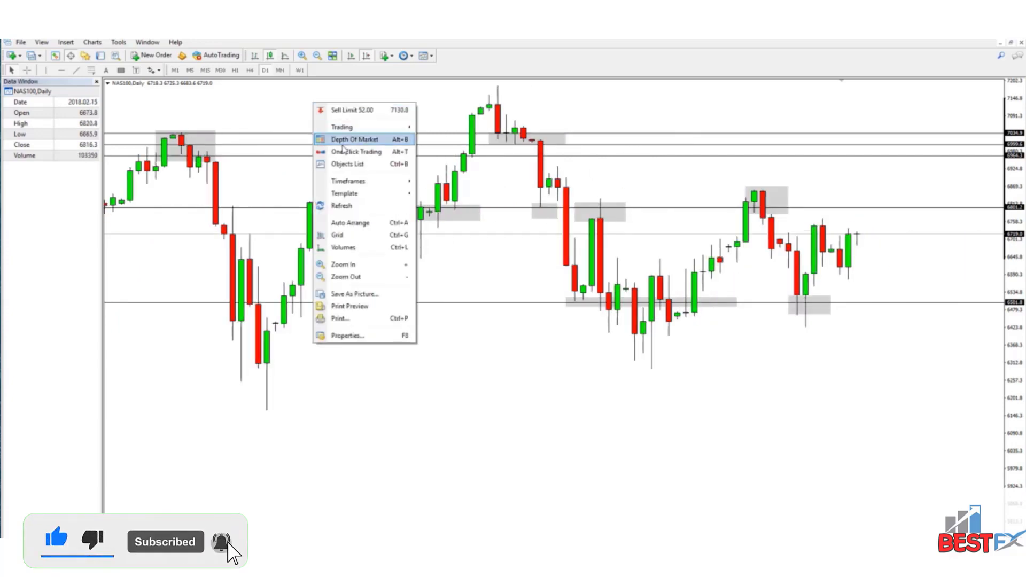
{"action": "left_click", "coordinate": [347, 164]}
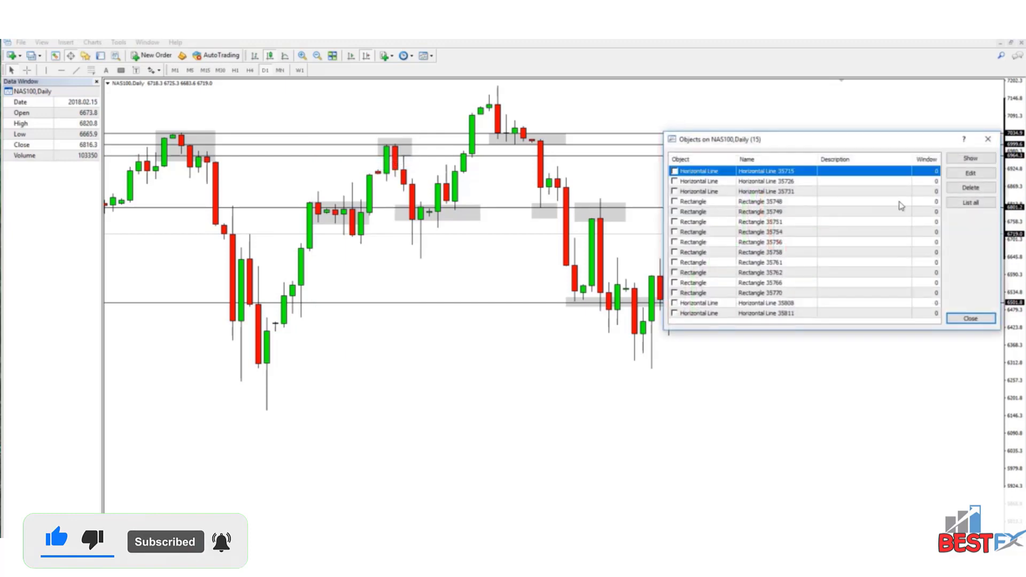
{"action": "left_click", "coordinate": [972, 189]}
{"action": "left_click", "coordinate": [972, 188]}
{"action": "left_click", "coordinate": [972, 188]}
{"action": "left_click", "coordinate": [972, 188]}
{"action": "left_click", "coordinate": [972, 188]}
{"action": "left_click", "coordinate": [972, 188]}
{"action": "left_click", "coordinate": [972, 188]}
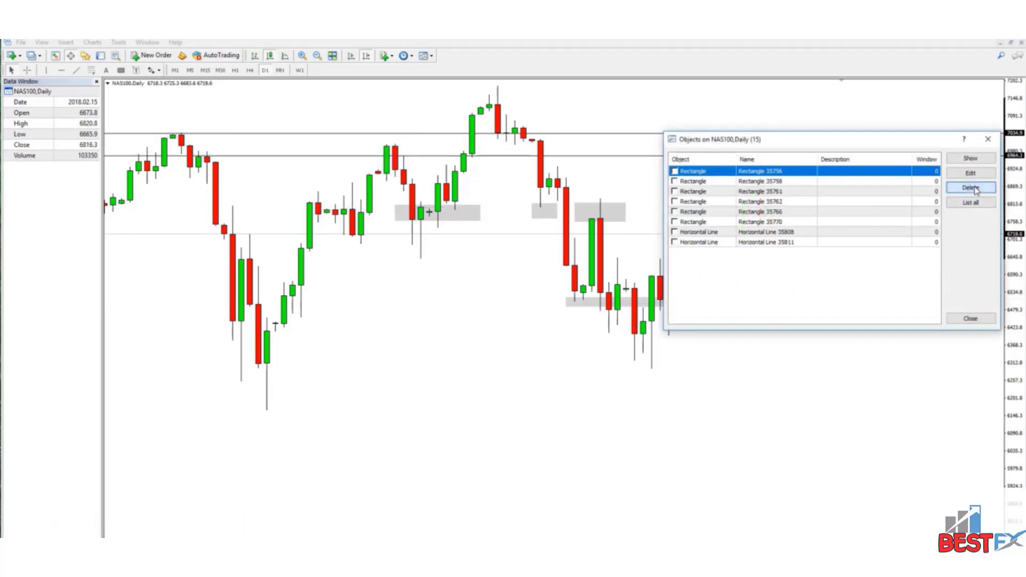
{"action": "left_click", "coordinate": [972, 188]}
{"action": "left_click", "coordinate": [971, 188]}
{"action": "left_click", "coordinate": [971, 188]}
{"action": "left_click", "coordinate": [971, 188]}
{"action": "left_click", "coordinate": [972, 188]}
{"action": "left_click", "coordinate": [971, 188]}
{"action": "left_click", "coordinate": [972, 188]}
{"action": "left_click", "coordinate": [971, 188]}
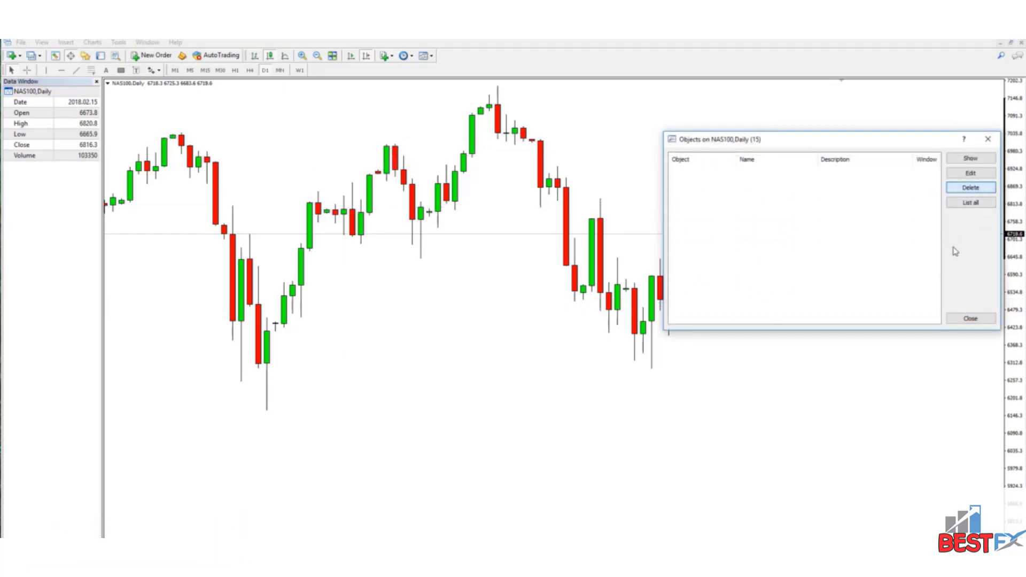
{"action": "left_click", "coordinate": [970, 318]}
Draw connected trendlines through the swing highs and lows of the rise from the early-February low to the mid-March peak
{"action": "scroll", "coordinate": [345, 190], "scroll_direction": "up", "scroll_amount": 3}
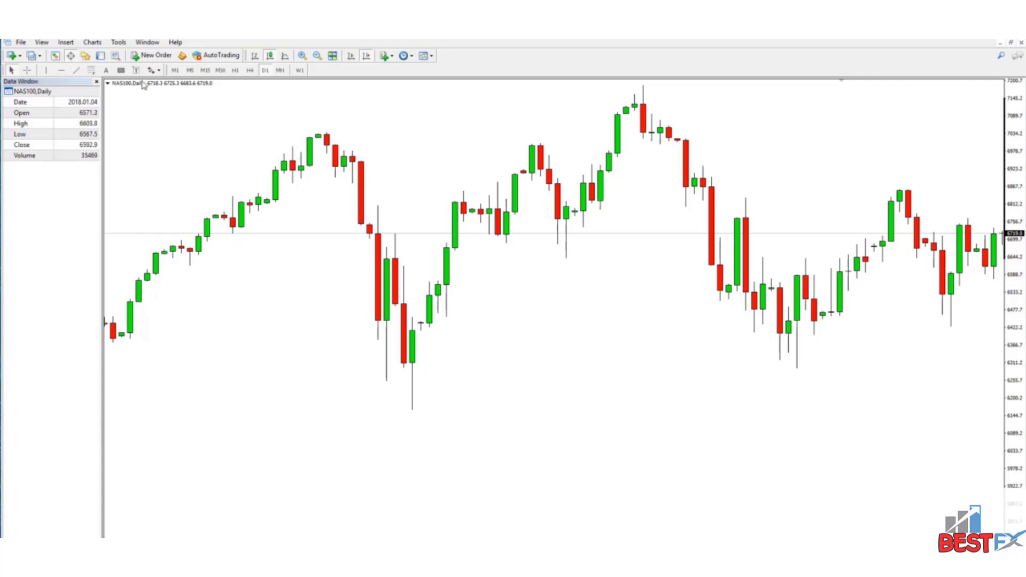
{"action": "left_click", "coordinate": [76, 70]}
{"action": "mouse_move", "coordinate": [405, 364]}
{"action": "left_mouse_down"}
{"action": "mouse_move", "coordinate": [468, 188]}
{"action": "mouse_move", "coordinate": [501, 177]}
{"action": "mouse_move", "coordinate": [509, 246]}
{"action": "mouse_move", "coordinate": [540, 144]}
{"action": "mouse_move", "coordinate": [568, 259]}
{"action": "mouse_move", "coordinate": [643, 86]}
{"action": "left_mouse_up"}
{"action": "left_click", "coordinate": [76, 70]}
{"action": "left_click", "coordinate": [76, 70]}
{"action": "left_click", "coordinate": [77, 70]}
{"action": "left_click", "coordinate": [77, 70]}
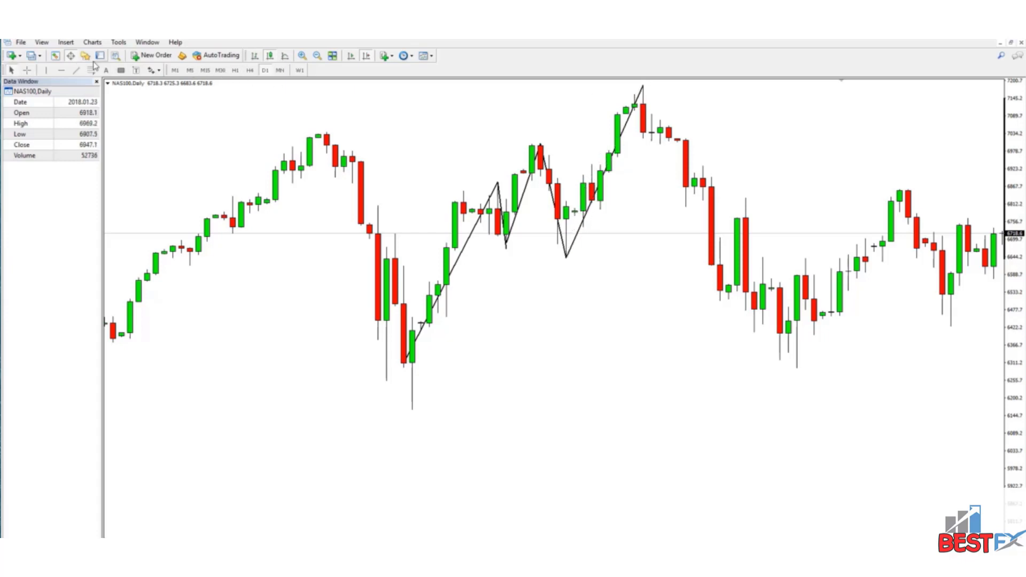
Draw trendlines from the mid-March peak down to the late-March low, up to the 27 March high and back down below that low
{"action": "left_click", "coordinate": [75, 71]}
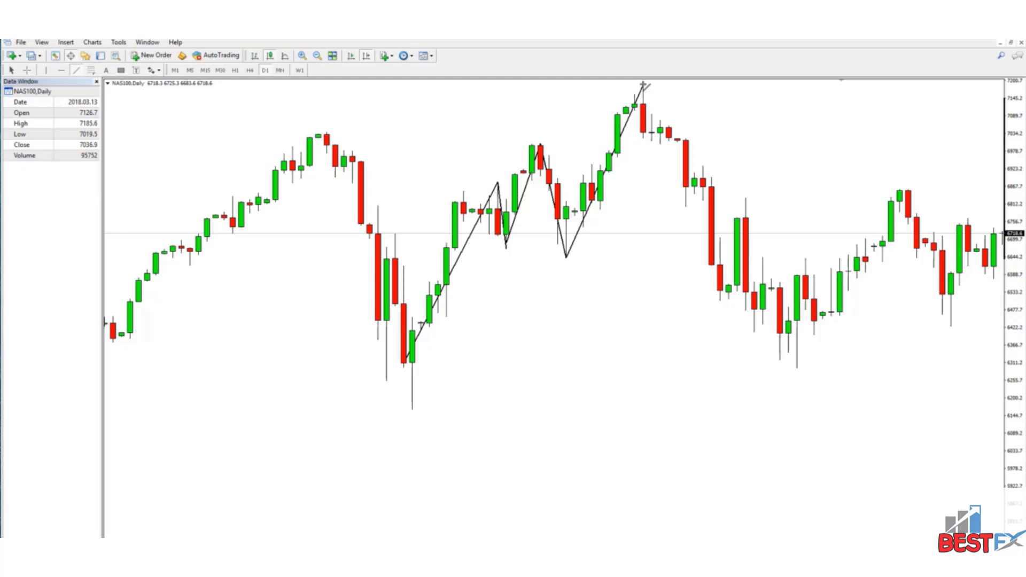
{"action": "left_click_drag", "start_coordinate": [643, 85], "coordinate": [728, 300]}
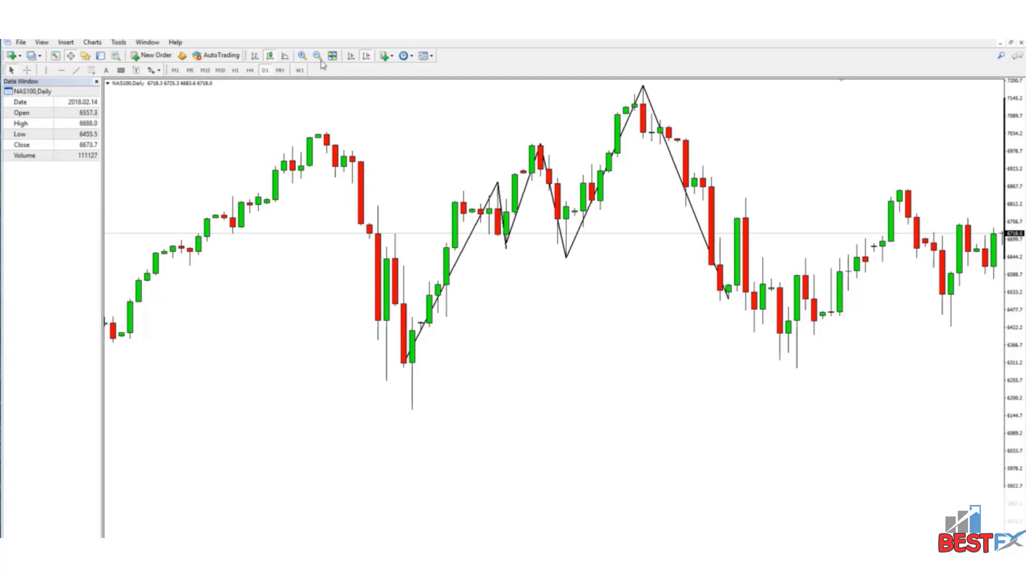
{"action": "left_click", "coordinate": [76, 70]}
{"action": "left_click_drag", "start_coordinate": [721, 299], "coordinate": [745, 199]}
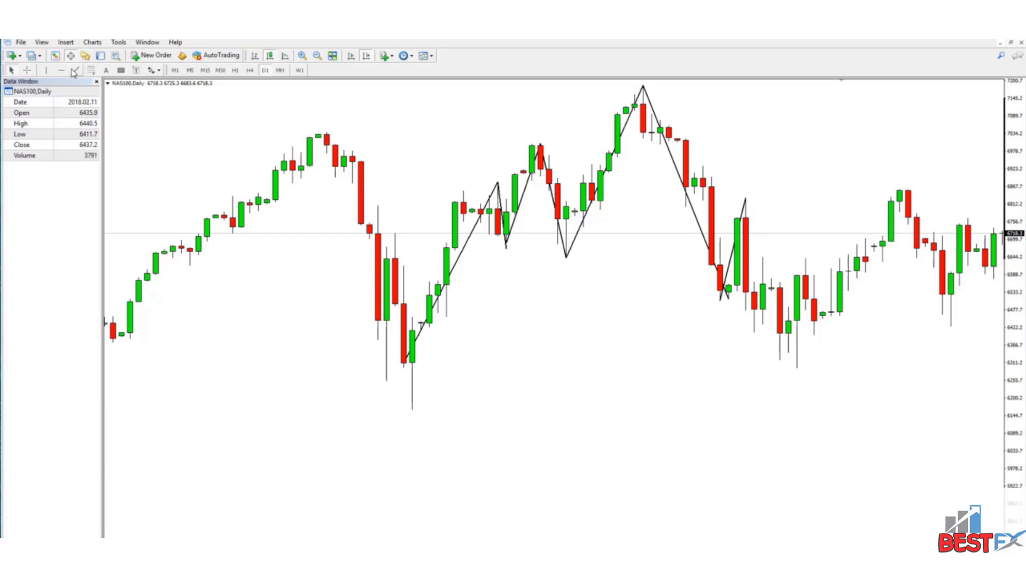
{"action": "left_click", "coordinate": [75, 70]}
{"action": "left_click_drag", "start_coordinate": [746, 199], "coordinate": [754, 332]}
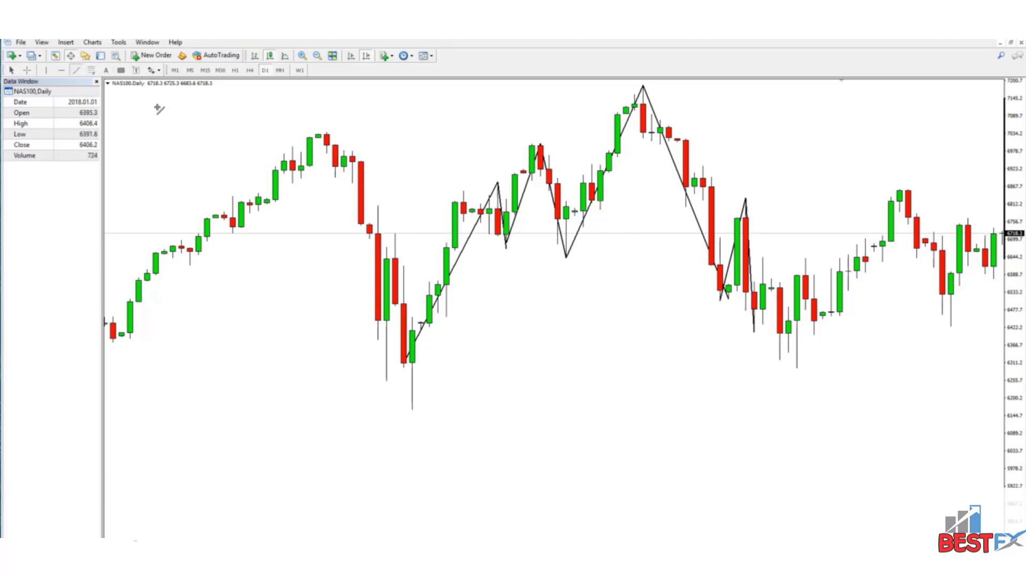
Continue the trendline zigzag through the late-March and early-April highs and lows, ending with a line up to the mid-April peak
{"action": "mouse_move", "coordinate": [754, 332]}
{"action": "left_mouse_down"}
{"action": "mouse_move", "coordinate": [763, 258]}
{"action": "mouse_move", "coordinate": [797, 368]}
{"action": "mouse_move", "coordinate": [818, 247]}
{"action": "mouse_move", "coordinate": [805, 259]}
{"action": "mouse_move", "coordinate": [823, 338]}
{"action": "left_mouse_up"}
{"action": "left_click", "coordinate": [76, 70]}
{"action": "left_click", "coordinate": [75, 70]}
{"action": "left_click", "coordinate": [75, 70]}
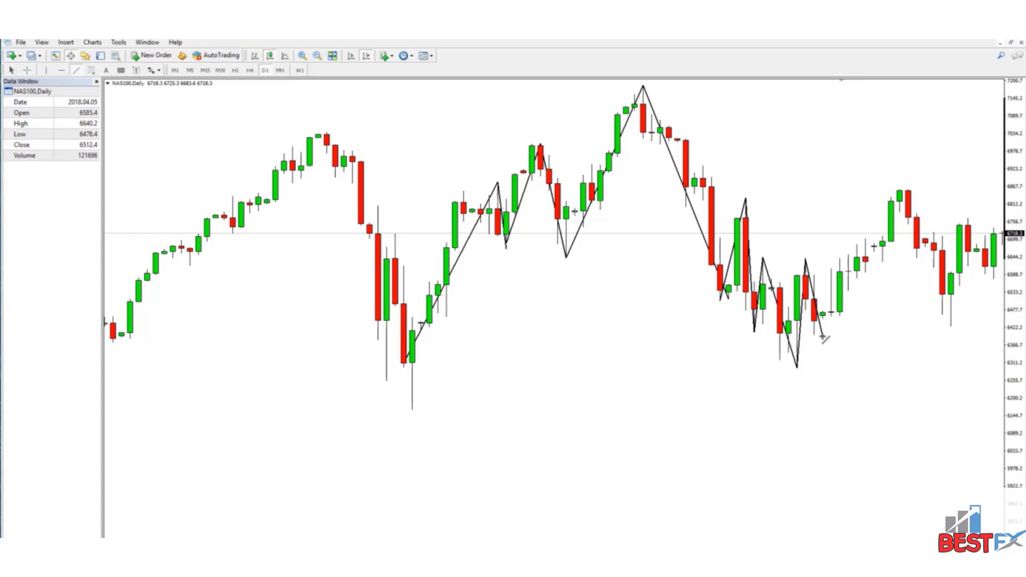
{"action": "left_click", "coordinate": [76, 71]}
{"action": "mouse_move", "coordinate": [823, 336]}
{"action": "left_mouse_down"}
{"action": "mouse_move", "coordinate": [847, 311]}
{"action": "mouse_move", "coordinate": [908, 184]}
{"action": "left_mouse_up"}
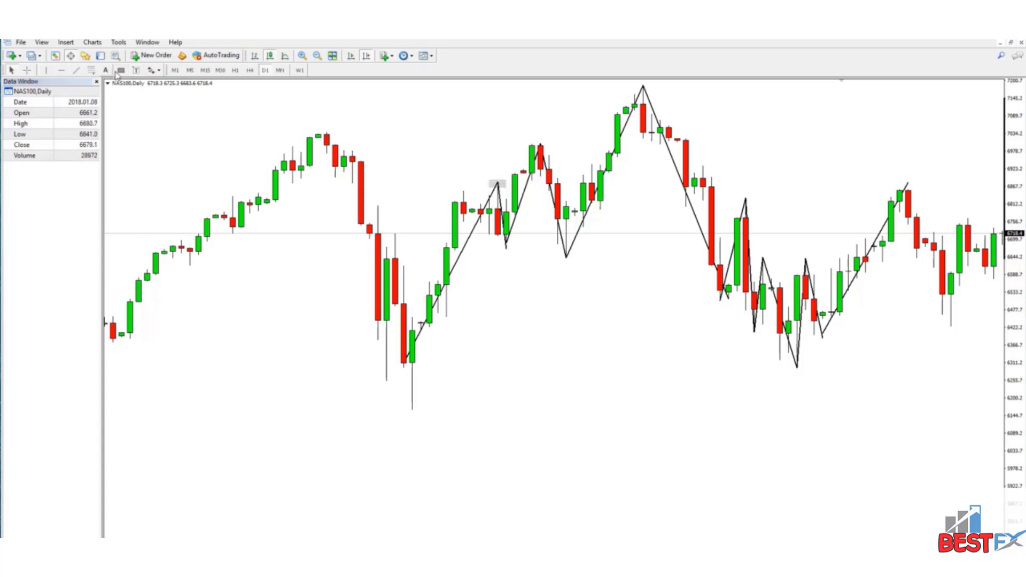
Mark the rising swings' turning points with rectangles at the late-February highs and low, the early-March low and the mid-March peak
{"action": "left_click", "coordinate": [136, 71]}
{"action": "left_click", "coordinate": [544, 144]}
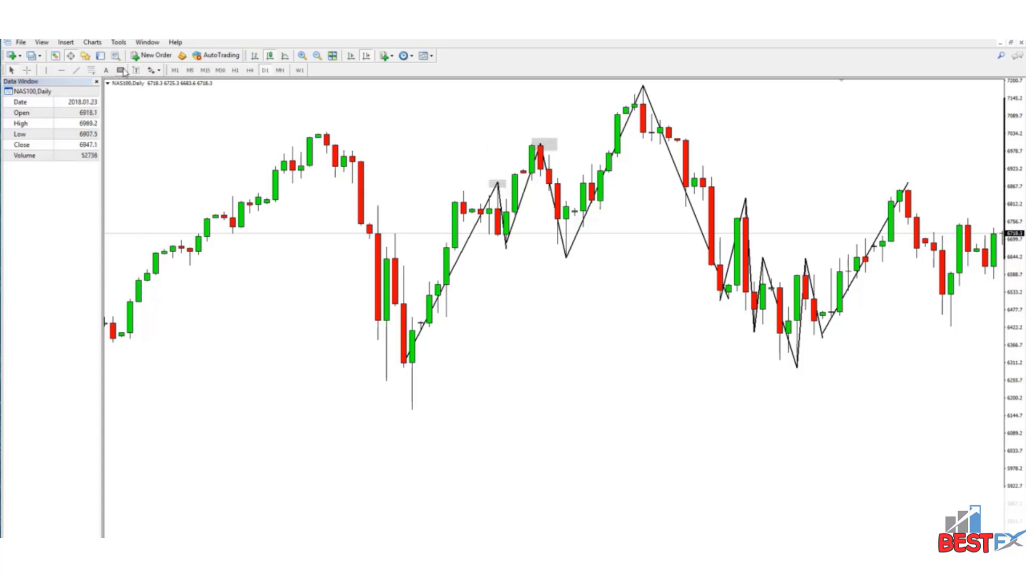
{"action": "left_click", "coordinate": [122, 71]}
{"action": "left_click", "coordinate": [570, 251]}
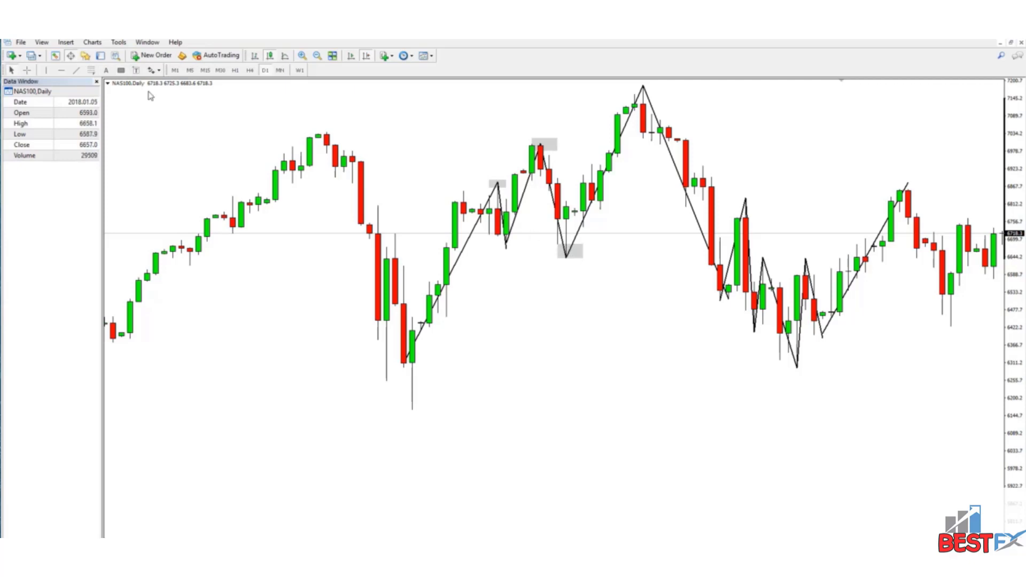
{"action": "left_click", "coordinate": [122, 71]}
{"action": "left_click", "coordinate": [510, 248]}
{"action": "left_click", "coordinate": [122, 71]}
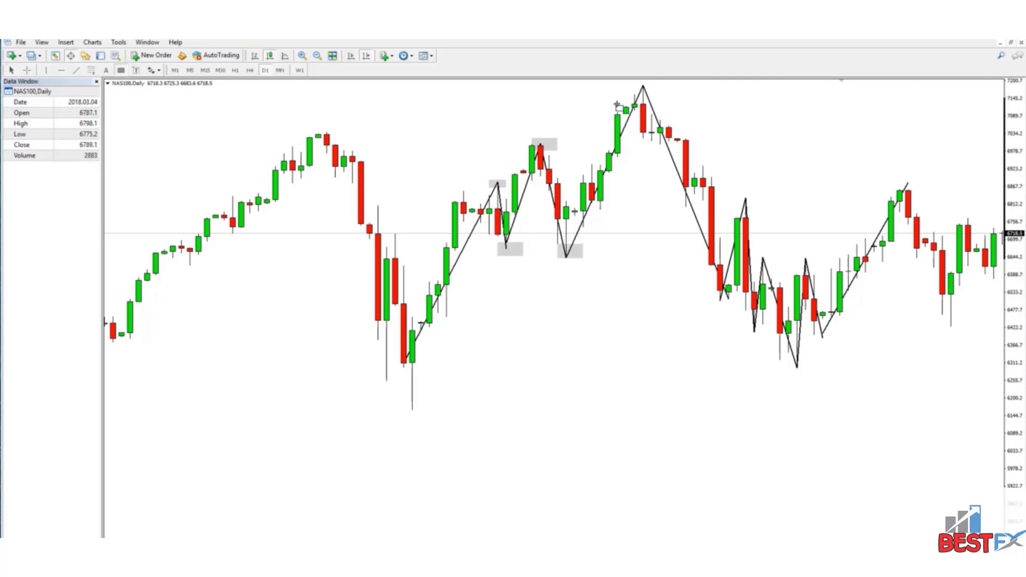
{"action": "left_click", "coordinate": [643, 90]}
Mark the mid-March peak, the late-March low, the 27 March high and the low just after it with rectangles
{"action": "left_click", "coordinate": [122, 71]}
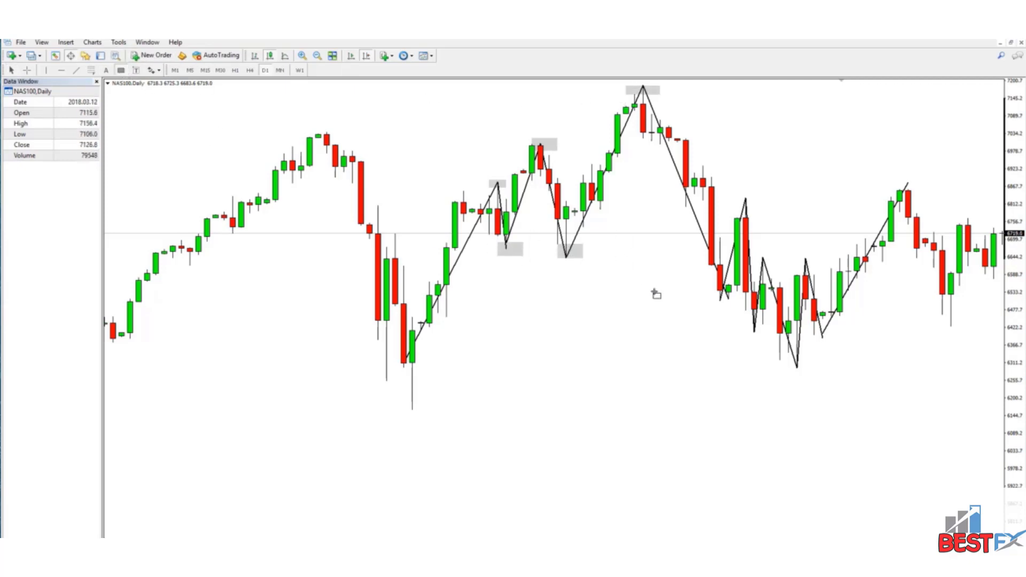
{"action": "left_click", "coordinate": [723, 294]}
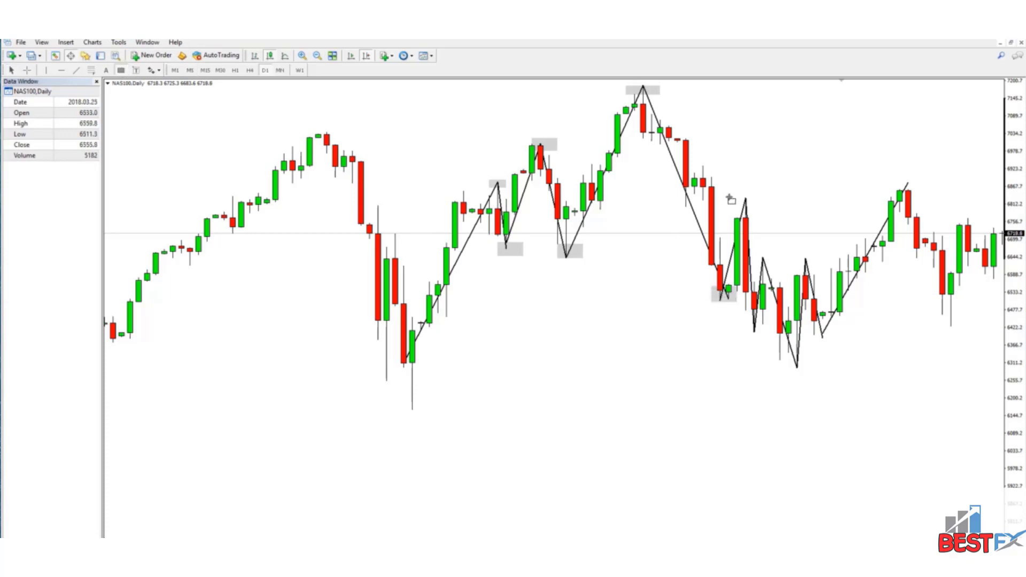
{"action": "left_click_drag", "start_coordinate": [729, 195], "coordinate": [763, 217]}
{"action": "left_click", "coordinate": [121, 71]}
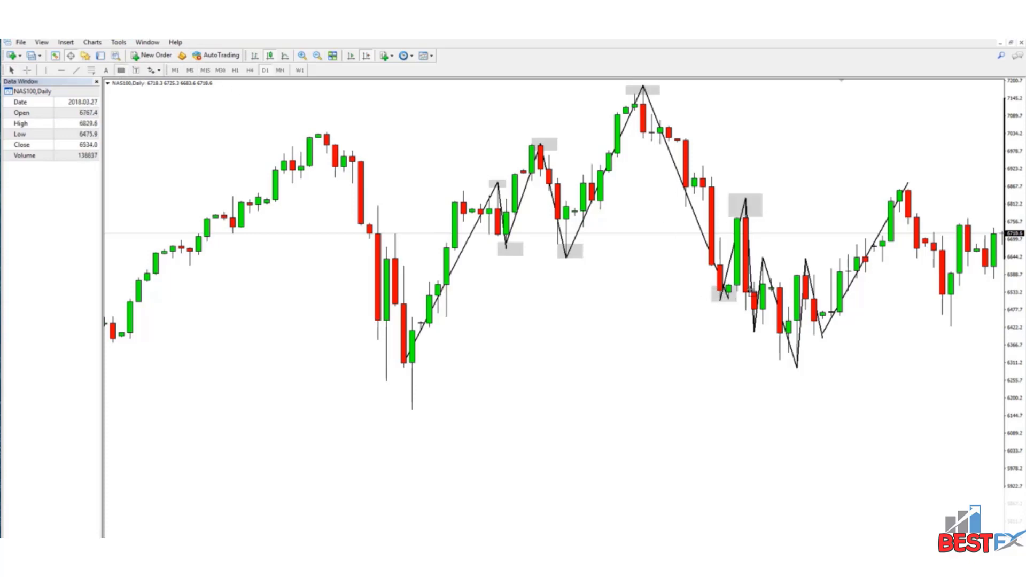
{"action": "left_click", "coordinate": [753, 330]}
Mark the early-April low, the higher low following it and the mid-April peak with rectangles
{"action": "left_click", "coordinate": [121, 71]}
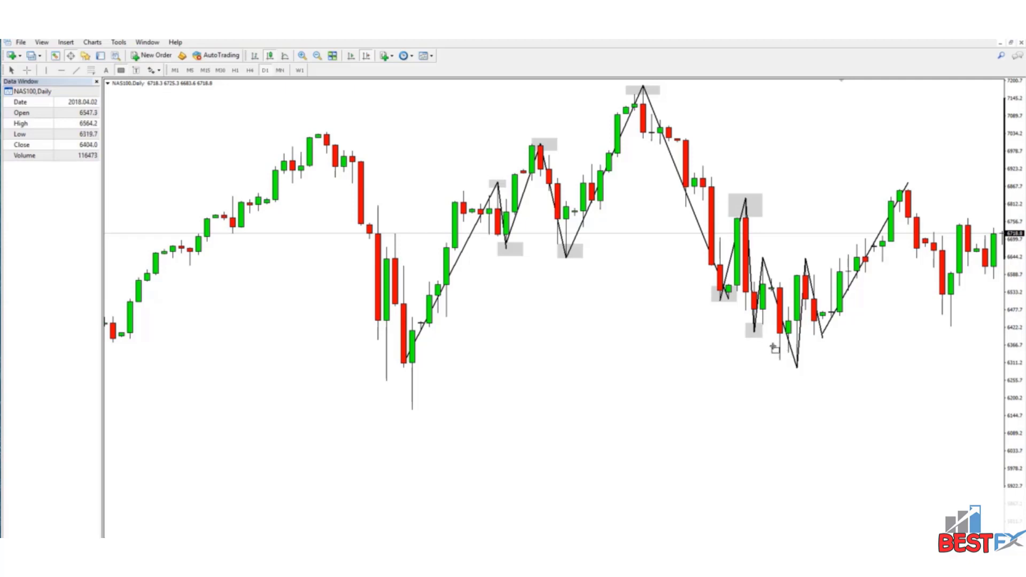
{"action": "left_click_drag", "start_coordinate": [773, 346], "coordinate": [813, 364]}
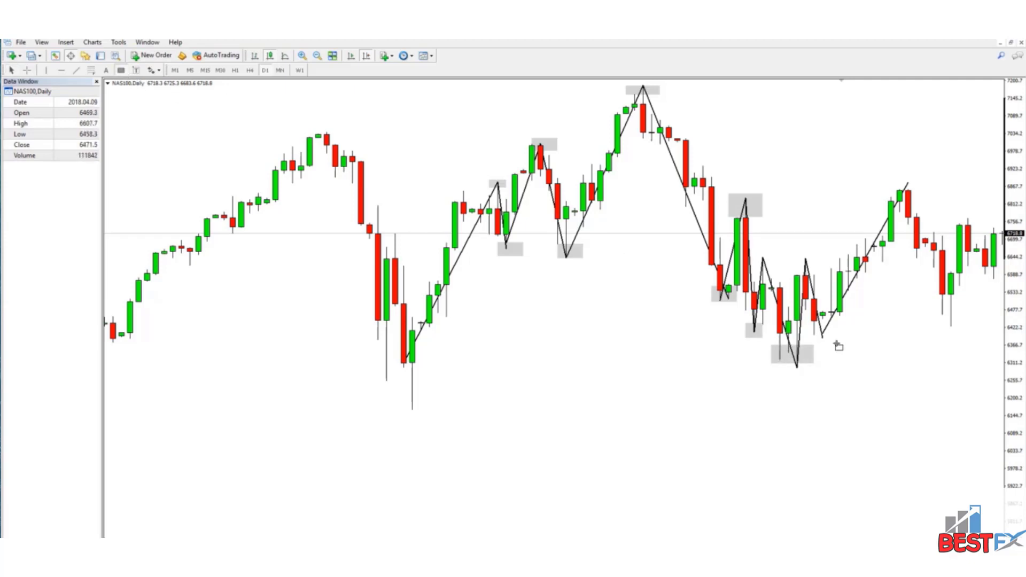
{"action": "left_click_drag", "start_coordinate": [814, 327], "coordinate": [849, 346]}
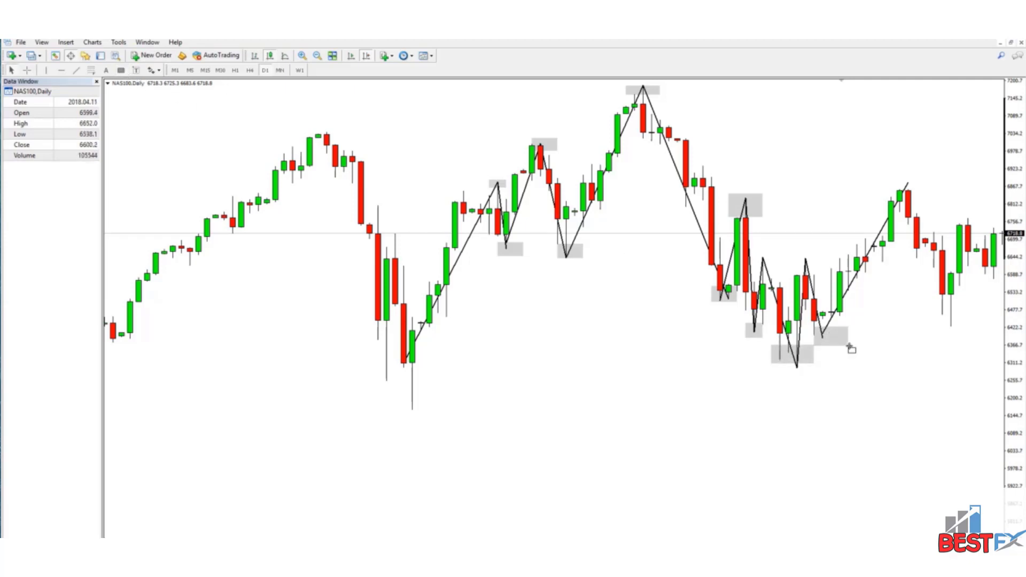
{"action": "left_click", "coordinate": [122, 71]}
{"action": "left_click_drag", "start_coordinate": [891, 174], "coordinate": [925, 202]}
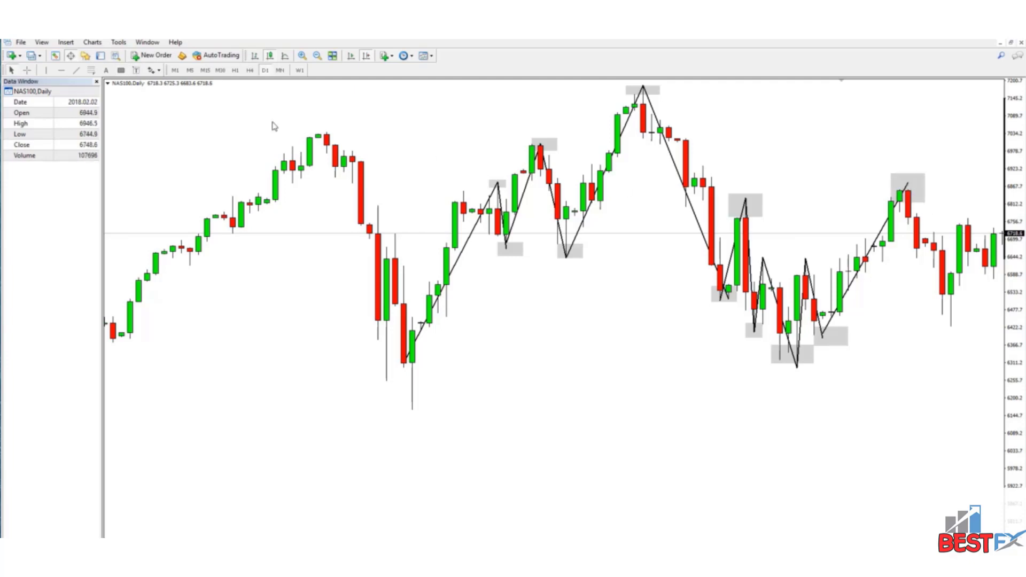
Draw horizontal resistance lines at the late-February high, about 6996, and the late-January high, about 7037
{"action": "left_click", "coordinate": [62, 70]}
{"action": "left_click", "coordinate": [553, 145]}
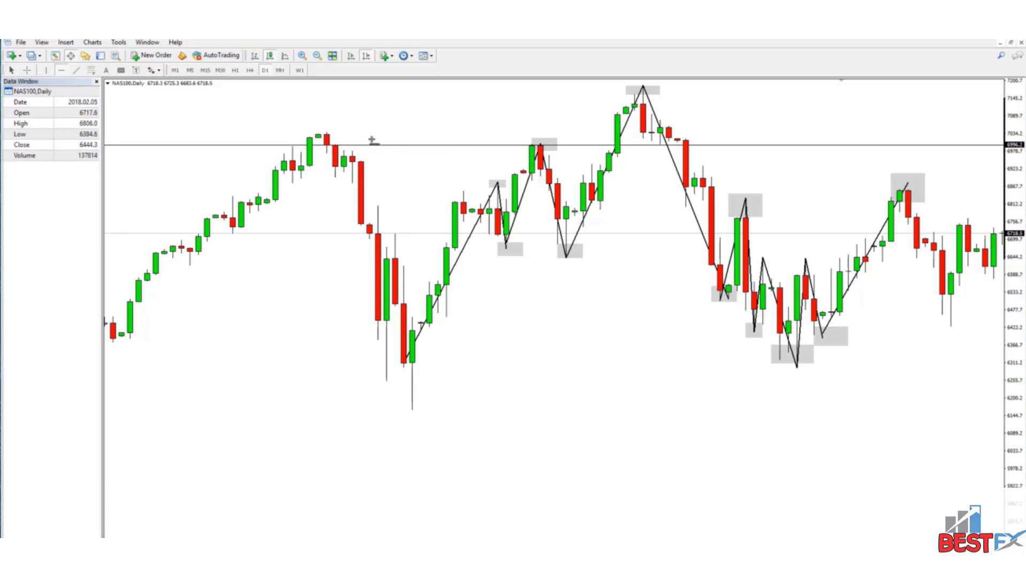
{"action": "left_click", "coordinate": [343, 132]}
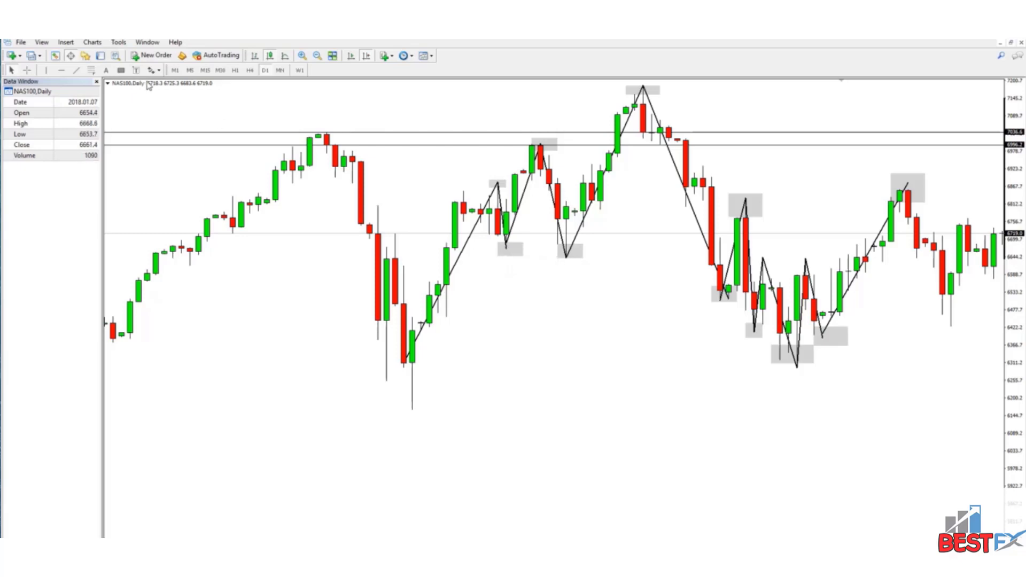
Draw horizontal lines at about 6714 and 6645 around the late-February and early-March swing lows
{"action": "left_click", "coordinate": [61, 70]}
{"action": "left_click", "coordinate": [592, 234]}
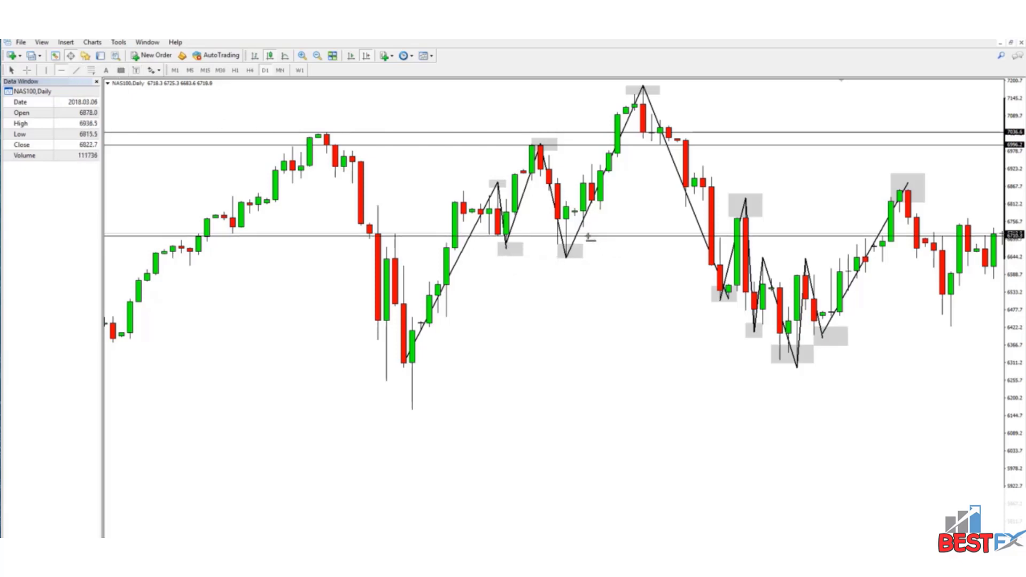
{"action": "left_click", "coordinate": [61, 70]}
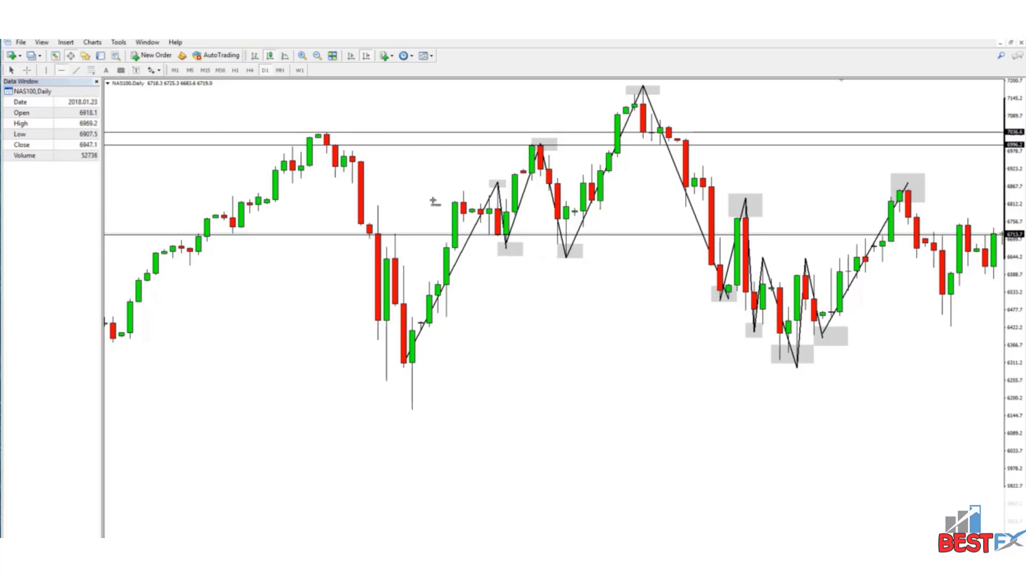
{"action": "left_click", "coordinate": [580, 256]}
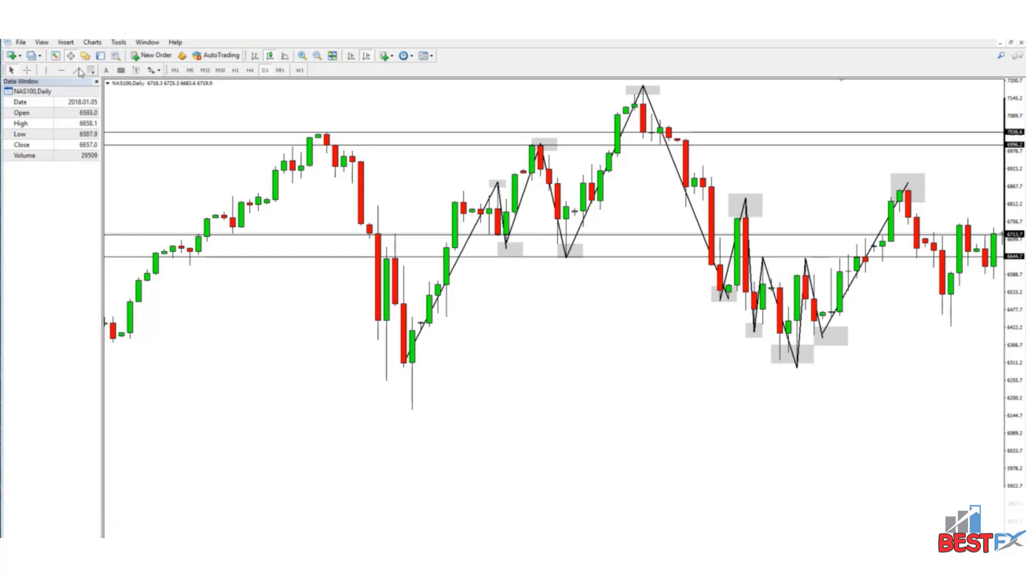
Draw four horizontal support lines across the April lows at about 6438, 6402, 6350 and 6295
{"action": "left_click", "coordinate": [62, 70]}
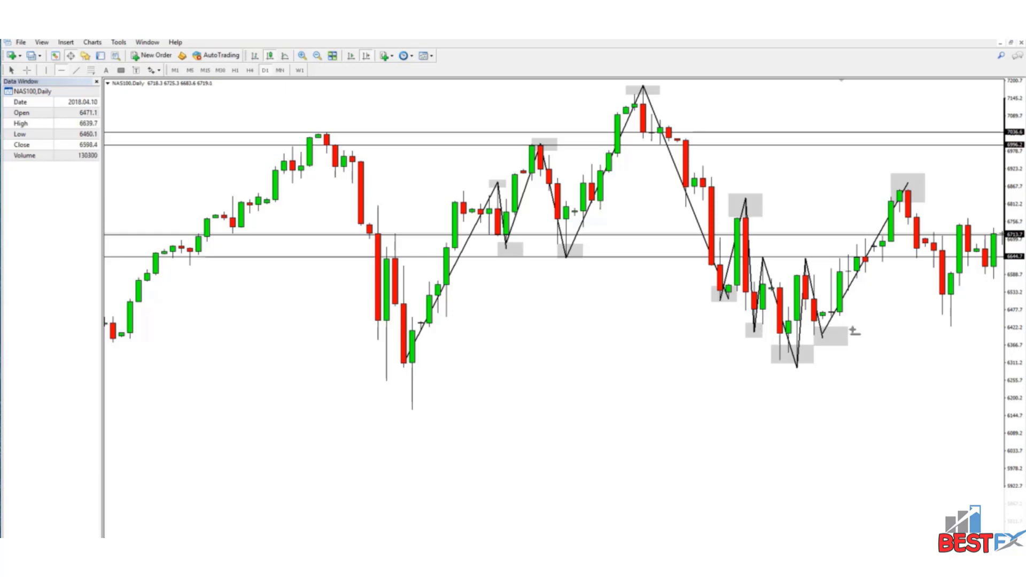
{"action": "left_click_drag", "start_coordinate": [859, 342], "coordinate": [848, 324]}
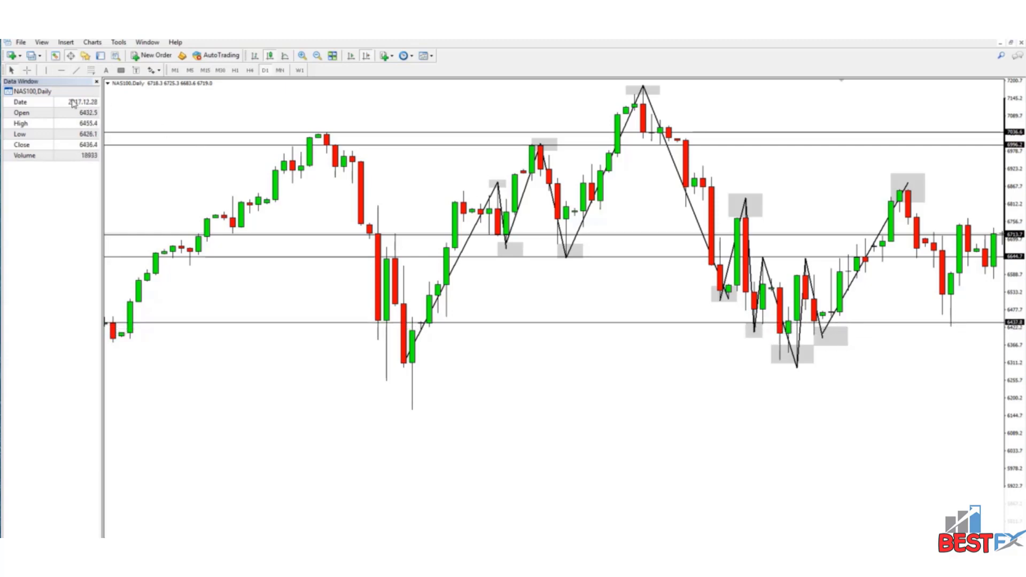
{"action": "left_click", "coordinate": [76, 71]}
{"action": "left_click_drag", "start_coordinate": [844, 339], "coordinate": [837, 335]}
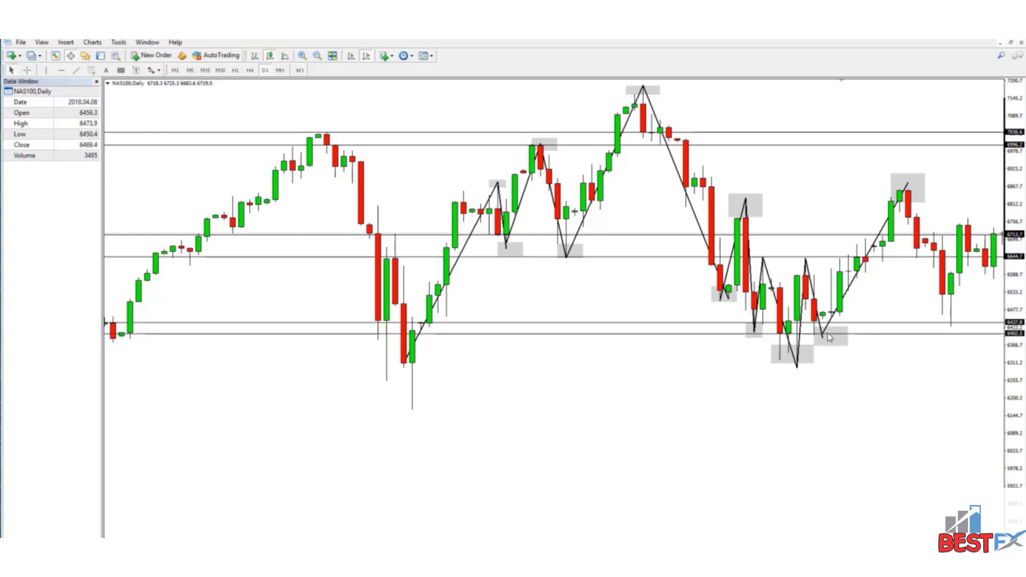
{"action": "left_click", "coordinate": [63, 71]}
{"action": "left_click", "coordinate": [805, 350]}
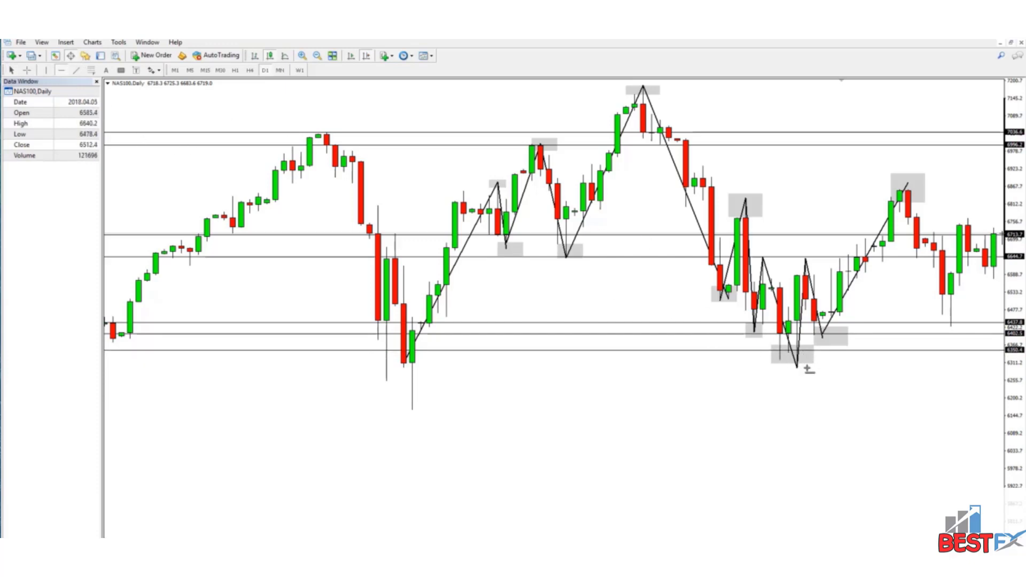
{"action": "left_click", "coordinate": [805, 368]}
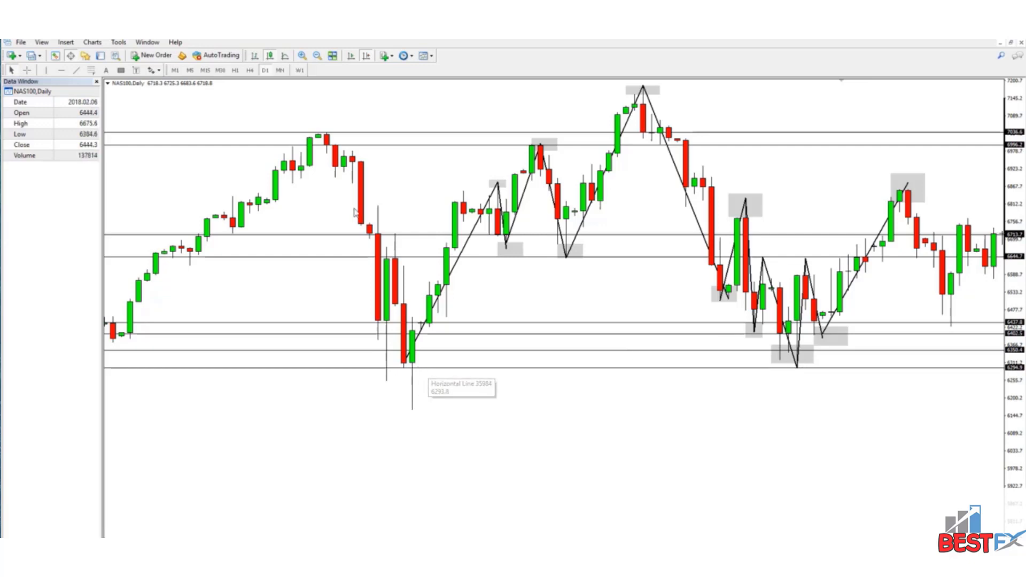
Trace the early-February sell-off with connected trendlines through its two lows and the high between, then up to the first late-February high
{"action": "left_click", "coordinate": [76, 70]}
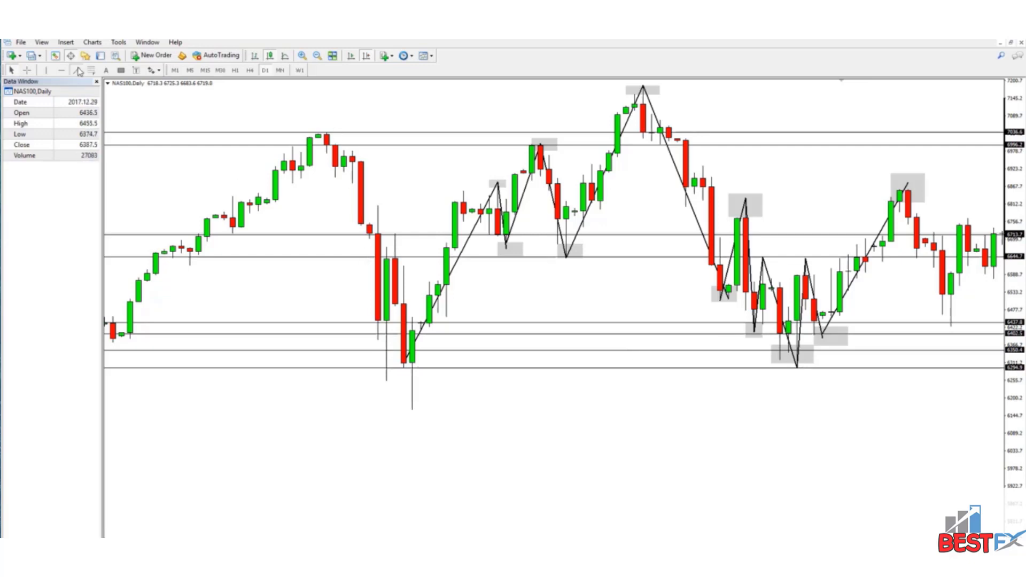
{"action": "mouse_move", "coordinate": [345, 151]}
{"action": "left_mouse_down"}
{"action": "mouse_move", "coordinate": [387, 380]}
{"action": "mouse_move", "coordinate": [398, 236]}
{"action": "mouse_move", "coordinate": [412, 412]}
{"action": "mouse_move", "coordinate": [497, 183]}
{"action": "left_mouse_up"}
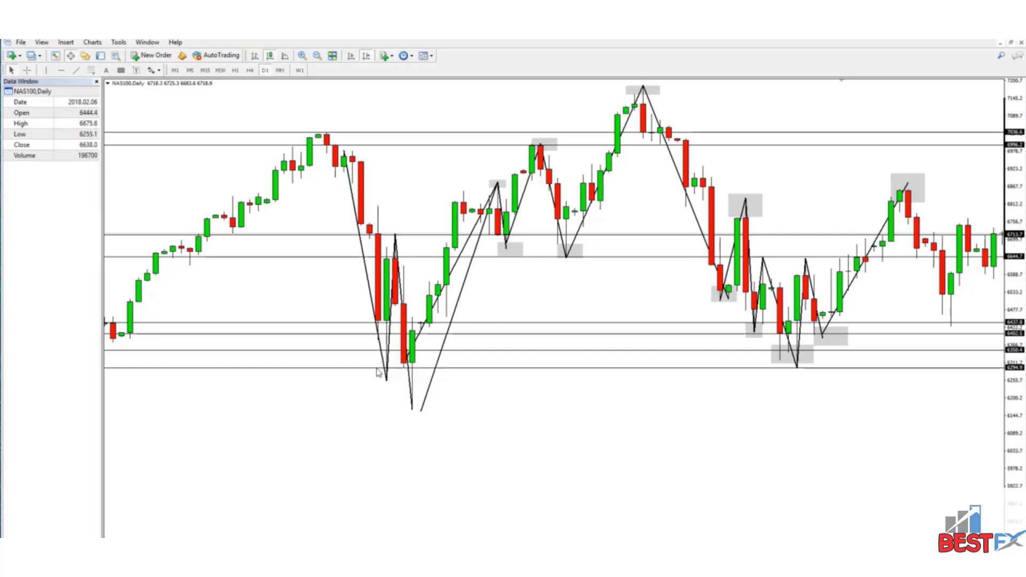
Move the lowest horizontal line down to the first February low at about 6258 and deselect it
{"action": "left_click_drag", "start_coordinate": [373, 369], "coordinate": [372, 381]}
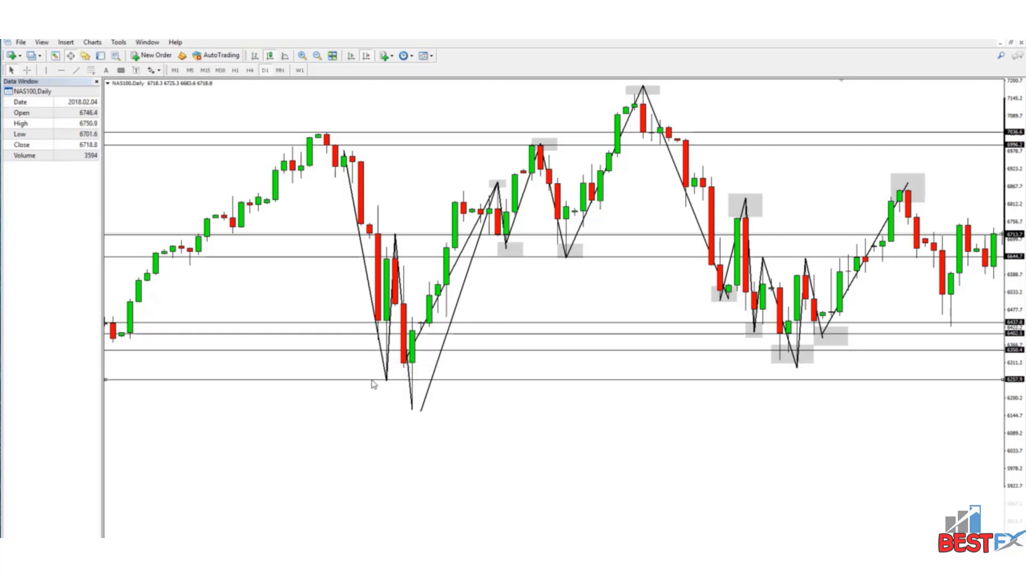
{"action": "right_click", "coordinate": [372, 381]}
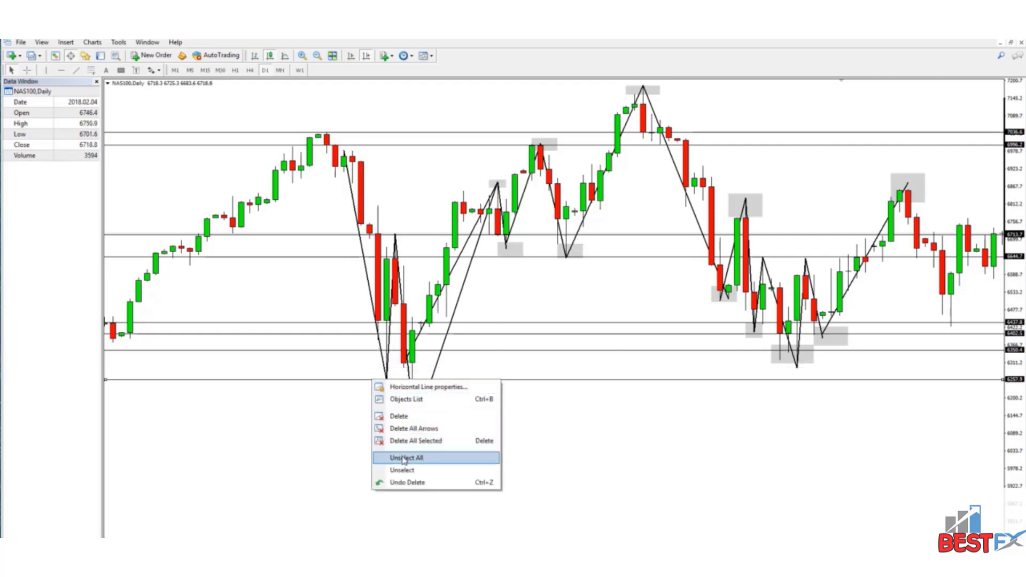
{"action": "left_click", "coordinate": [402, 458]}
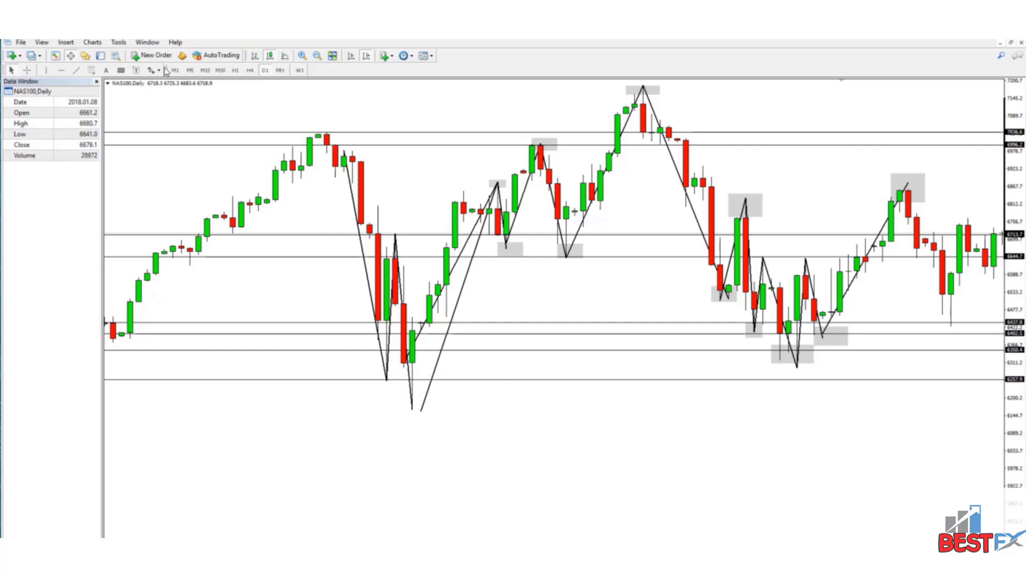
Mark the first February low with a rectangle and draw a wide rectangle around the early-April low down to the lowest line
{"action": "left_click", "coordinate": [121, 70]}
{"action": "left_click_drag", "start_coordinate": [387, 368], "coordinate": [395, 383]}
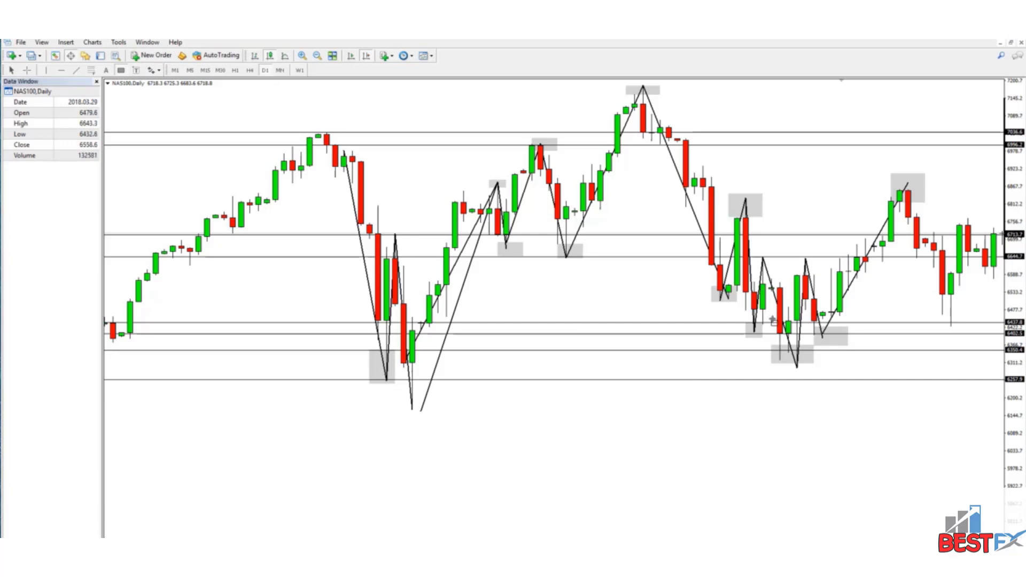
{"action": "left_click_drag", "start_coordinate": [762, 348], "coordinate": [839, 382]}
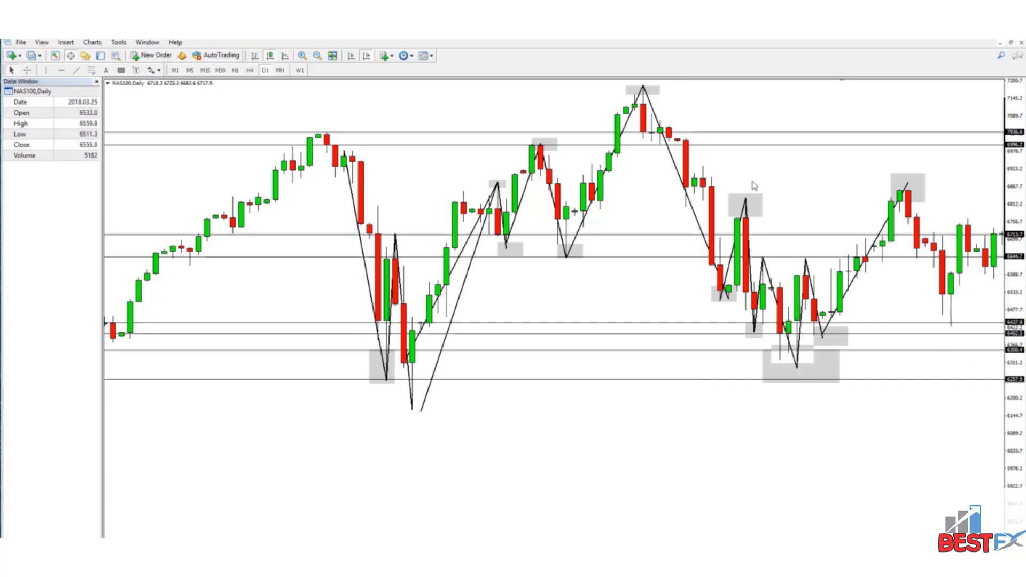
{"action": "scroll", "coordinate": [833, 196], "scroll_direction": "down", "scroll_amount": 5}
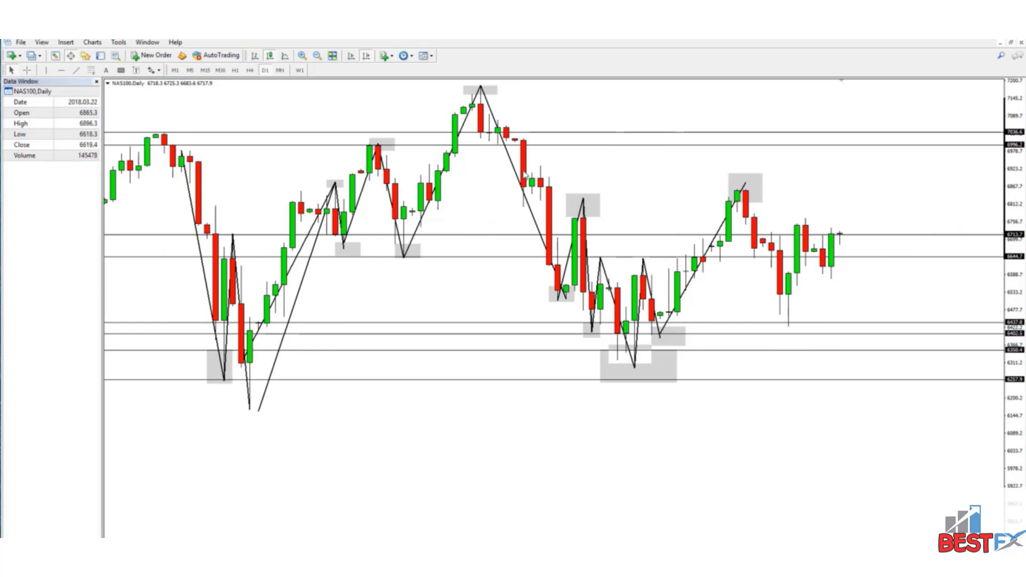
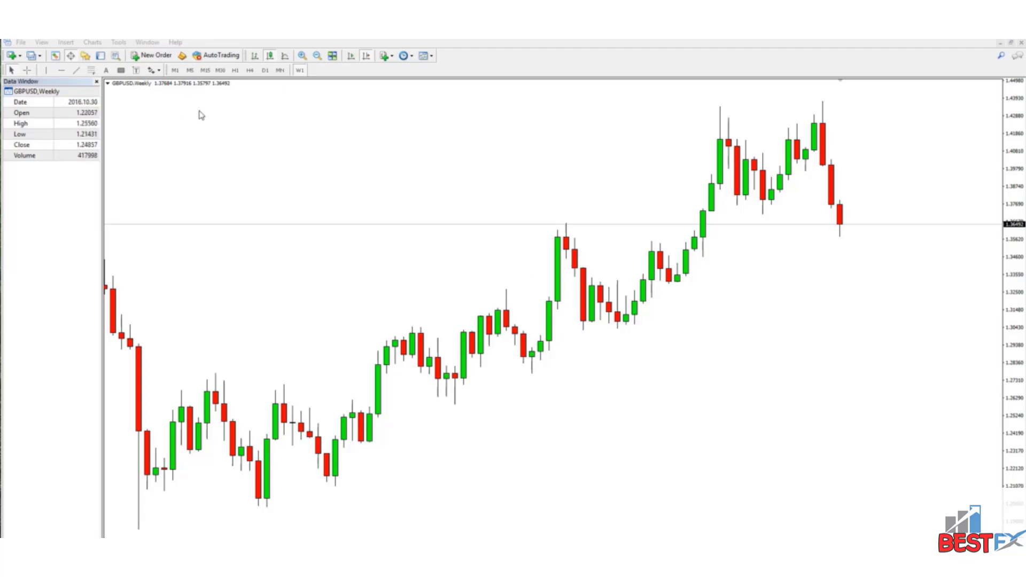
Switch the GBPUSD chart to the five-minute timeframe and go back to the rising candles of 16 April 2018
{"action": "left_click", "coordinate": [190, 70]}
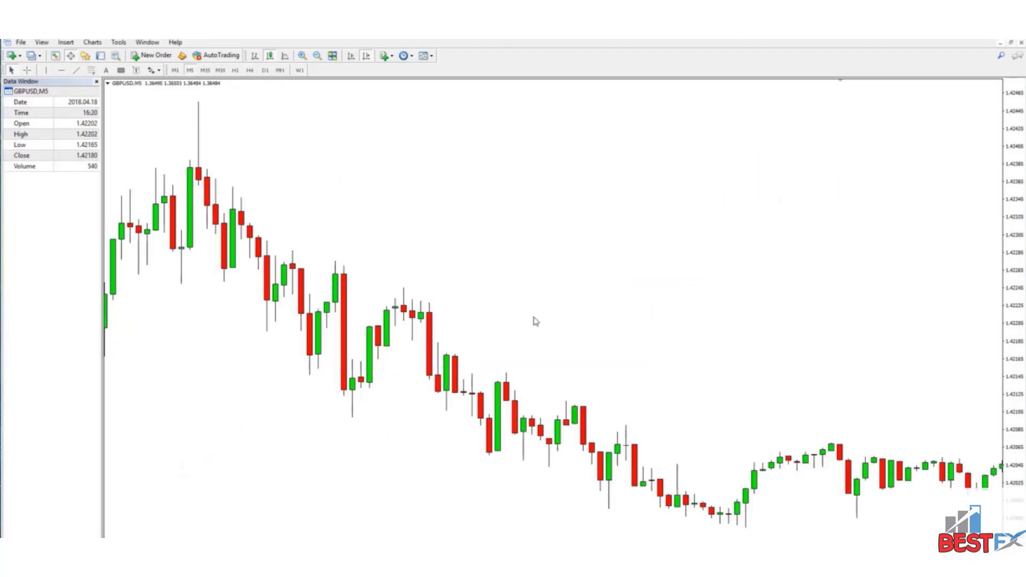
{"action": "key", "text": "Page_Up"}
{"action": "key", "text": "Page_Up"}
{"action": "key", "text": "Page_Up"}
{"action": "key", "text": "Page_Up"}
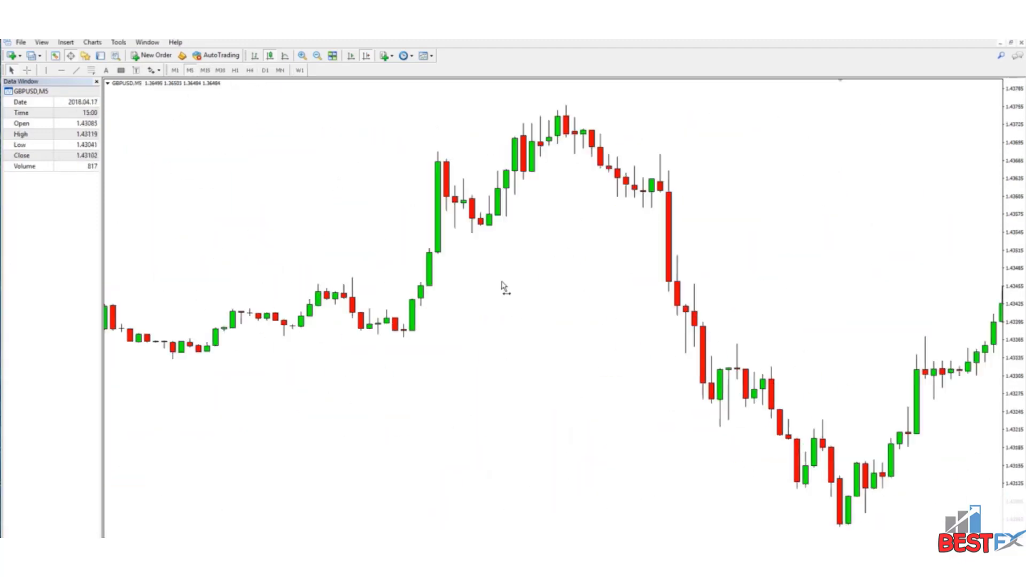
{"action": "key", "text": "Page_Up"}
{"action": "key", "text": "Page_Up"}
{"action": "key", "text": "Page_Up"}
{"action": "key", "text": "Page_Up"}
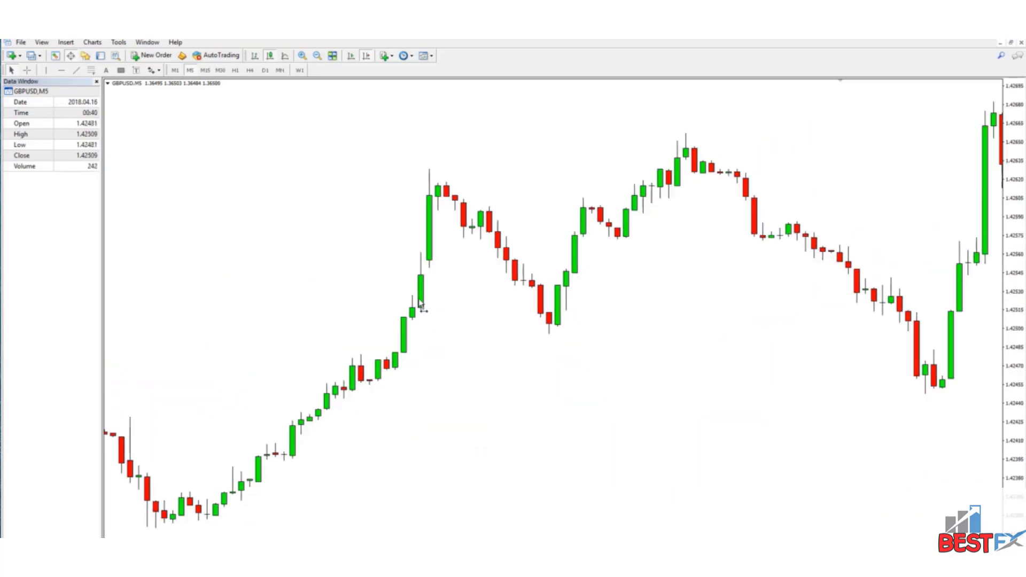
{"action": "key", "text": "Page_Down"}
{"action": "key", "text": "Page_Down"}
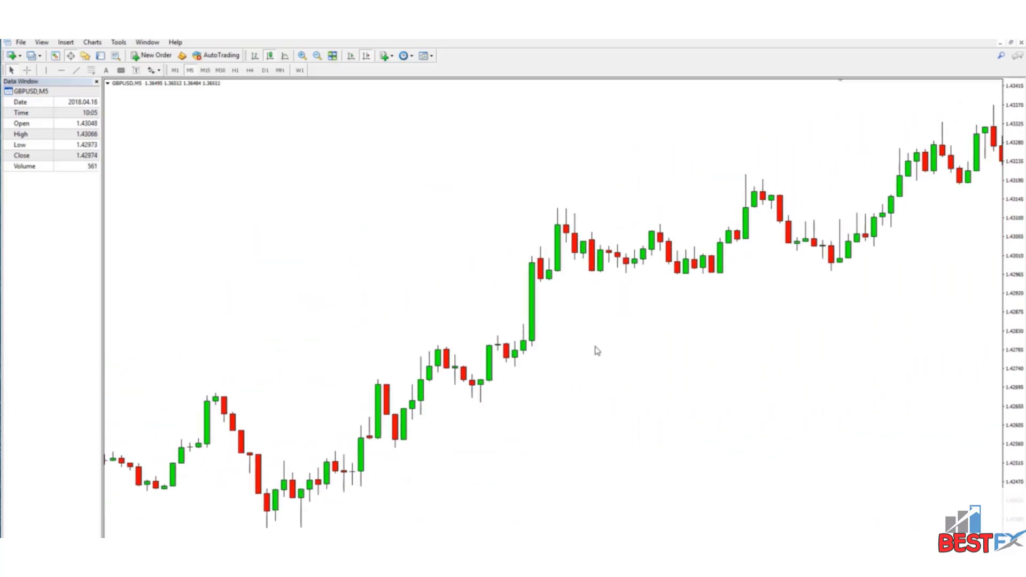
Draw rectangle zones over the former swing high near 1.4268 and the support lows near 1.4297
{"action": "left_click", "coordinate": [121, 70]}
{"action": "left_click_drag", "start_coordinate": [199, 388], "coordinate": [557, 403]}
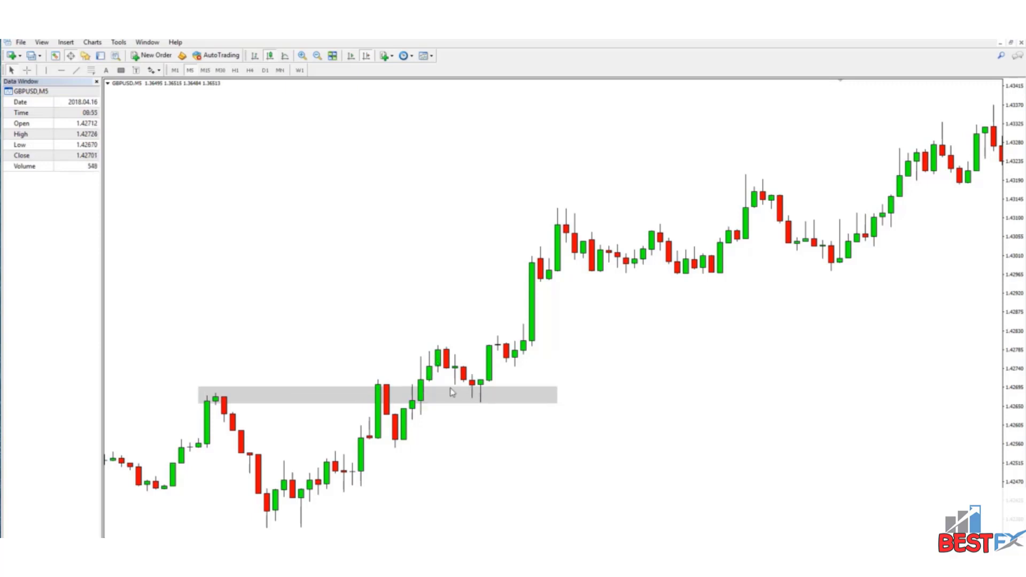
{"action": "left_click", "coordinate": [122, 70]}
{"action": "left_click_drag", "start_coordinate": [552, 266], "coordinate": [924, 283]}
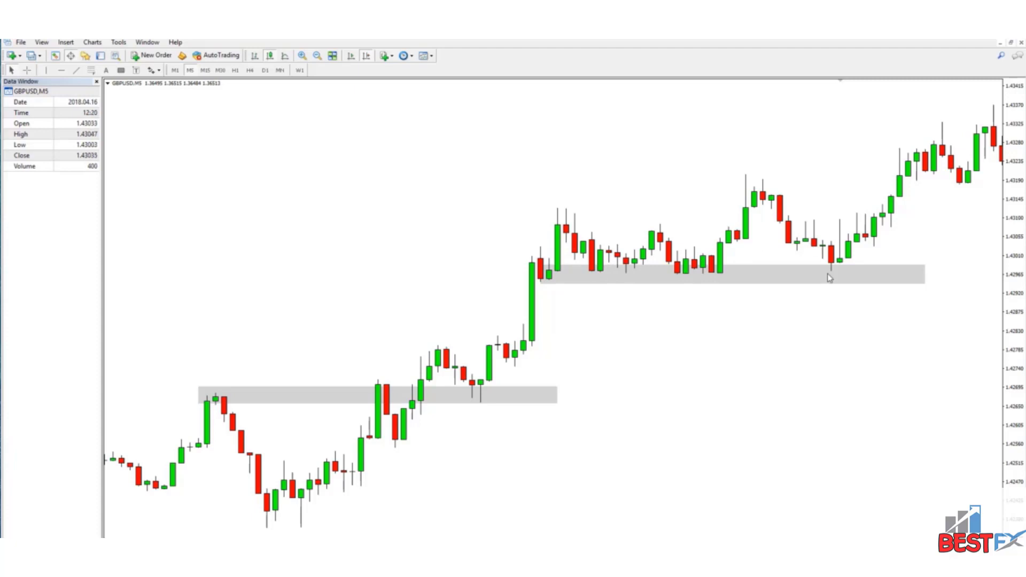
Examine the price action beyond the upper zone and switch the GBPUSD chart to the one-minute timeframe to inspect its swings
{"action": "scroll", "coordinate": [912, 214], "scroll_direction": "down", "scroll_amount": 10}
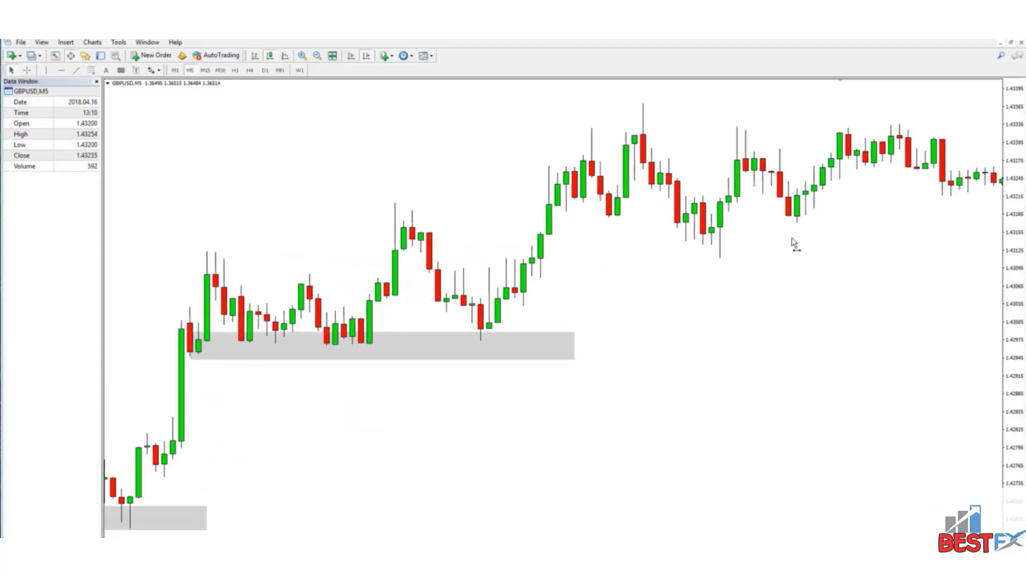
{"action": "left_click", "coordinate": [174, 74]}
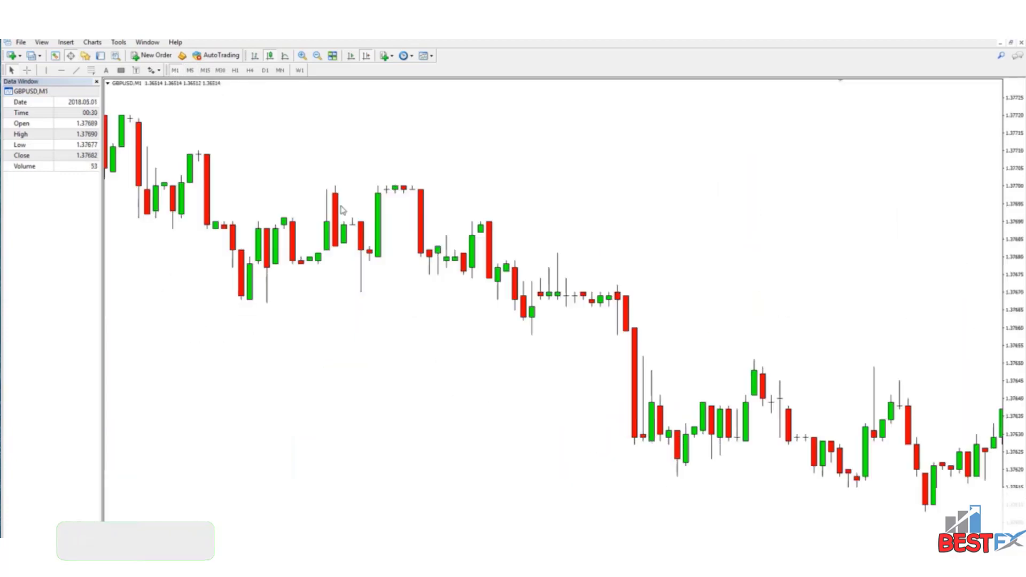
{"action": "scroll", "coordinate": [537, 319], "scroll_direction": "down", "scroll_amount": 4}
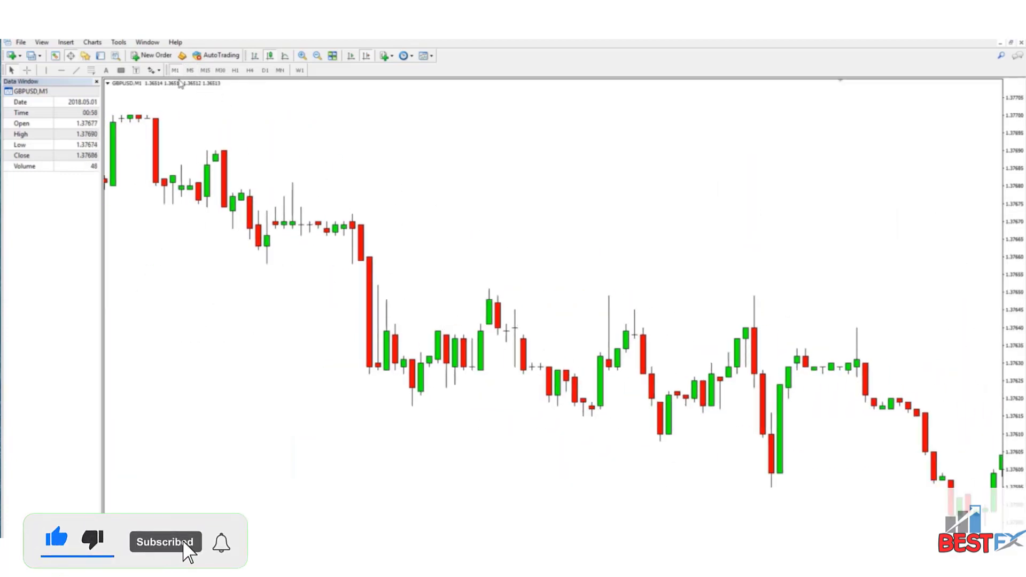
Draw rectangle zones over the swing highs near 1.3764 and the swing lows near 1.3762 on the one-minute GBPUSD chart
{"action": "left_click_drag", "start_coordinate": [369, 303], "coordinate": [907, 335]}
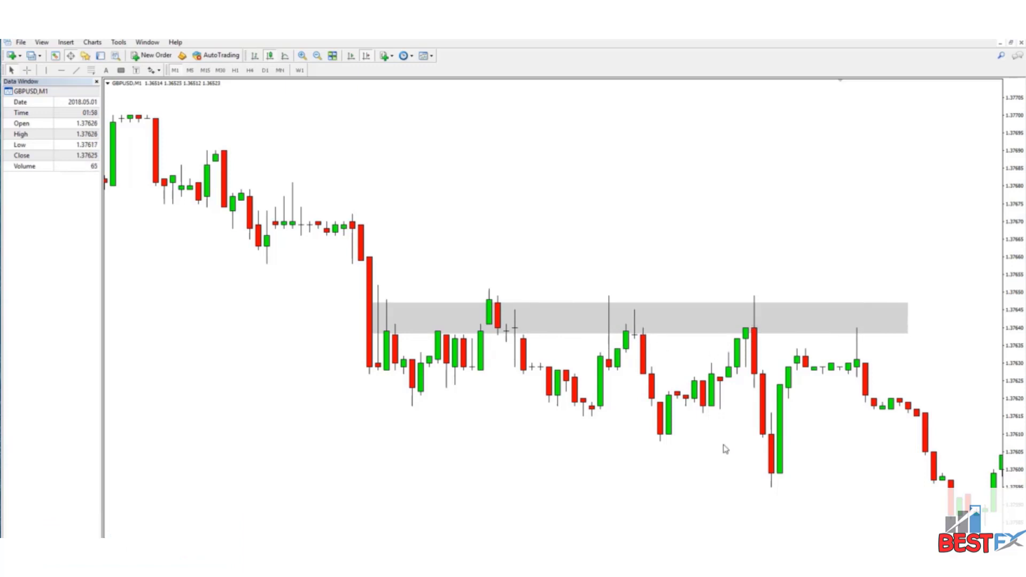
{"action": "left_click", "coordinate": [121, 70]}
{"action": "mouse_move", "coordinate": [394, 395]}
{"action": "left_mouse_down"}
{"action": "mouse_move", "coordinate": [617, 420]}
{"action": "mouse_move", "coordinate": [952, 423]}
{"action": "left_mouse_up"}
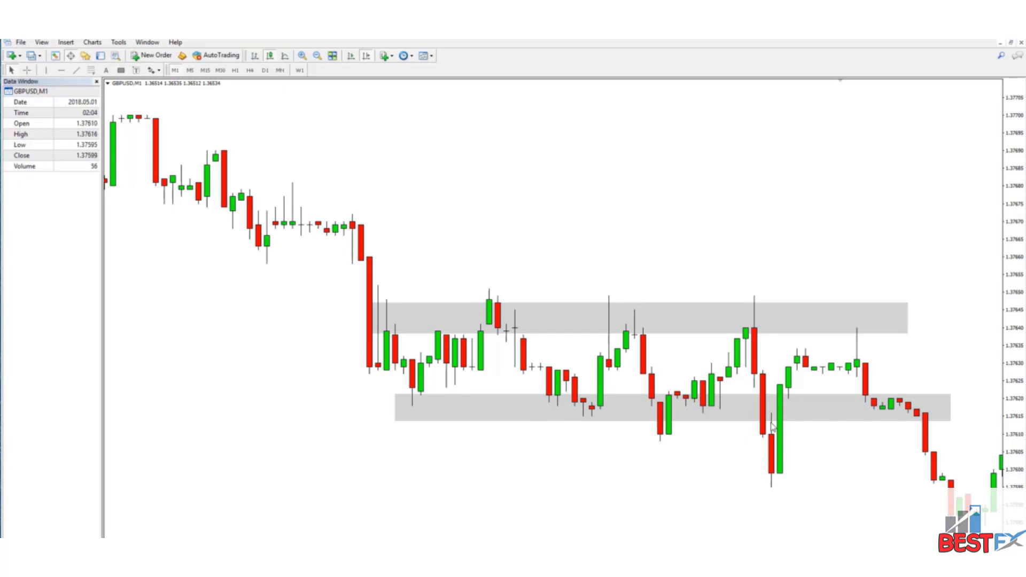
Extend the lower zone past the following swing high and draw a rectangle over the next group of highs near 1.3761
{"action": "scroll", "coordinate": [941, 475], "scroll_direction": "down", "scroll_amount": 10}
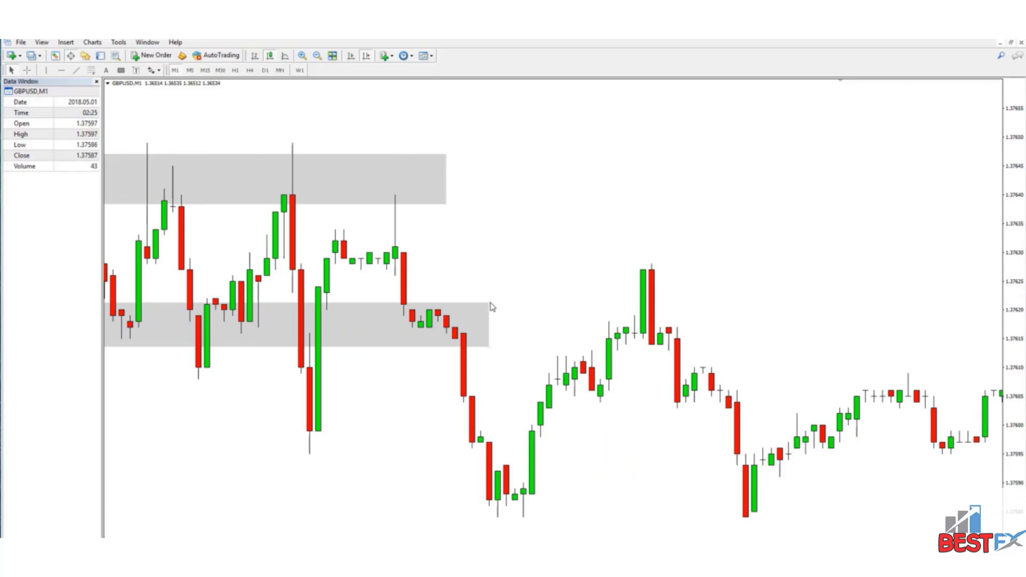
{"action": "left_click_drag", "start_coordinate": [492, 306], "coordinate": [755, 308]}
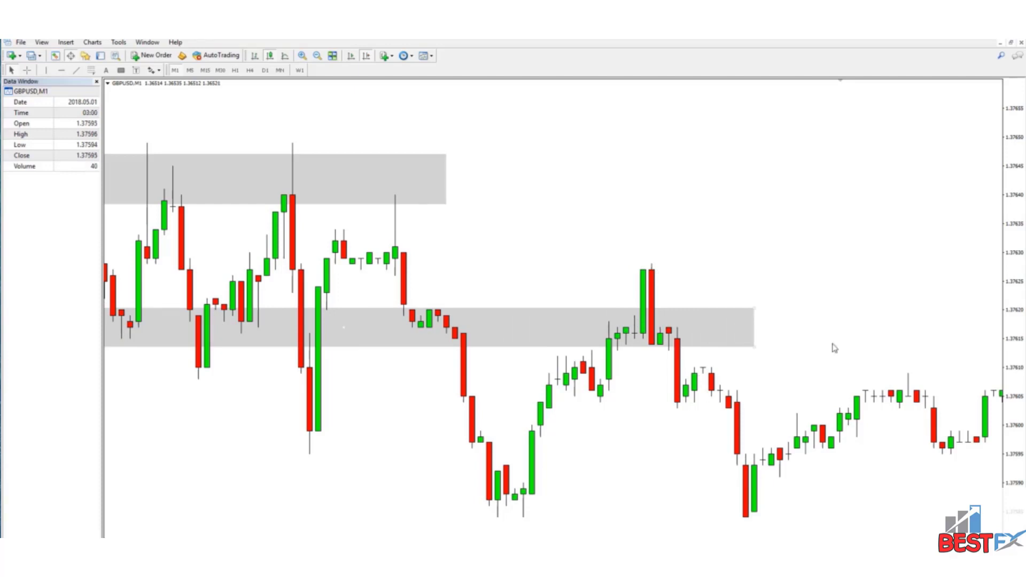
{"action": "scroll", "coordinate": [835, 348], "scroll_direction": "down", "scroll_amount": 15}
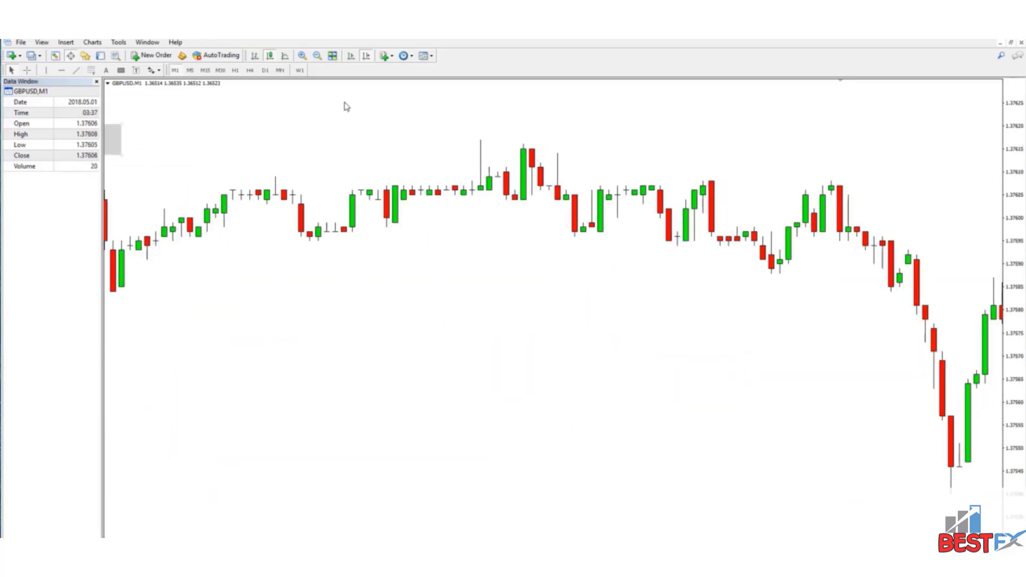
{"action": "left_click", "coordinate": [121, 70]}
{"action": "mouse_move", "coordinate": [224, 141]}
{"action": "left_mouse_down"}
{"action": "mouse_move", "coordinate": [565, 199]}
{"action": "mouse_move", "coordinate": [873, 193]}
{"action": "left_mouse_up"}
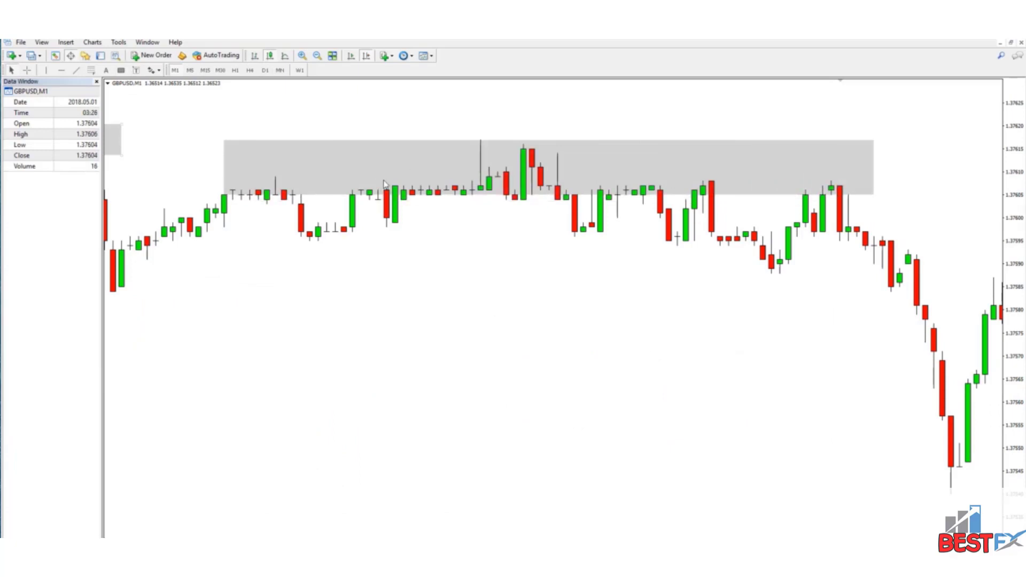
{"action": "scroll", "coordinate": [309, 148], "scroll_direction": "up", "scroll_amount": 15}
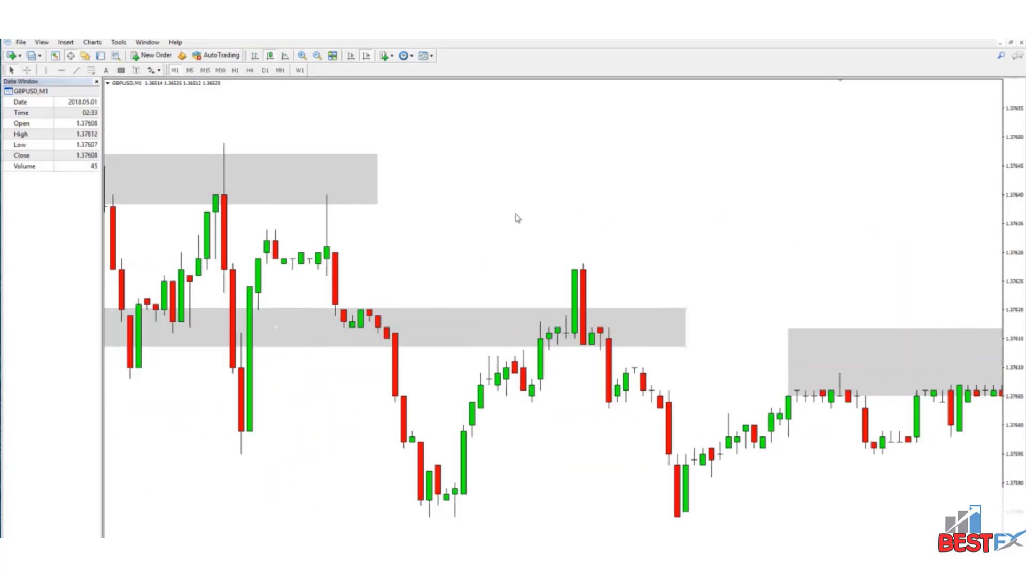
{"action": "scroll", "coordinate": [368, 160], "scroll_direction": "up", "scroll_amount": 3}
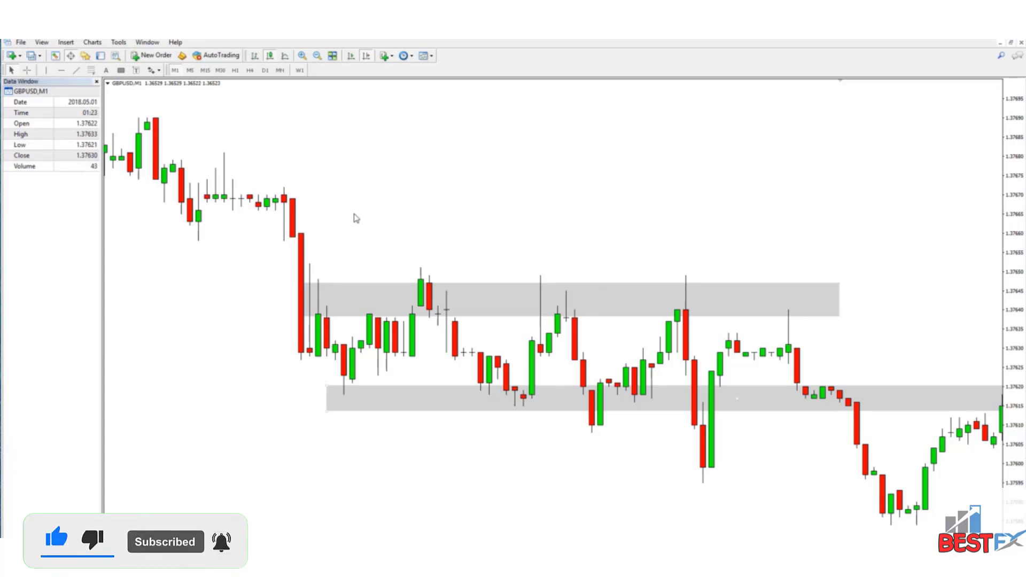
Switch the GBPUSD chart to the daily timeframe and draw a rising trendline beneath the March 2018 lows
{"action": "left_click", "coordinate": [265, 70]}
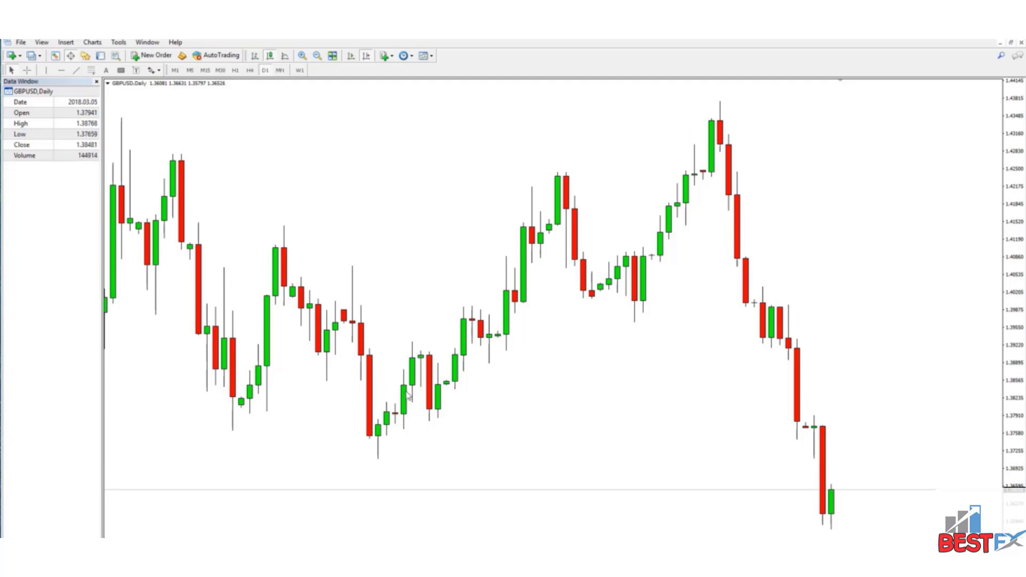
{"action": "left_click", "coordinate": [76, 70]}
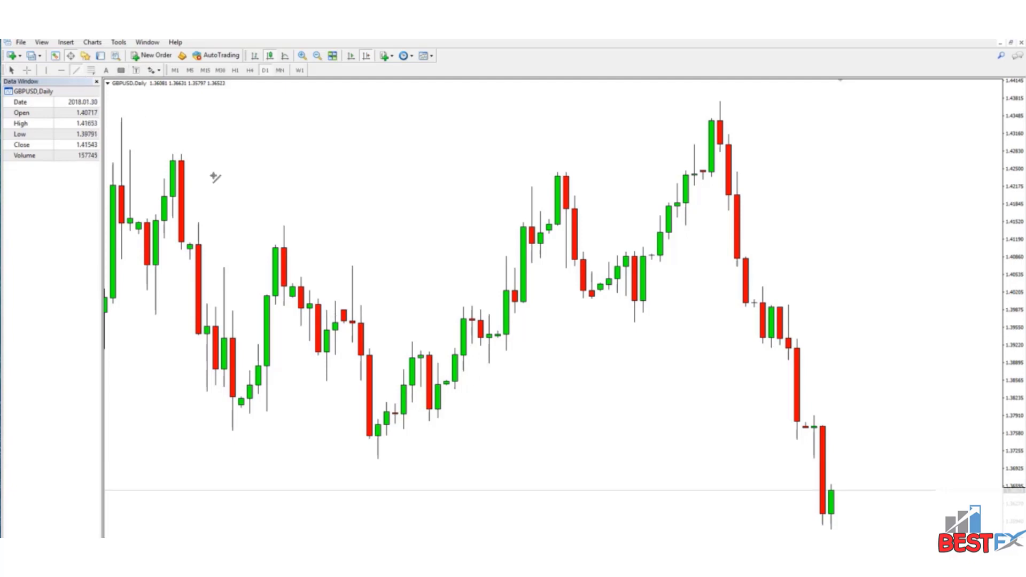
{"action": "left_click_drag", "start_coordinate": [413, 446], "coordinate": [575, 283]}
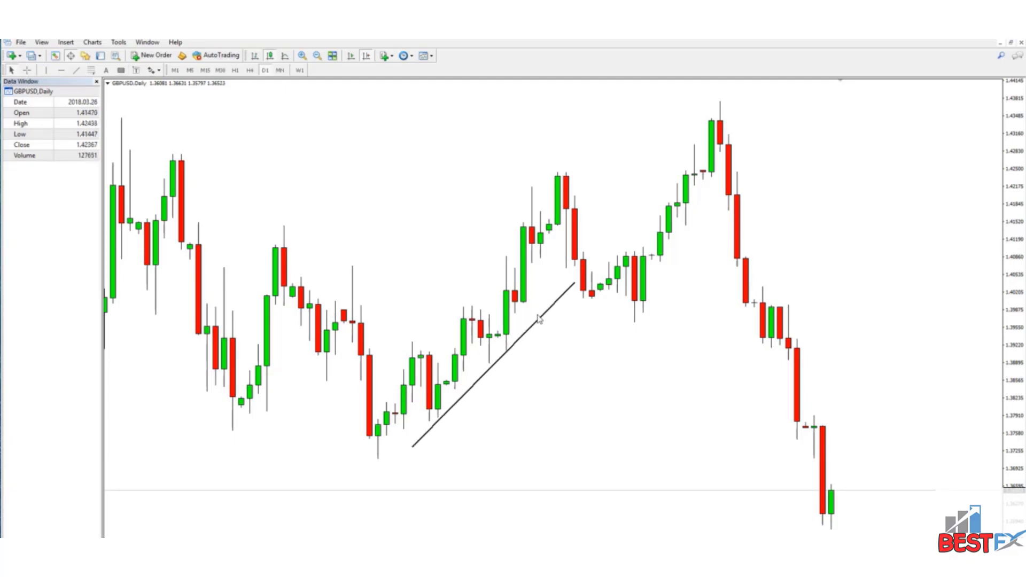
Draw flat trendlines at the early-March swing high near 1.3906 and the pullback low near 1.3802
{"action": "left_click", "coordinate": [77, 70]}
{"action": "mouse_move", "coordinate": [413, 355]}
{"action": "left_mouse_down"}
{"action": "mouse_move", "coordinate": [476, 355]}
{"action": "mouse_move", "coordinate": [388, 357]}
{"action": "left_mouse_up"}
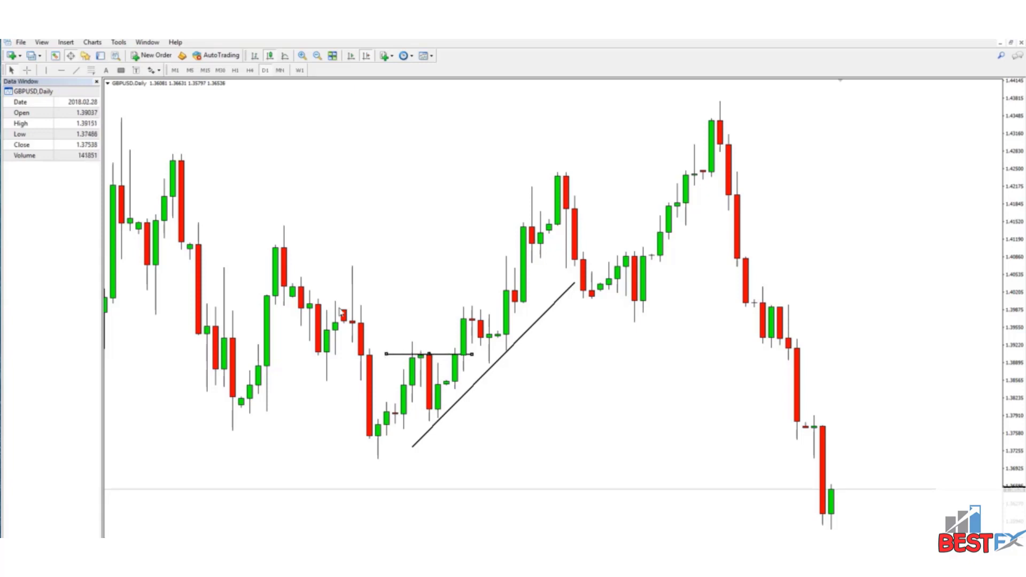
{"action": "left_click", "coordinate": [77, 71]}
{"action": "left_click_drag", "start_coordinate": [432, 410], "coordinate": [523, 410]}
Draw flat trendlines at the mid-March pullback low near 1.3936 and the swing high near 1.3973
{"action": "left_click", "coordinate": [76, 70]}
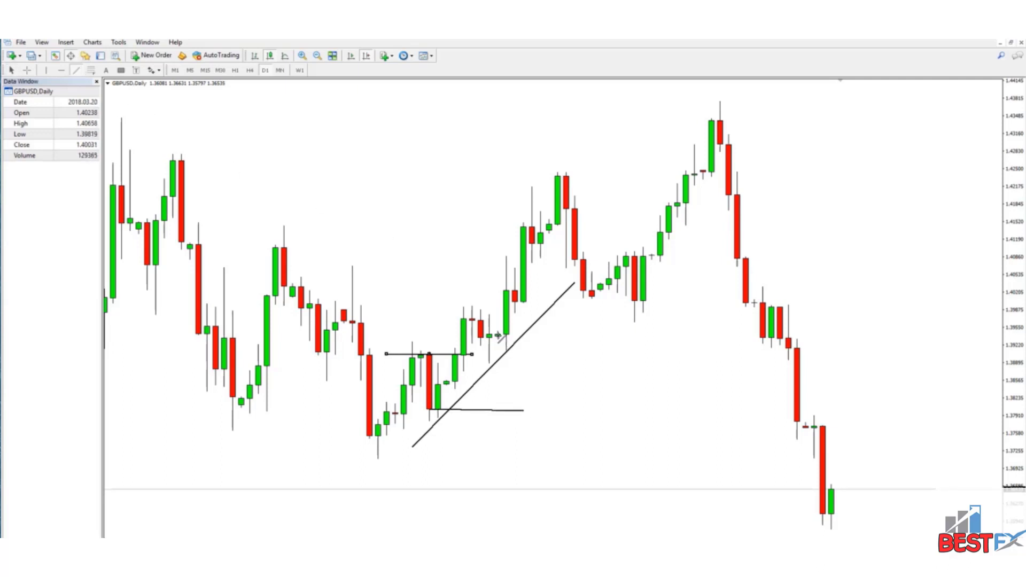
{"action": "left_click_drag", "start_coordinate": [483, 339], "coordinate": [592, 337]}
{"action": "left_click", "coordinate": [77, 70]}
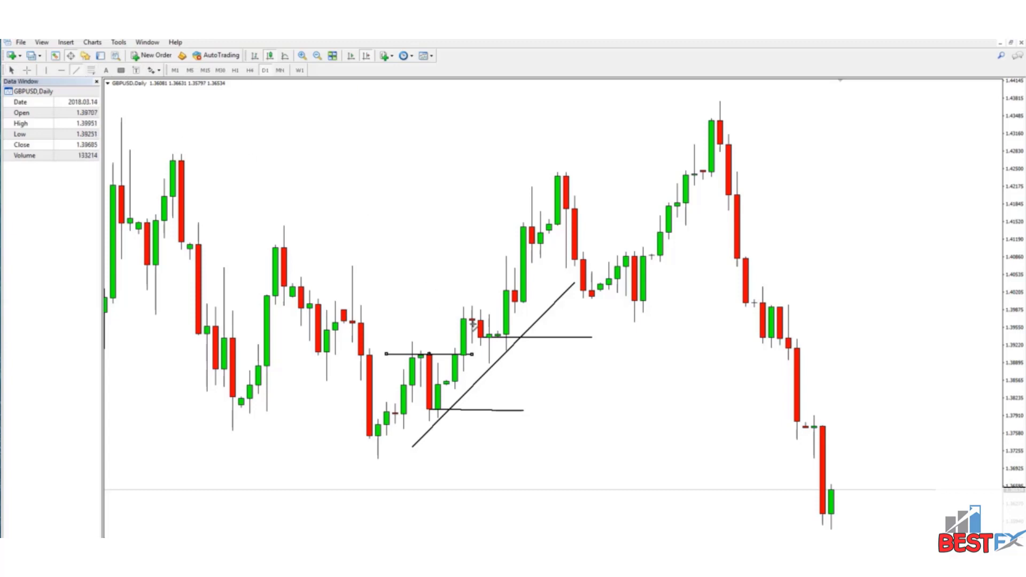
{"action": "left_click_drag", "start_coordinate": [485, 319], "coordinate": [575, 317]}
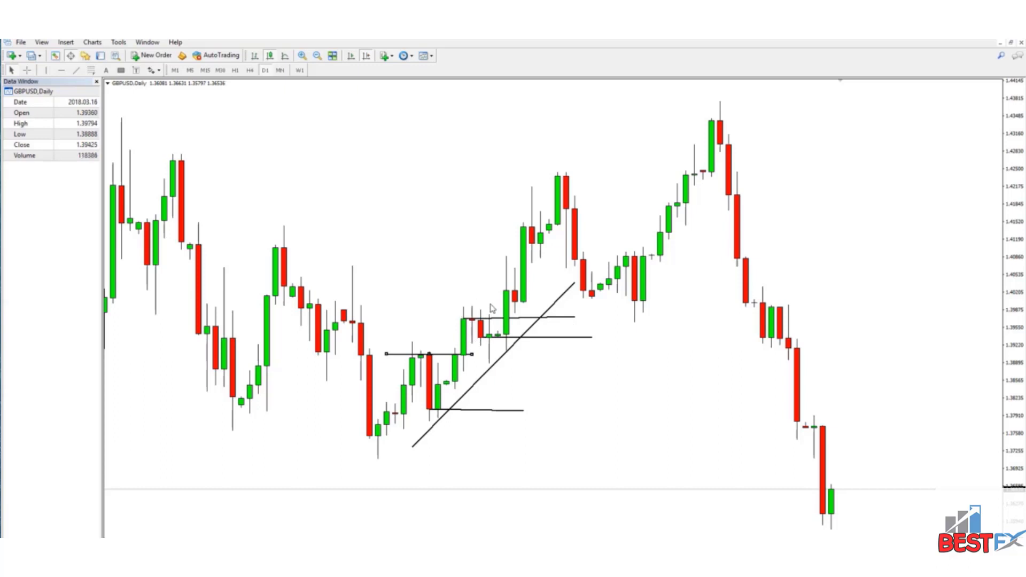
Switch the GBPUSD chart to the one-hour timeframe and go back to the trendlines drawn around the March 2018 swings
{"action": "left_click", "coordinate": [235, 71]}
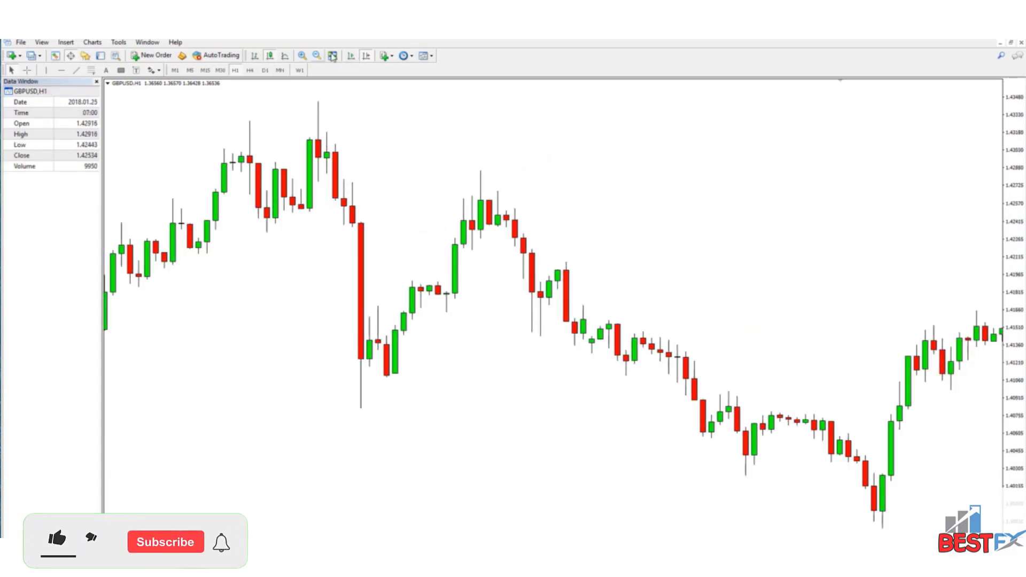
{"action": "left_click", "coordinate": [350, 56]}
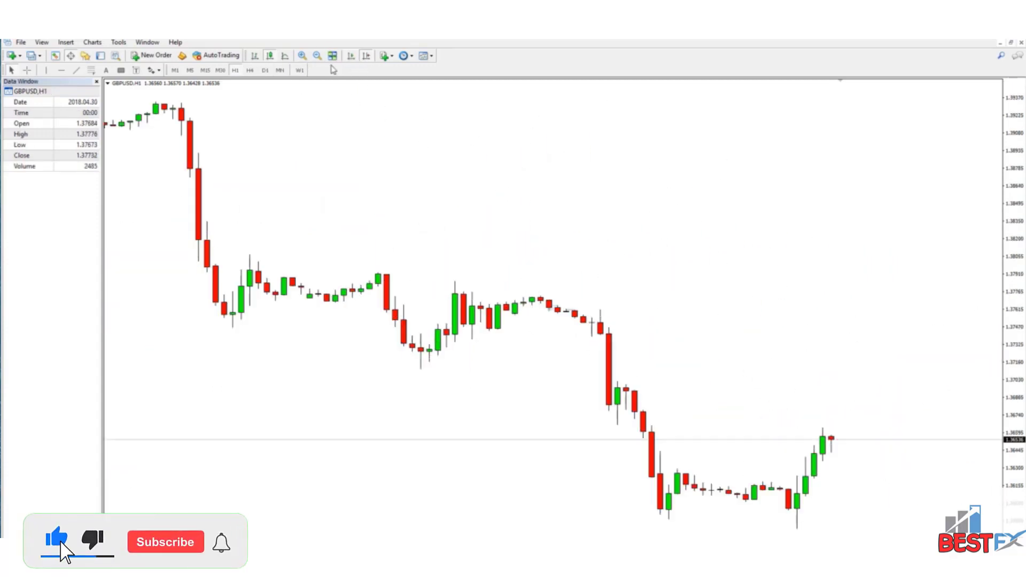
{"action": "left_click", "coordinate": [316, 57]}
{"action": "scroll", "coordinate": [304, 147], "scroll_direction": "up", "scroll_amount": 10}
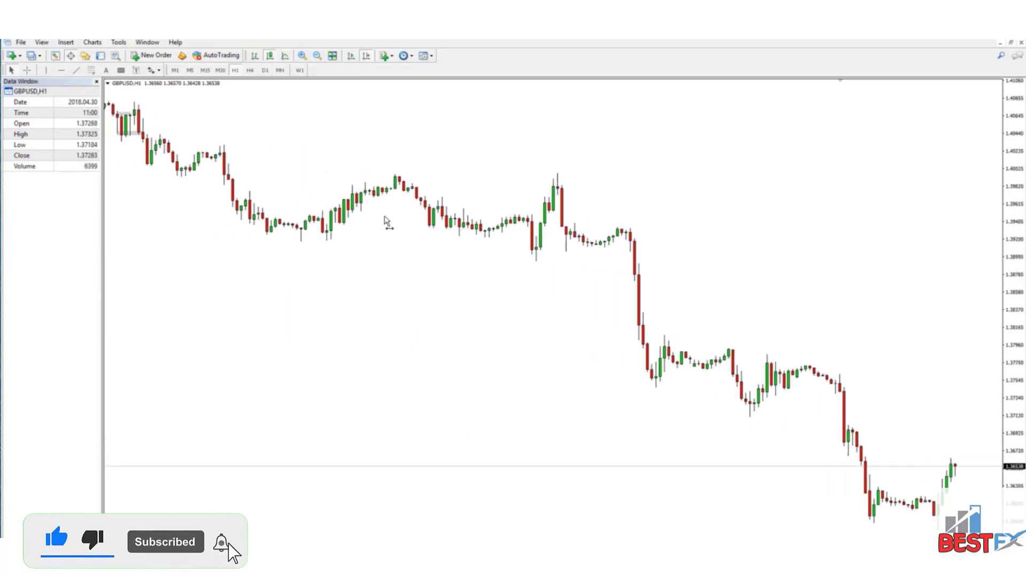
{"action": "left_click", "coordinate": [317, 55]}
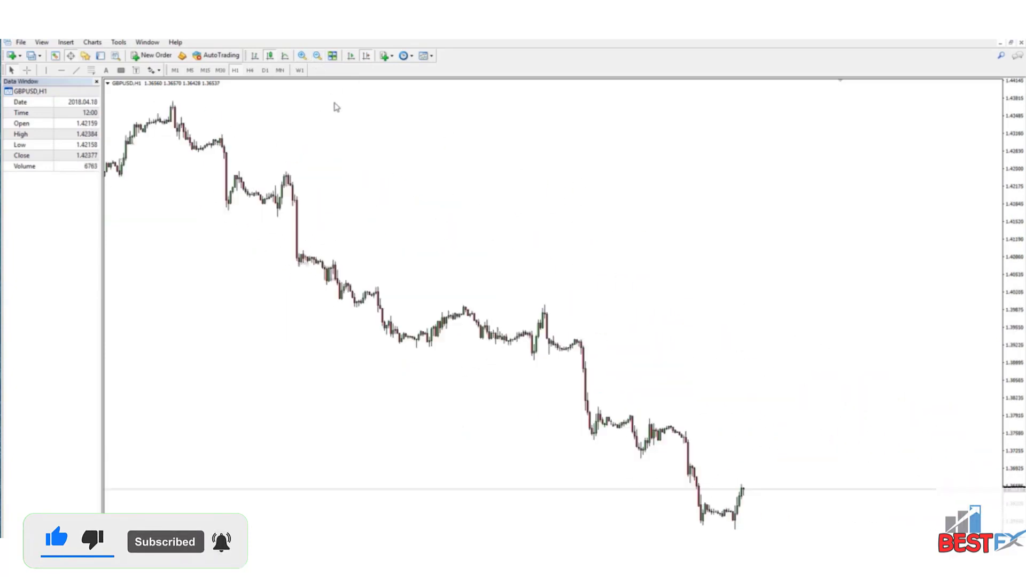
{"action": "scroll", "coordinate": [601, 322], "scroll_direction": "up", "scroll_amount": 10}
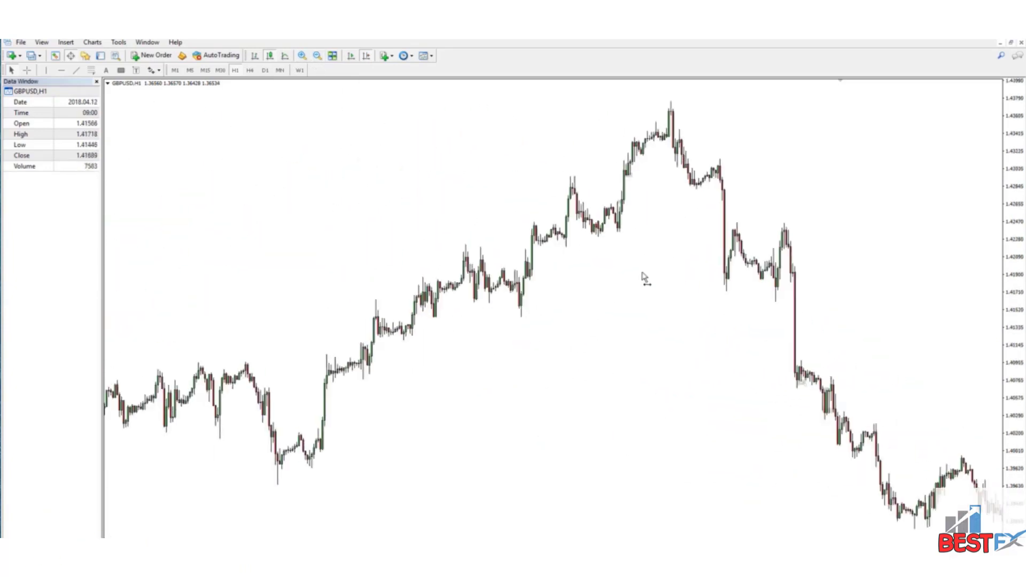
{"action": "scroll", "coordinate": [677, 219], "scroll_direction": "up", "scroll_amount": 15}
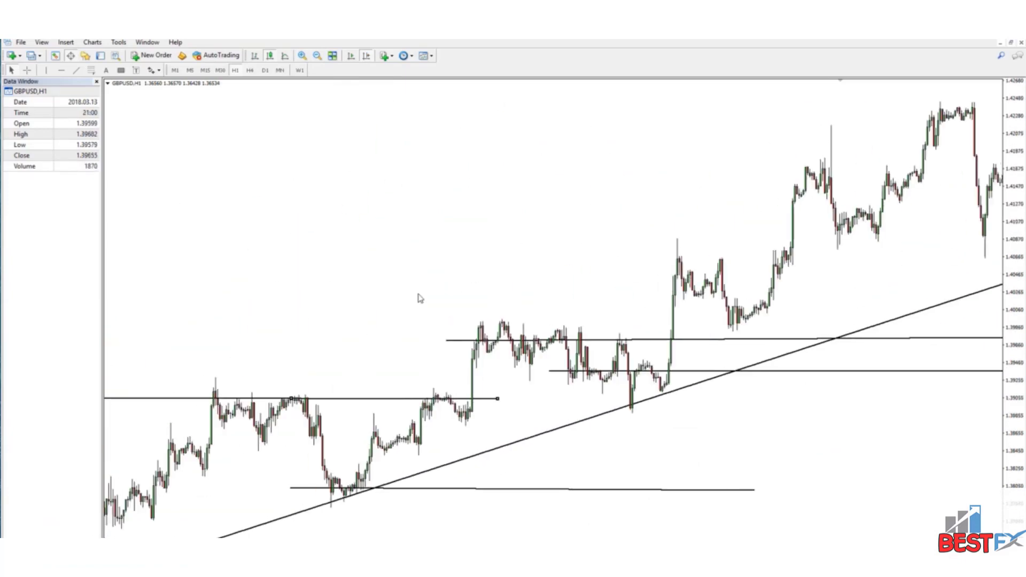
{"action": "left_click", "coordinate": [302, 56]}
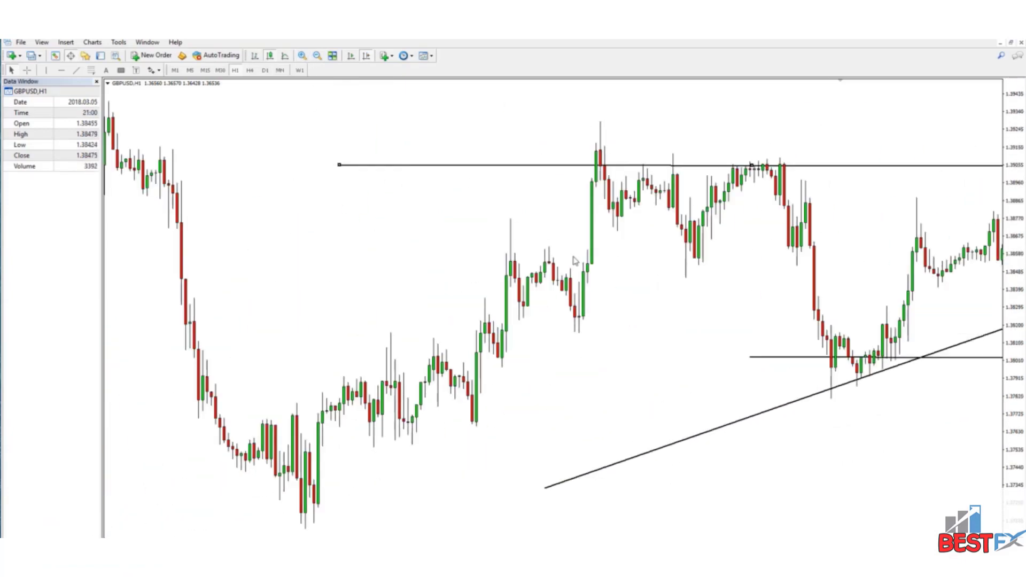
{"action": "scroll", "coordinate": [506, 257], "scroll_direction": "down", "scroll_amount": 5}
{"action": "left_click_drag", "start_coordinate": [780, 350], "coordinate": [688, 354]}
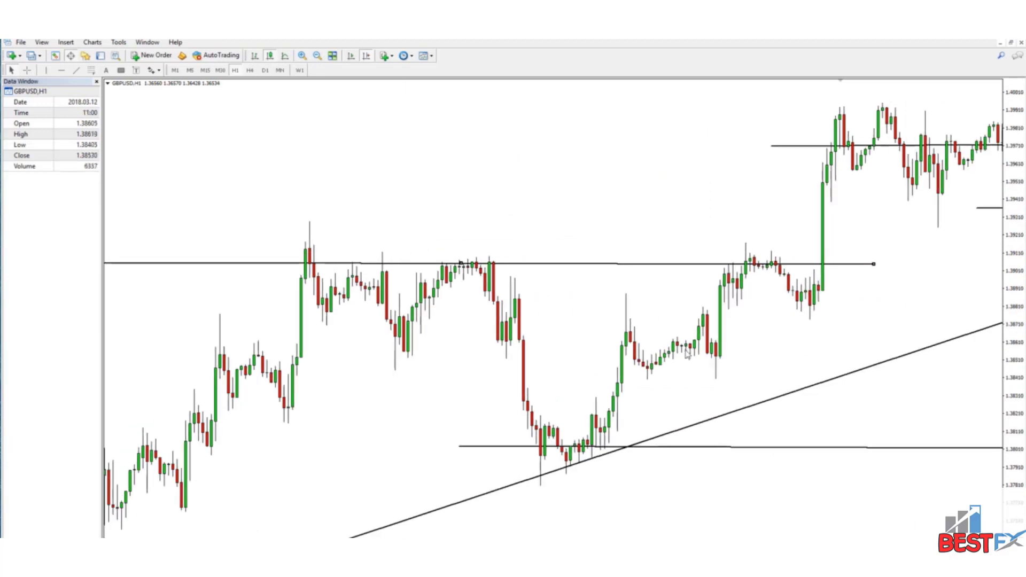
{"action": "scroll", "coordinate": [633, 447], "scroll_direction": "down", "scroll_amount": 3}
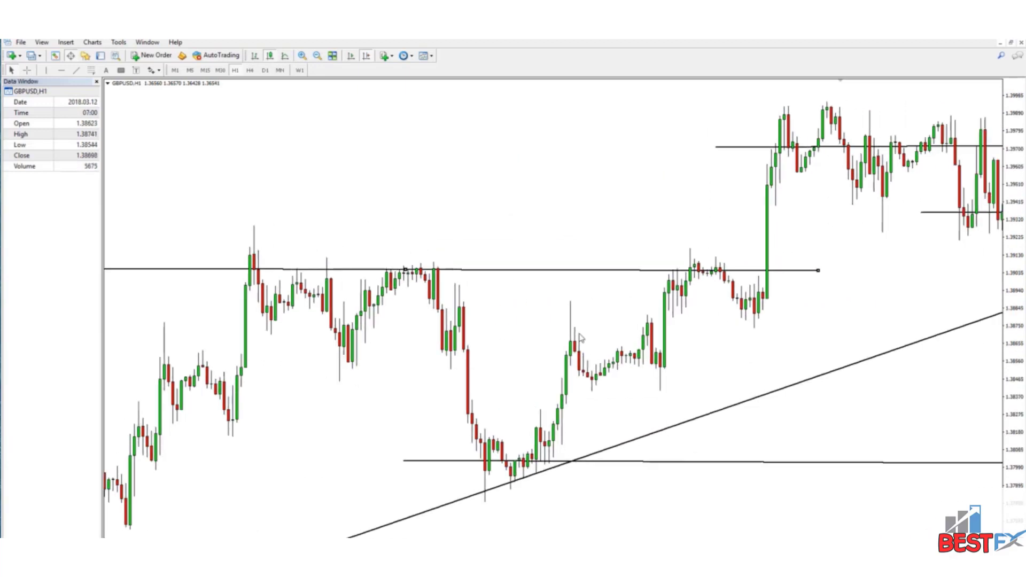
Draw three rectangle zones on the rising leg below the 1.3906 line, near 1.3844, 1.3870 and 1.3884
{"action": "left_click", "coordinate": [120, 70]}
{"action": "left_click_drag", "start_coordinate": [549, 376], "coordinate": [754, 391]}
{"action": "left_click", "coordinate": [121, 71]}
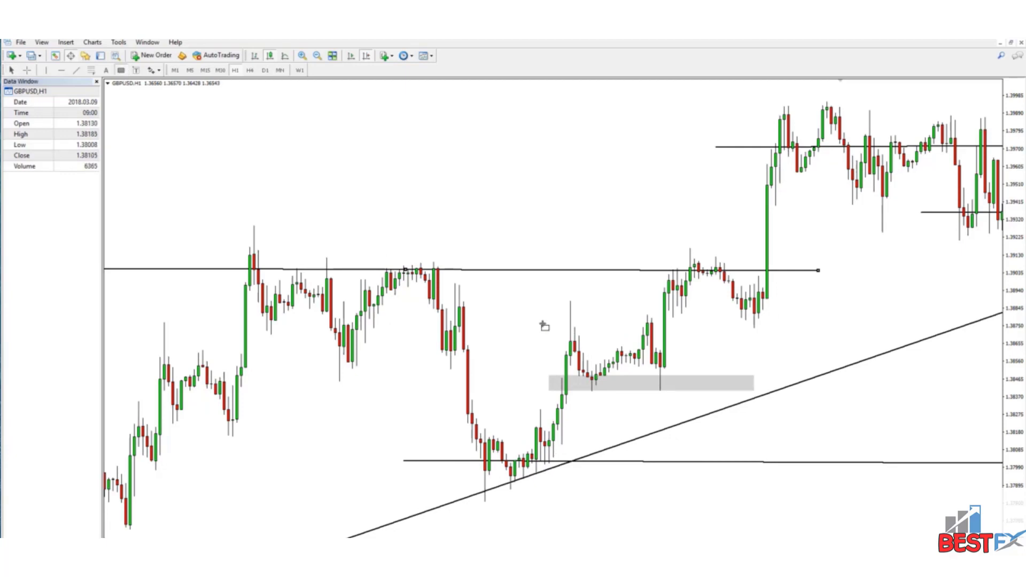
{"action": "left_click_drag", "start_coordinate": [553, 329], "coordinate": [835, 341]}
{"action": "left_click", "coordinate": [121, 70]}
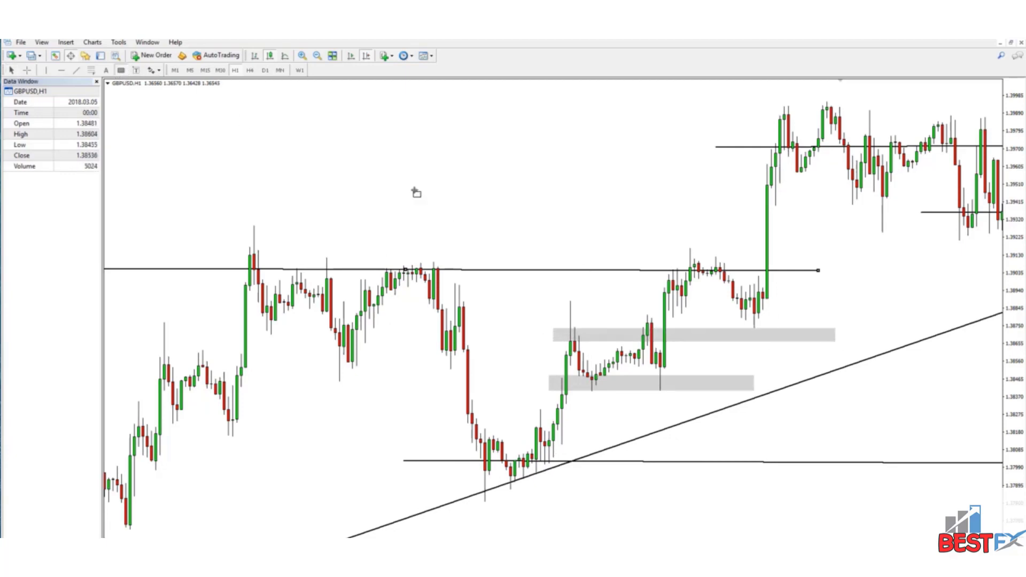
{"action": "left_click_drag", "start_coordinate": [670, 302], "coordinate": [826, 318]}
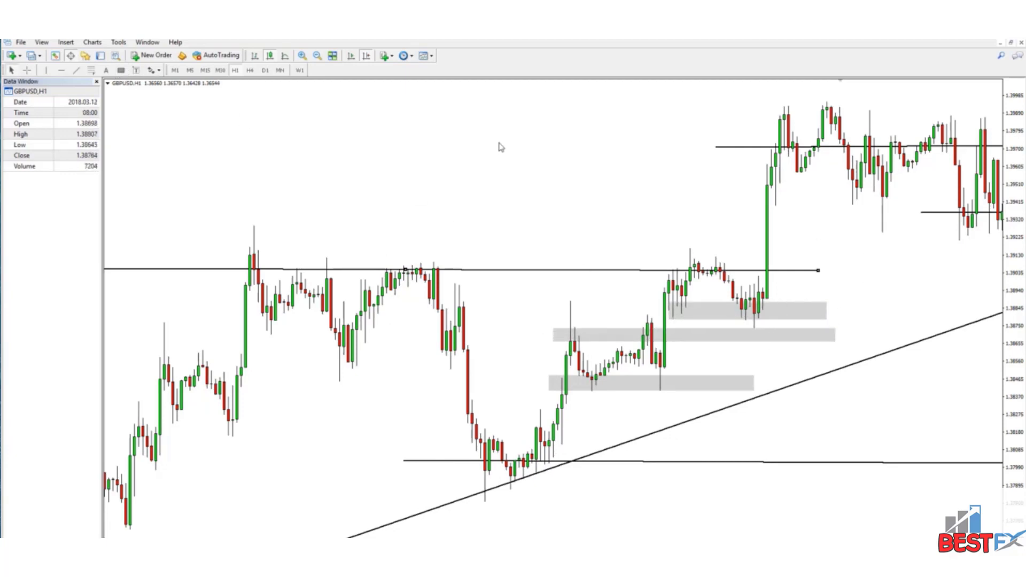
Draw a wide rectangle over the mid-March highs, from about 1.3995 down to the 1.3973 line
{"action": "mouse_move", "coordinate": [820, 216]}
{"action": "left_mouse_down"}
{"action": "mouse_move", "coordinate": [643, 227]}
{"action": "mouse_move", "coordinate": [592, 265]}
{"action": "left_mouse_up"}
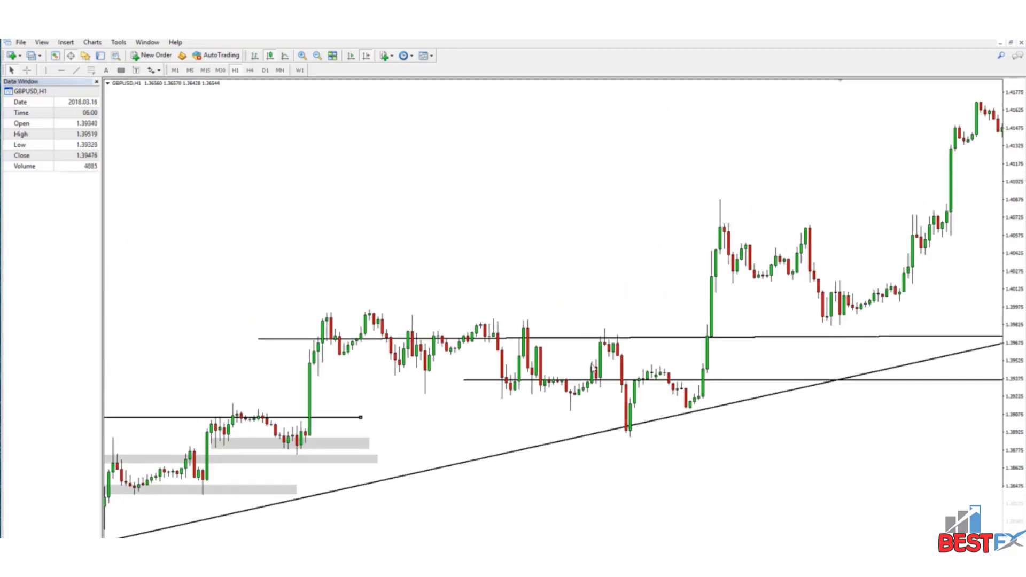
{"action": "left_click", "coordinate": [121, 70]}
{"action": "left_click_drag", "start_coordinate": [310, 310], "coordinate": [699, 338]}
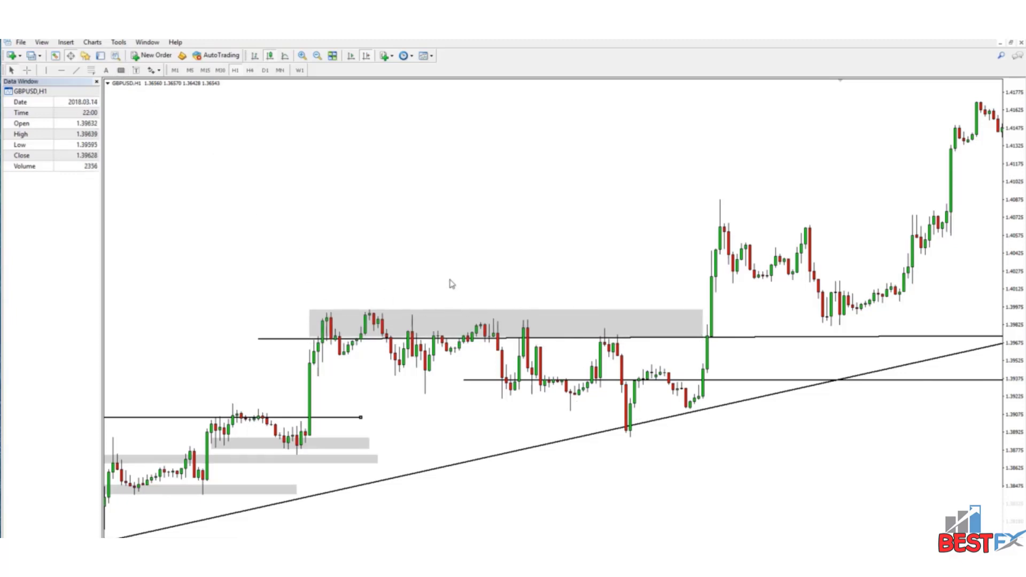
Draw a rectangle zone between about 1.3856 and 1.3870, from the early-March swing high across to the sharp drop
{"action": "scroll", "coordinate": [451, 283], "scroll_direction": "up", "scroll_amount": 10}
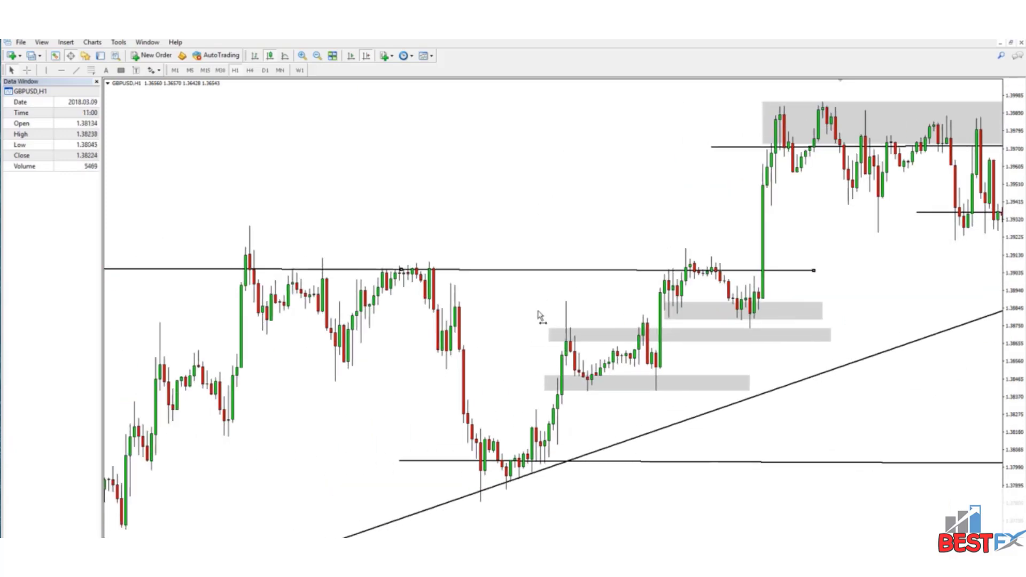
{"action": "scroll", "coordinate": [540, 317], "scroll_direction": "up", "scroll_amount": 12}
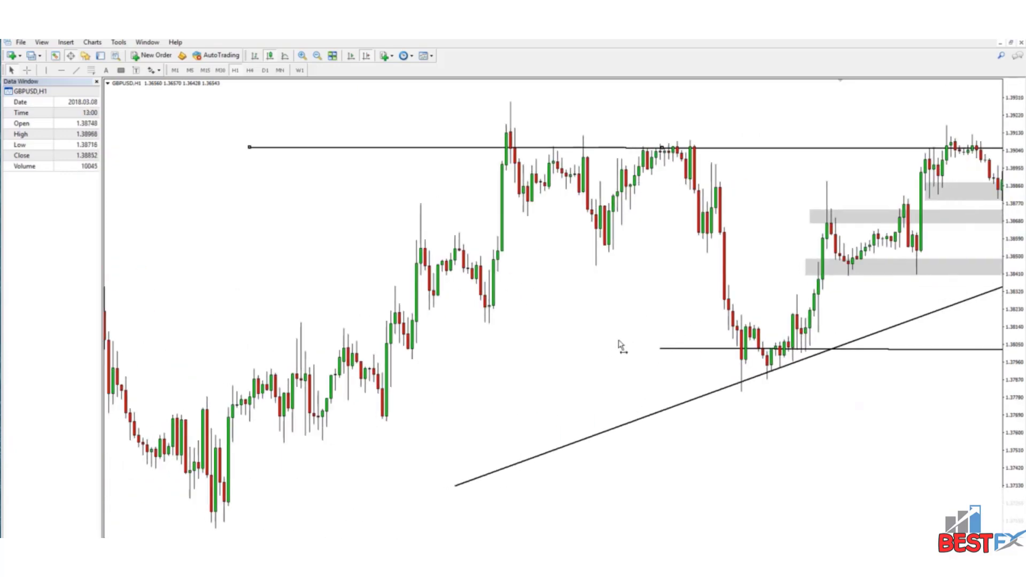
{"action": "scroll", "coordinate": [620, 346], "scroll_direction": "down", "scroll_amount": 2}
{"action": "scroll", "coordinate": [636, 289], "scroll_direction": "down", "scroll_amount": 2}
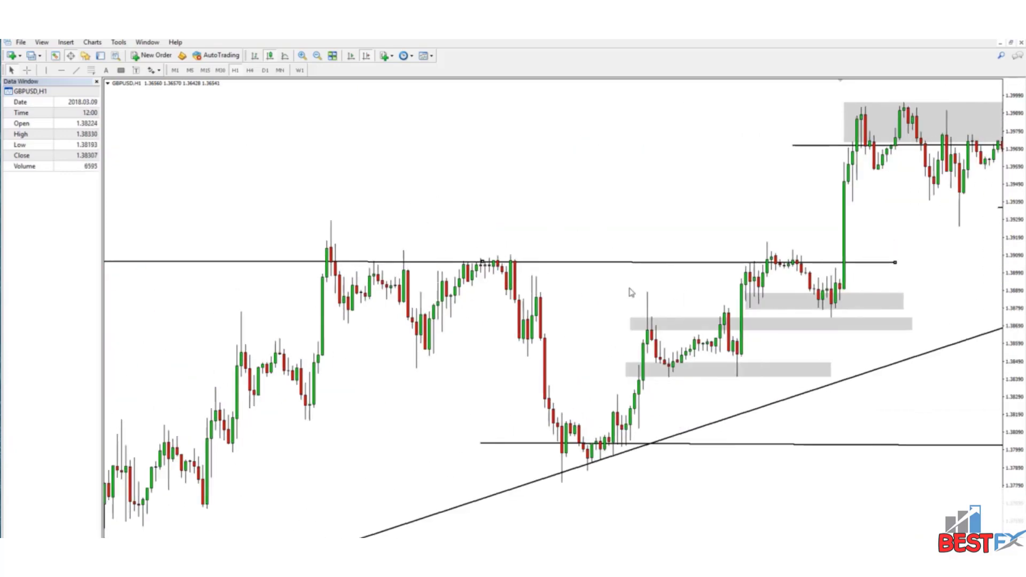
{"action": "left_click", "coordinate": [121, 70]}
{"action": "mouse_move", "coordinate": [228, 324]}
{"action": "left_mouse_down"}
{"action": "mouse_move", "coordinate": [624, 355]}
{"action": "mouse_move", "coordinate": [866, 358]}
{"action": "mouse_move", "coordinate": [548, 349]}
{"action": "left_mouse_up"}
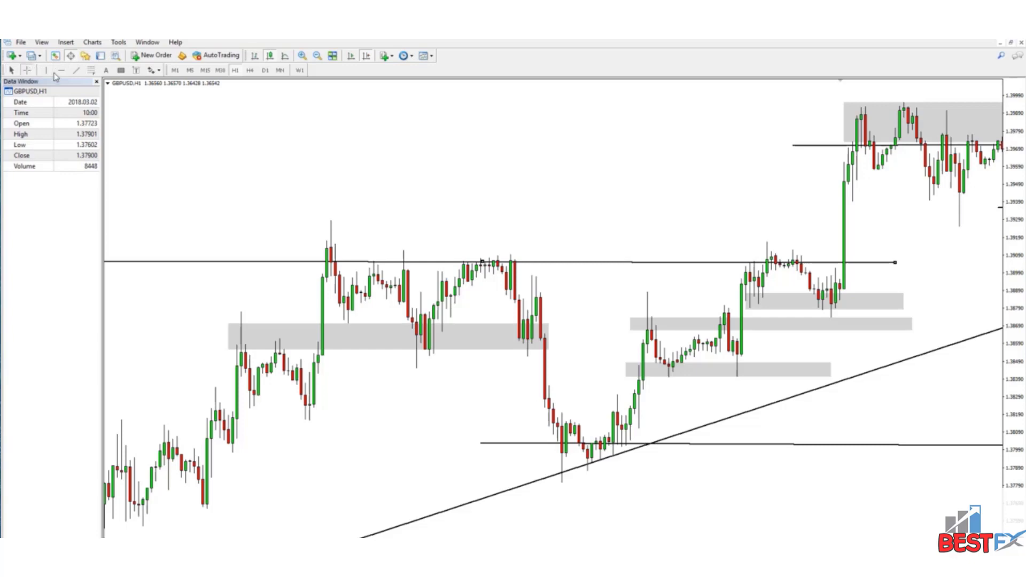
Measure the distance from the zone near 1.3870 down to the zone near 1.3844 with the crosshair
{"action": "left_click", "coordinate": [27, 70]}
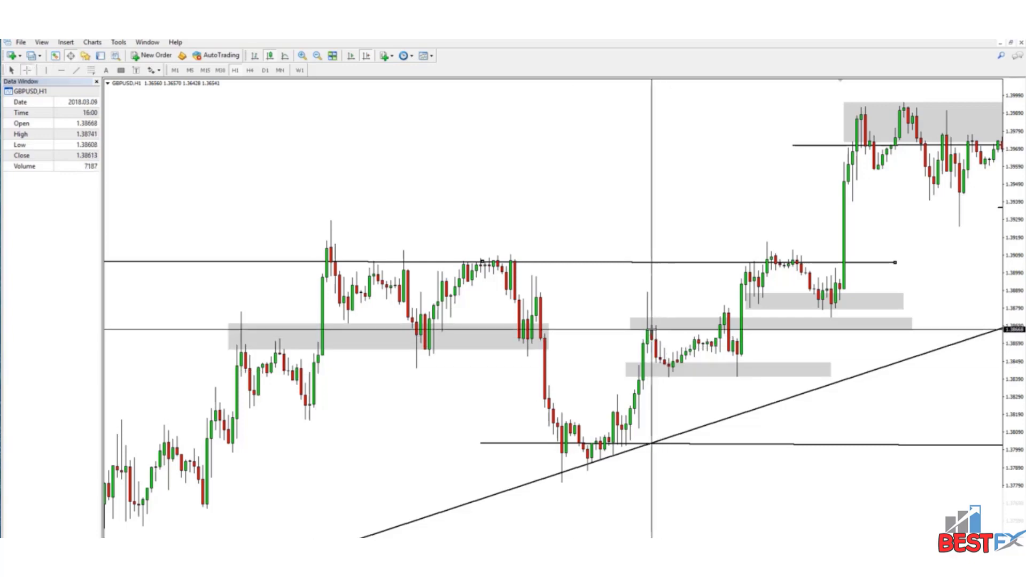
{"action": "left_click_drag", "start_coordinate": [653, 325], "coordinate": [669, 368]}
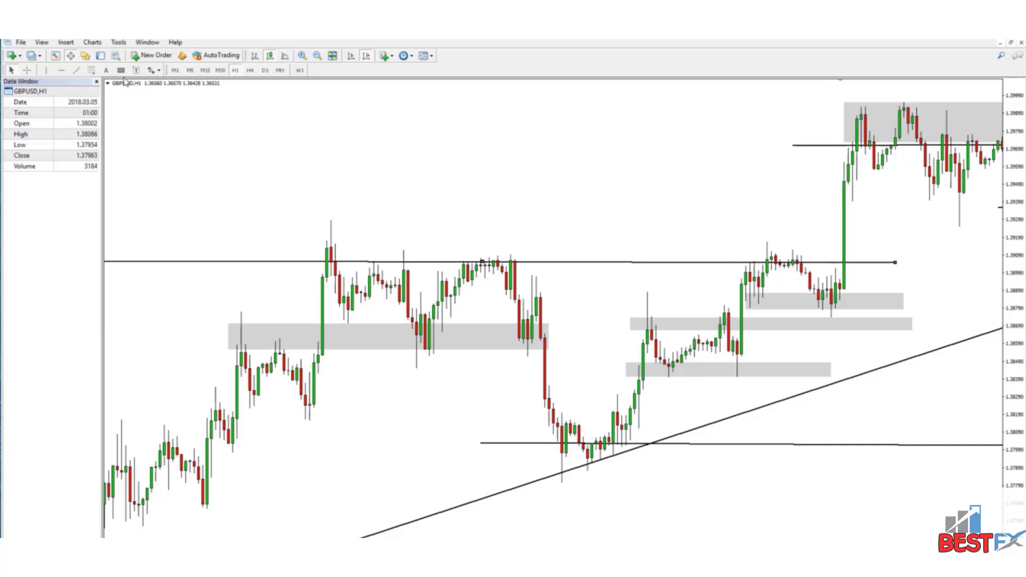
Measure from the zone near 1.3844 up to 1.3870 on the hourly chart, and the swing between the 1.3906 and 1.3803 lines on the daily chart
{"action": "left_click", "coordinate": [27, 70]}
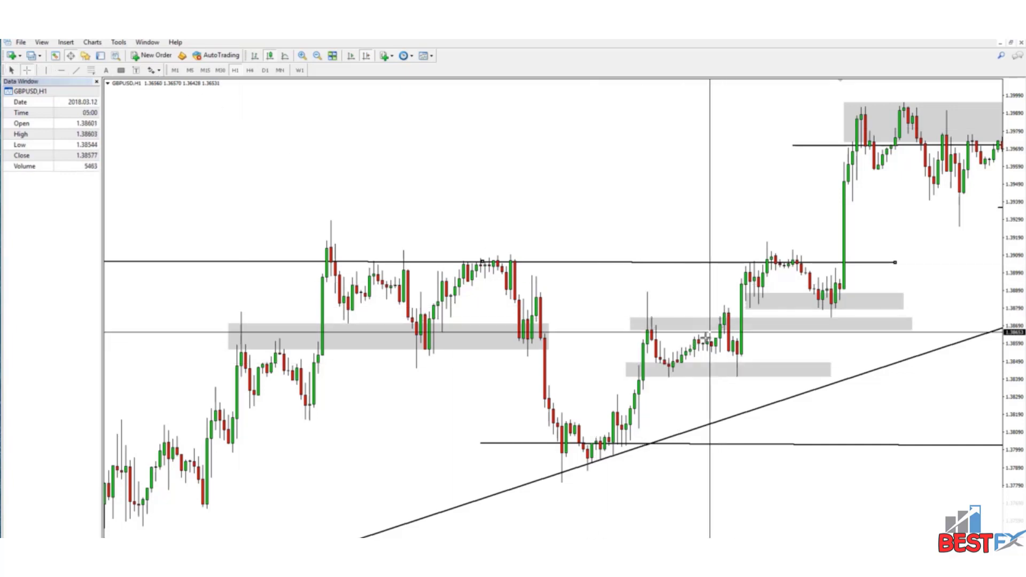
{"action": "left_click_drag", "start_coordinate": [678, 370], "coordinate": [721, 316]}
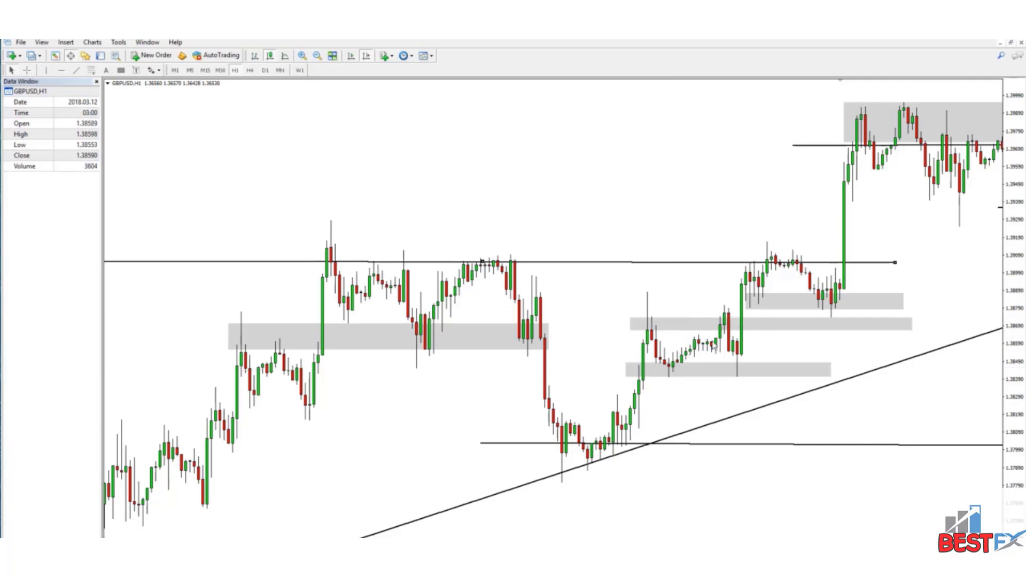
{"action": "left_click", "coordinate": [265, 70]}
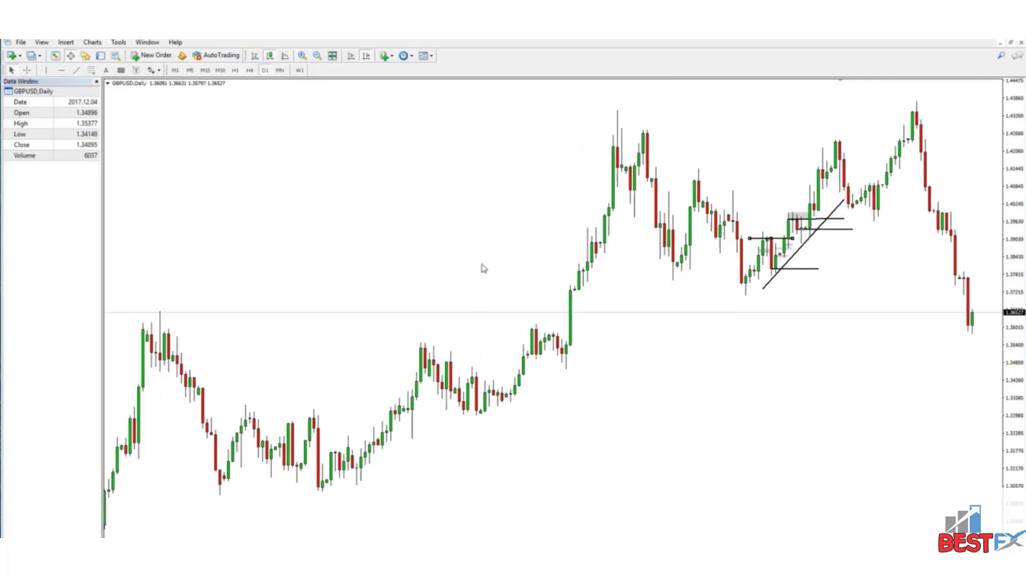
{"action": "left_click", "coordinate": [27, 70]}
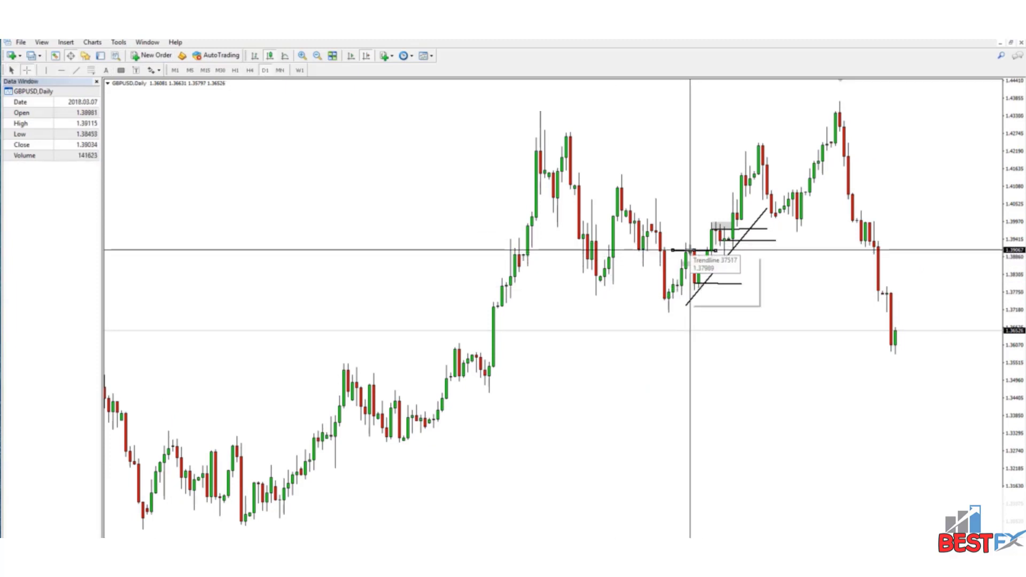
{"action": "left_click_drag", "start_coordinate": [690, 249], "coordinate": [698, 284]}
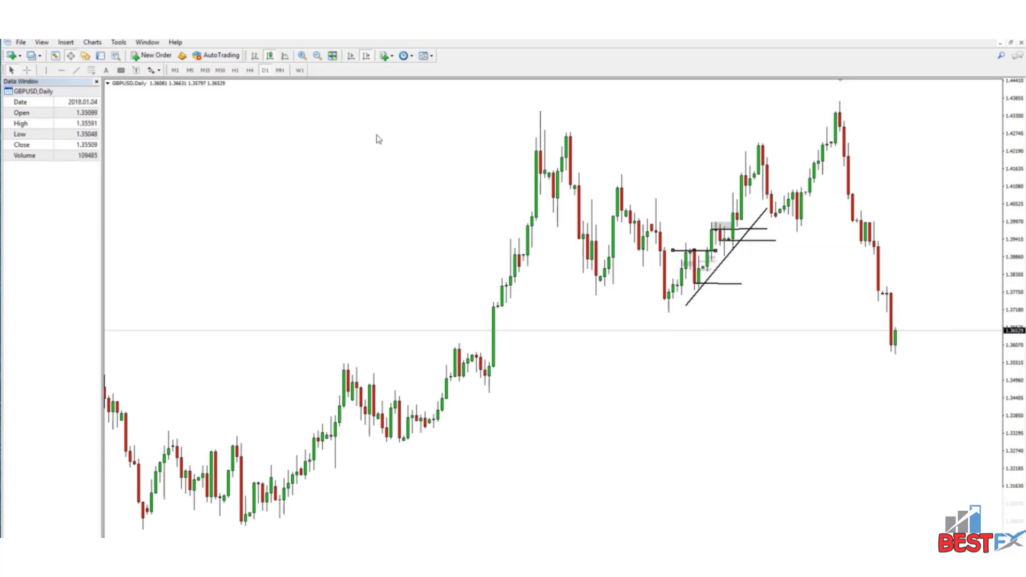
{"action": "left_click", "coordinate": [27, 70]}
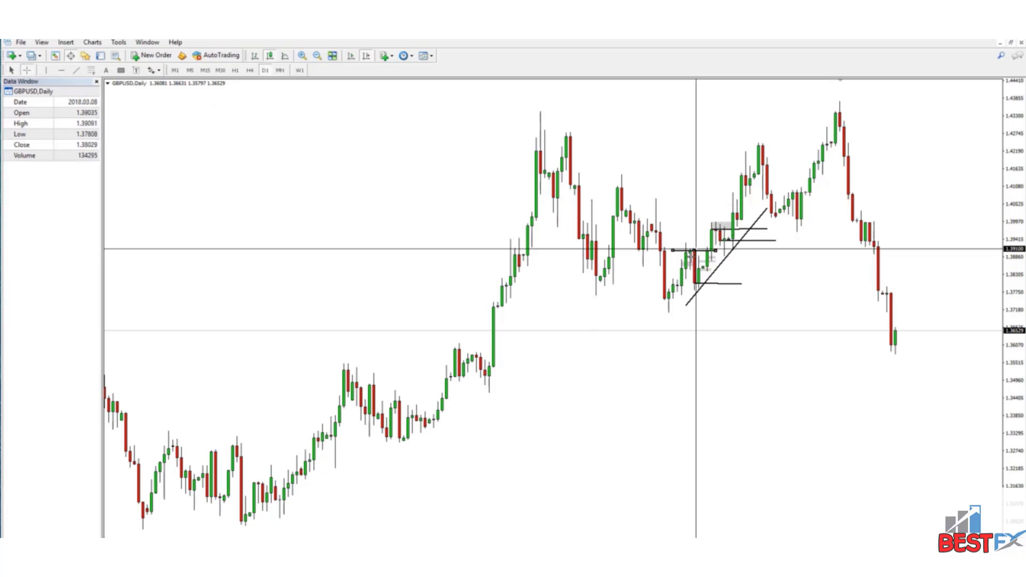
{"action": "left_click_drag", "start_coordinate": [701, 280], "coordinate": [705, 251]}
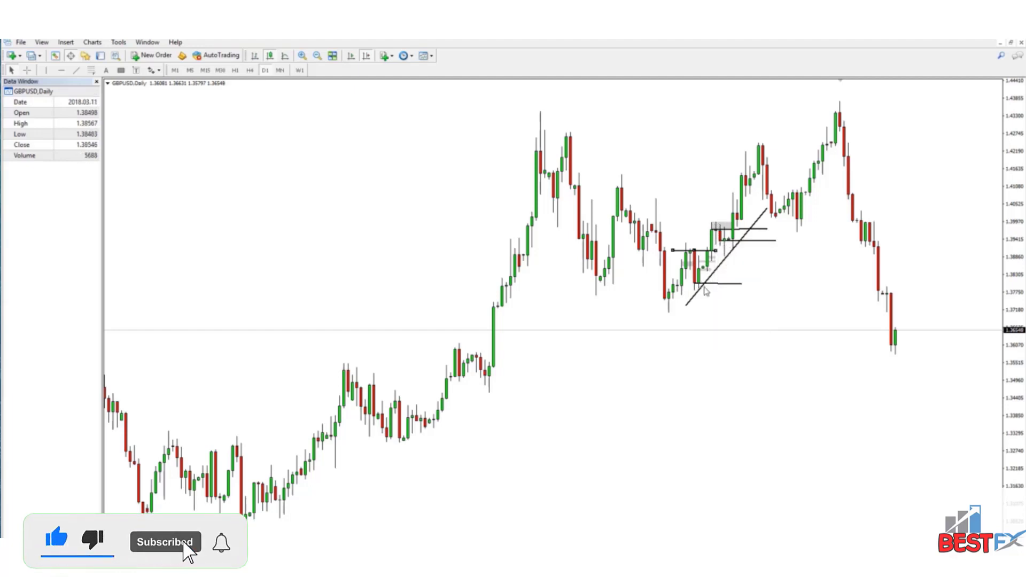
Delete all 18 rectangles and trendlines from the GBPUSD daily chart through its object list
{"action": "left_click_drag", "start_coordinate": [791, 275], "coordinate": [737, 271]}
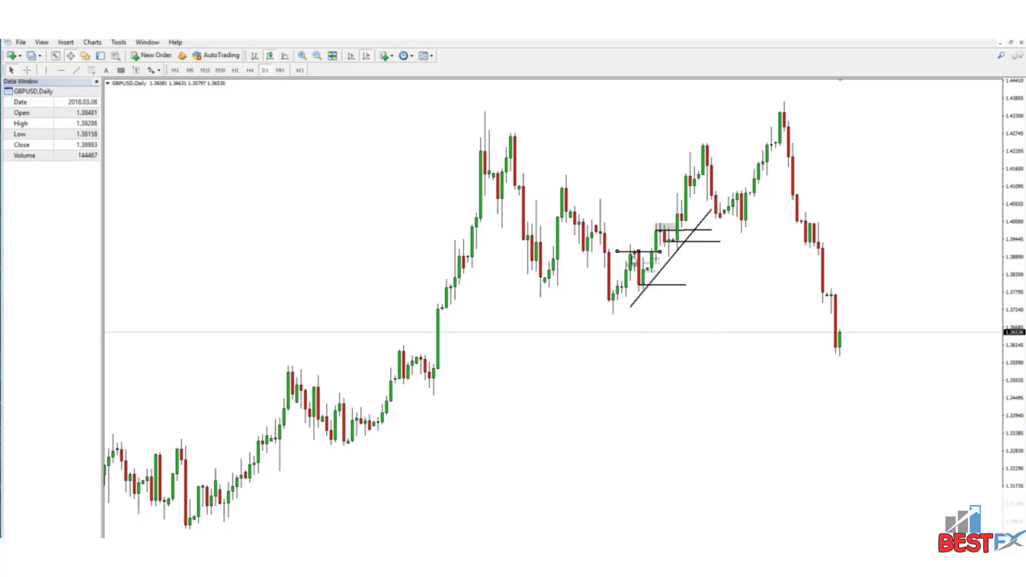
{"action": "right_click", "coordinate": [616, 201]}
{"action": "left_click", "coordinate": [653, 261]}
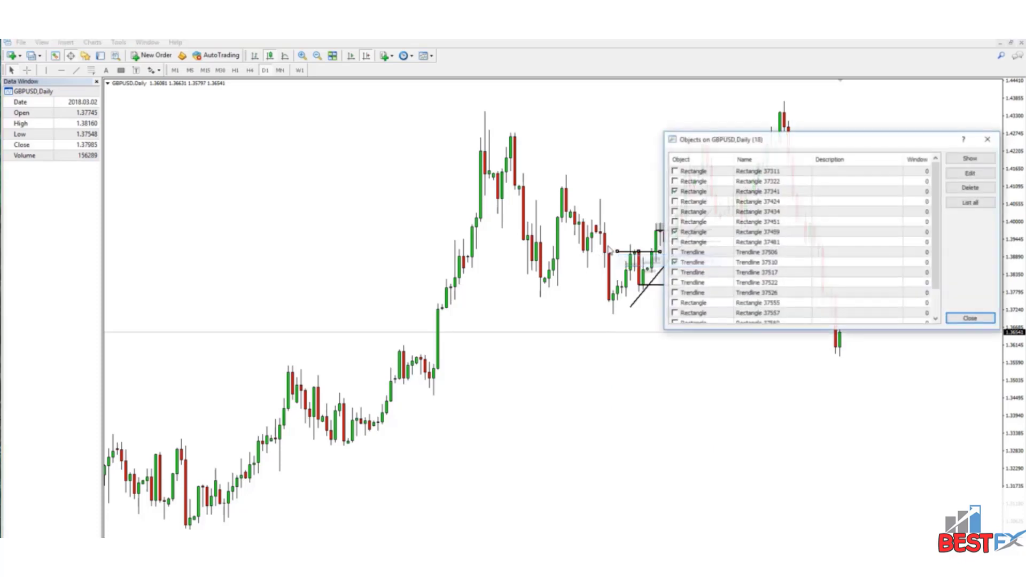
{"action": "left_click", "coordinate": [714, 173]}
{"action": "left_click", "coordinate": [971, 187]}
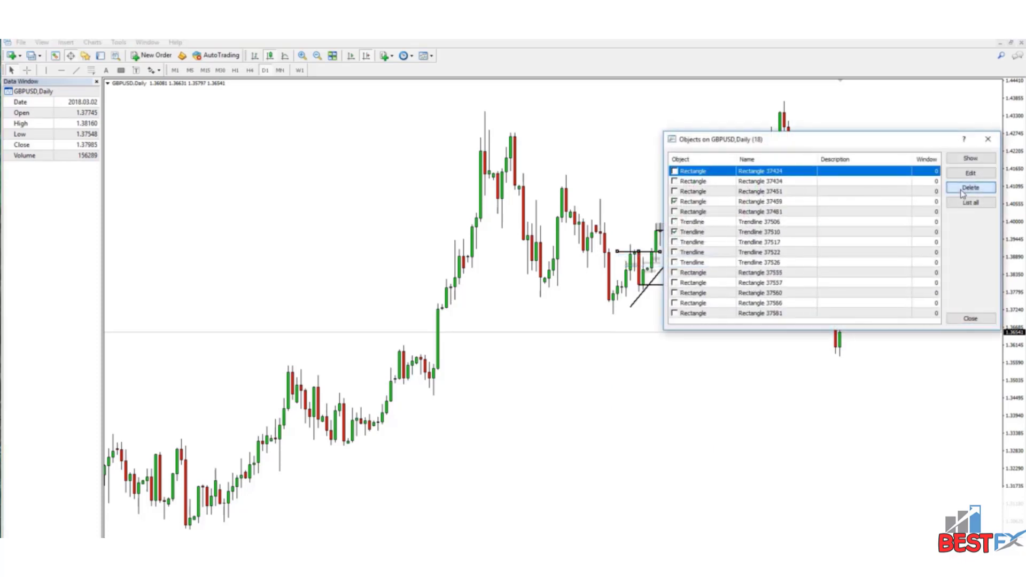
{"action": "left_click", "coordinate": [971, 188]}
{"action": "left_click", "coordinate": [970, 188]}
{"action": "left_click", "coordinate": [970, 188]}
{"action": "left_click", "coordinate": [971, 188]}
{"action": "left_click", "coordinate": [971, 188]}
{"action": "left_click", "coordinate": [971, 187]}
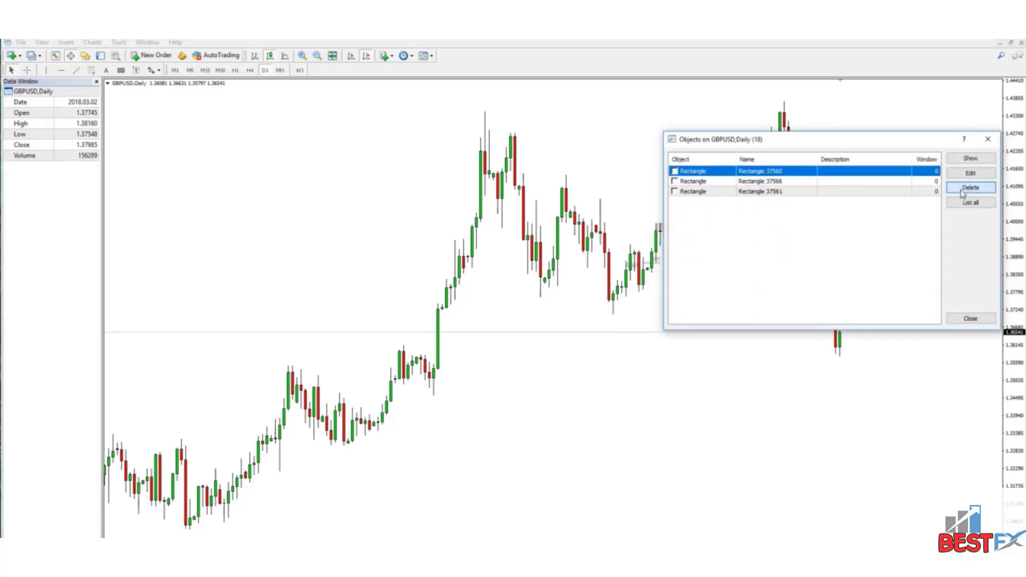
{"action": "left_click", "coordinate": [971, 188]}
{"action": "left_click", "coordinate": [970, 187]}
{"action": "left_click", "coordinate": [971, 188]}
{"action": "left_click", "coordinate": [978, 320]}
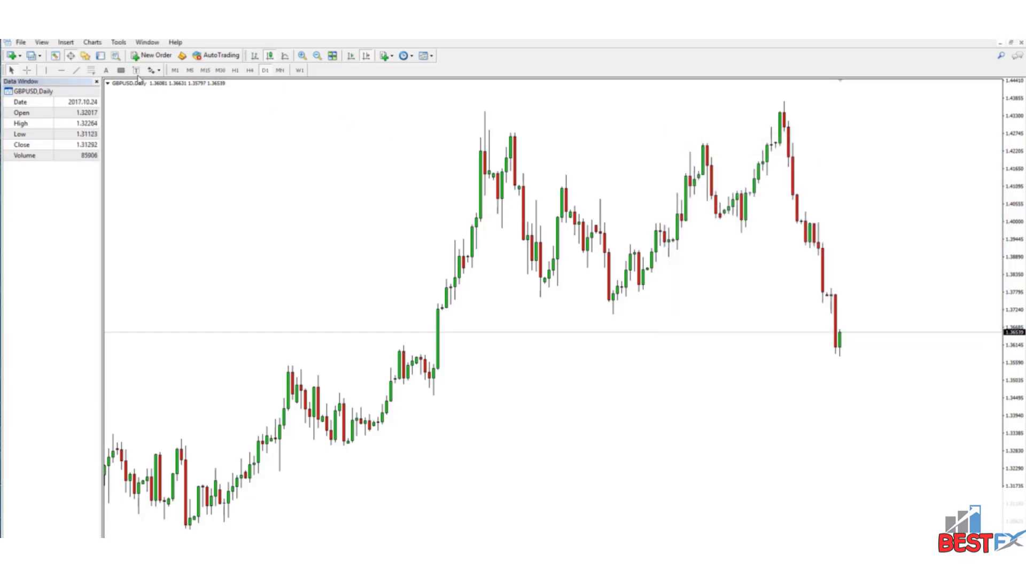
Draw three rectangle zones on the daily chart at the early-March swings: the lows near 1.3740 and 1.3798 and the high near 1.3914
{"action": "left_click", "coordinate": [121, 70]}
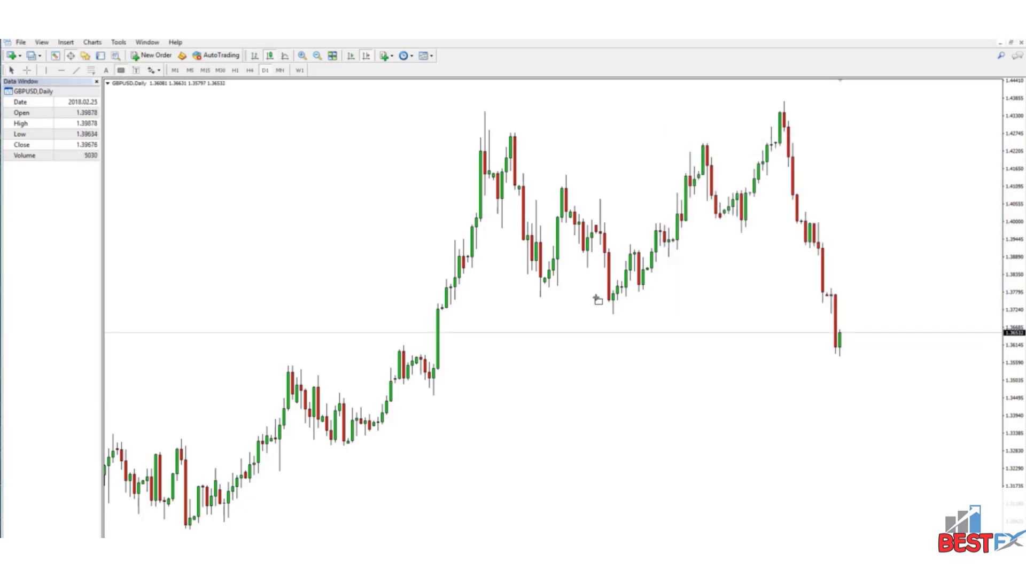
{"action": "mouse_move", "coordinate": [596, 300]}
{"action": "left_mouse_down"}
{"action": "mouse_move", "coordinate": [647, 311]}
{"action": "mouse_move", "coordinate": [660, 294]}
{"action": "left_mouse_up"}
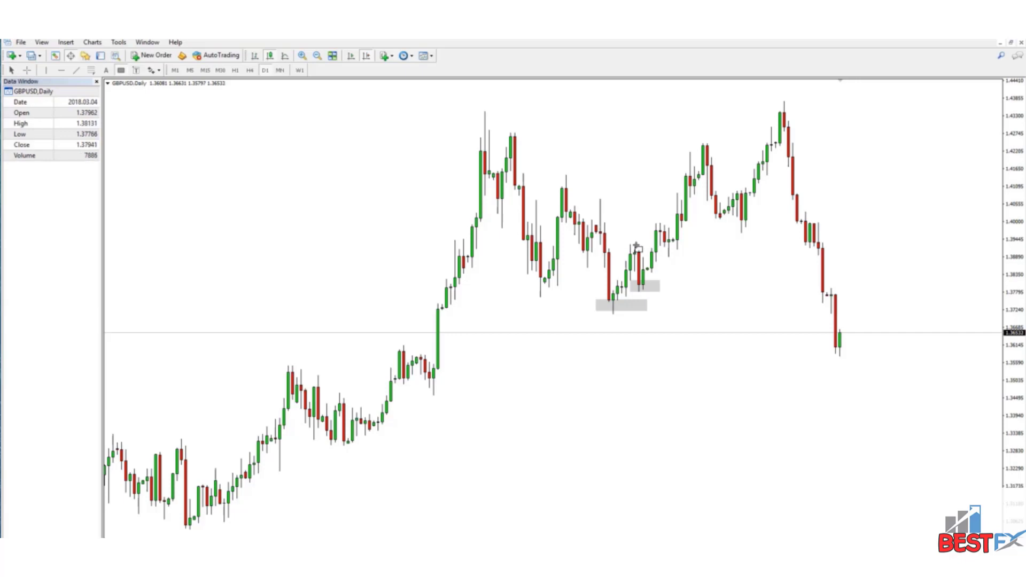
{"action": "left_click_drag", "start_coordinate": [622, 244], "coordinate": [647, 253]}
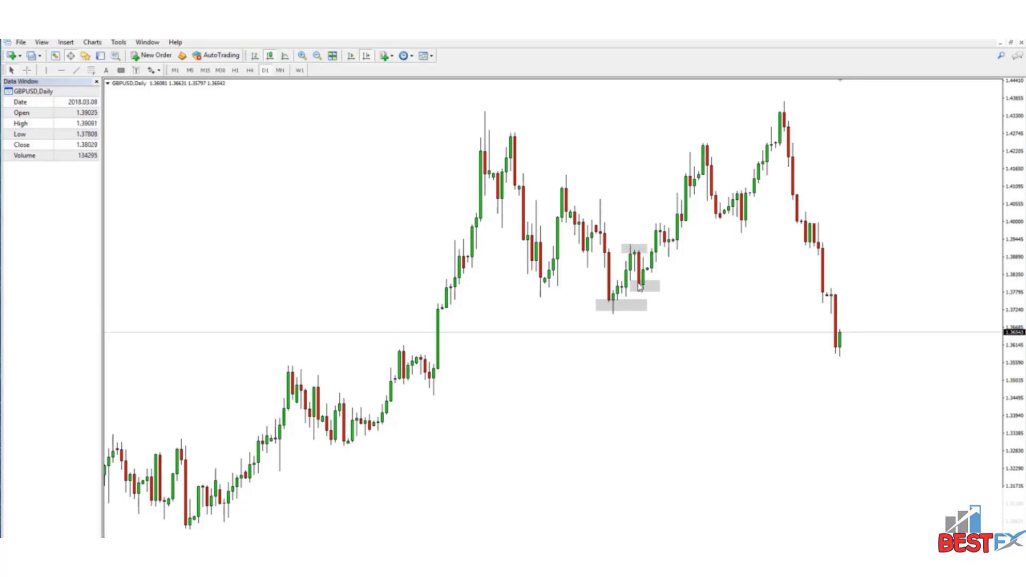
Switch GBPUSD to the H4 timeframe and bring the three daily zones into view with readable candles
{"action": "left_click", "coordinate": [249, 71]}
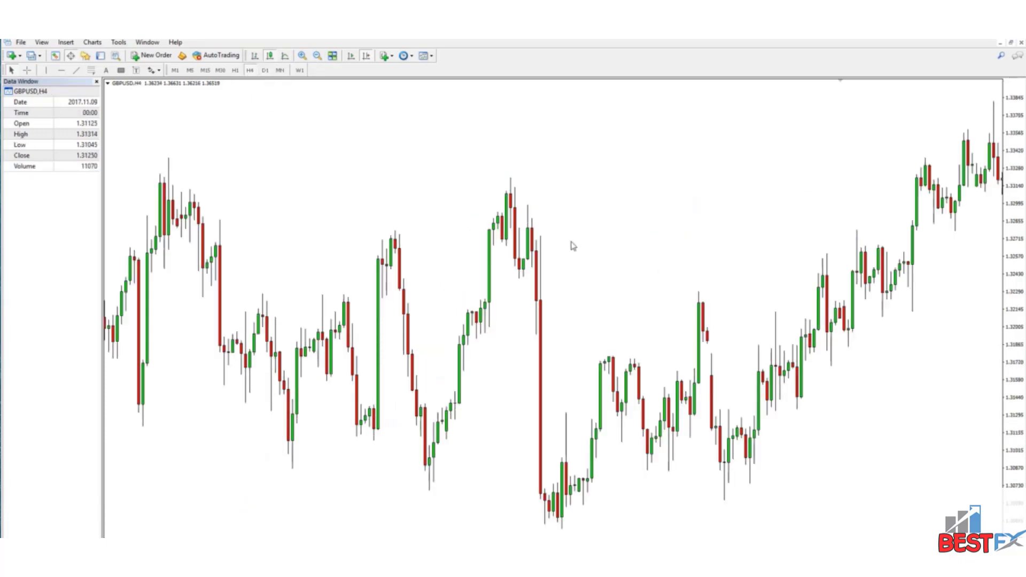
{"action": "left_click", "coordinate": [317, 56]}
{"action": "left_click", "coordinate": [317, 55]}
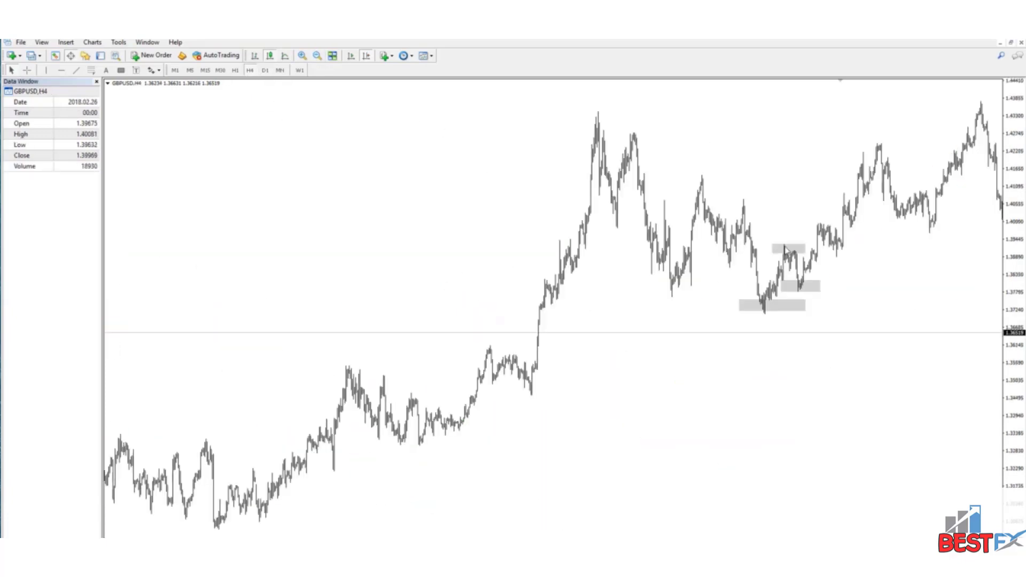
{"action": "left_click_drag", "start_coordinate": [785, 249], "coordinate": [539, 258]}
{"action": "left_click", "coordinate": [301, 55]}
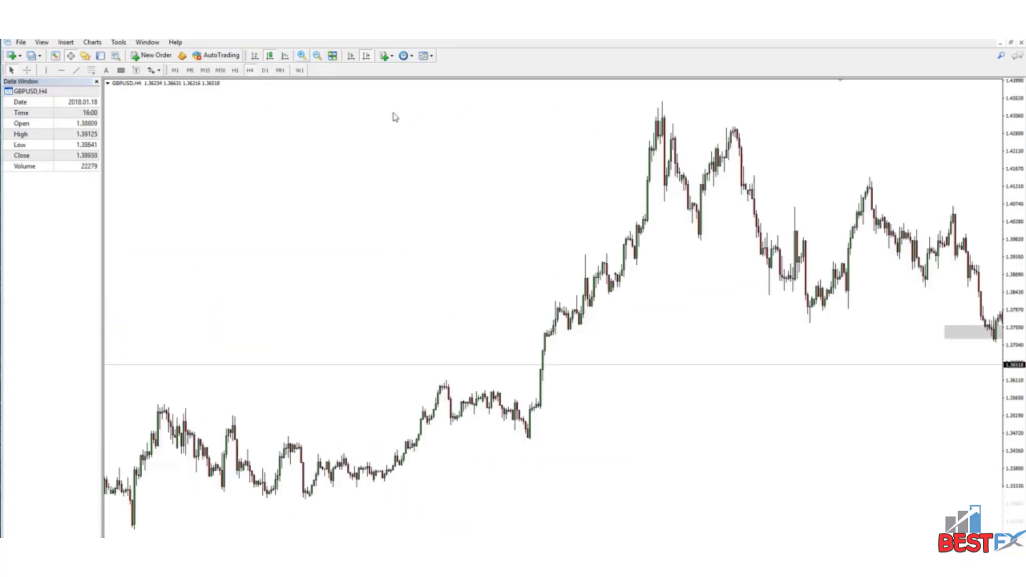
{"action": "left_click", "coordinate": [302, 55]}
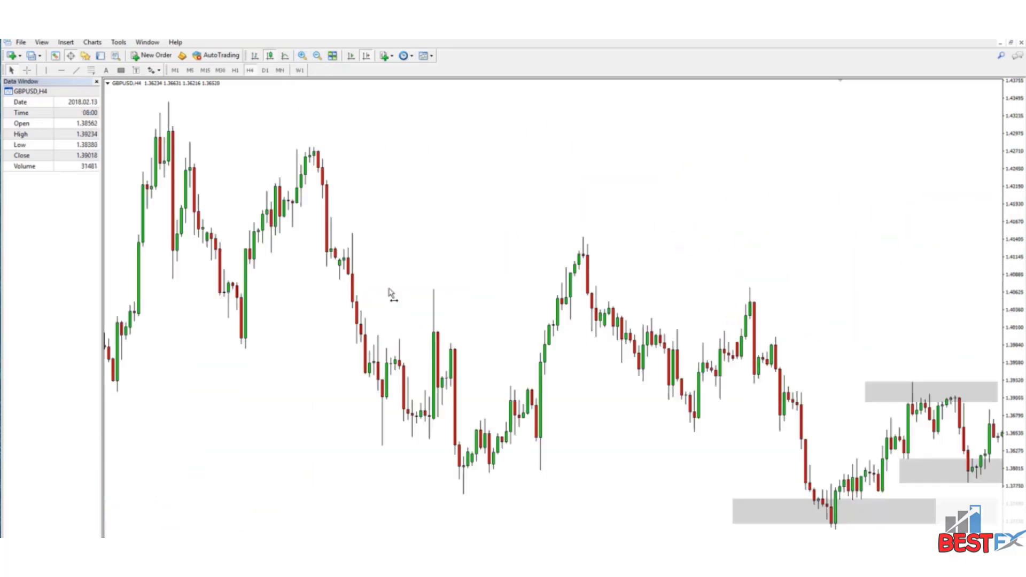
{"action": "scroll", "coordinate": [508, 211], "scroll_direction": "down", "scroll_amount": 10}
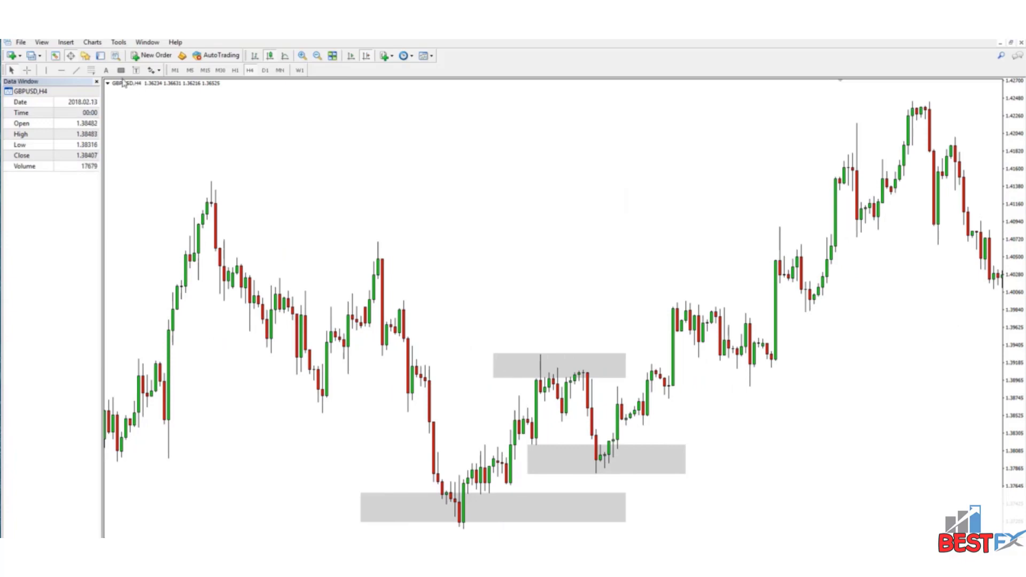
Place horizontal lines at about 1.3898 and 1.3916 through the upper zone and draw a wide rectangle between them
{"action": "left_click", "coordinate": [61, 71]}
{"action": "left_click", "coordinate": [556, 376]}
{"action": "left_click_drag", "start_coordinate": [556, 377], "coordinate": [549, 380]}
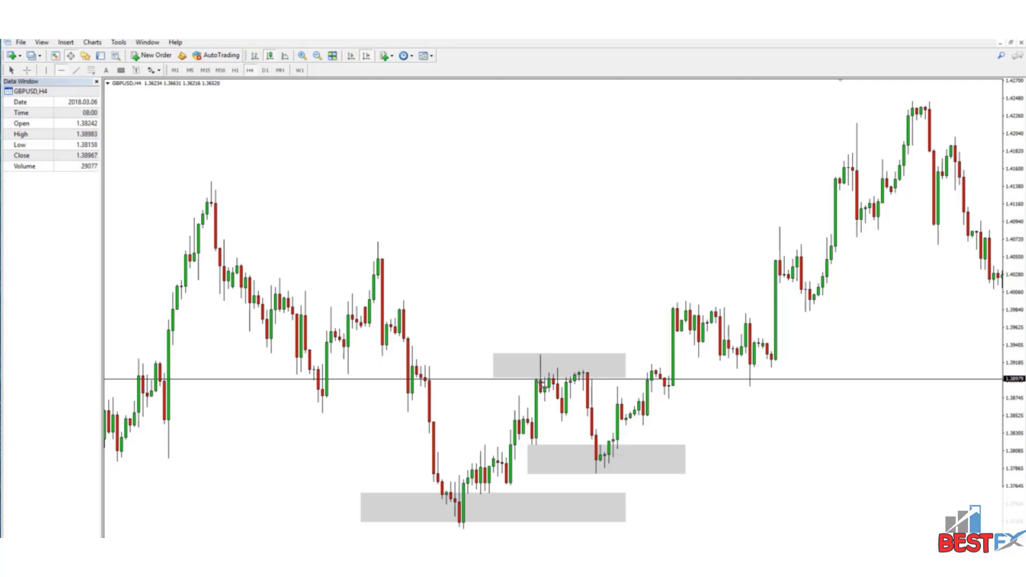
{"action": "left_click", "coordinate": [617, 371]}
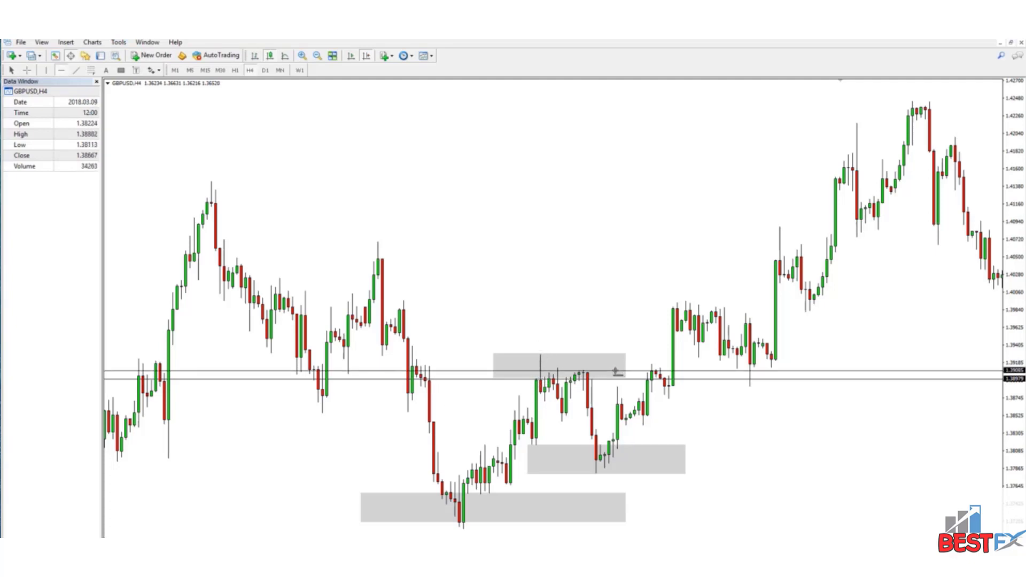
{"action": "left_click_drag", "start_coordinate": [618, 371], "coordinate": [612, 364]}
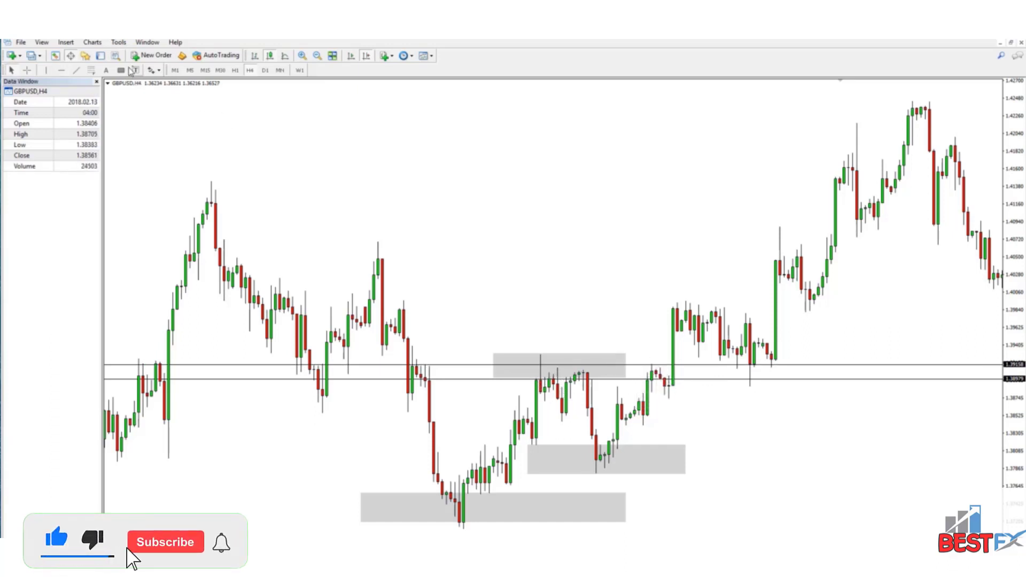
{"action": "left_click_drag", "start_coordinate": [455, 363], "coordinate": [888, 382]}
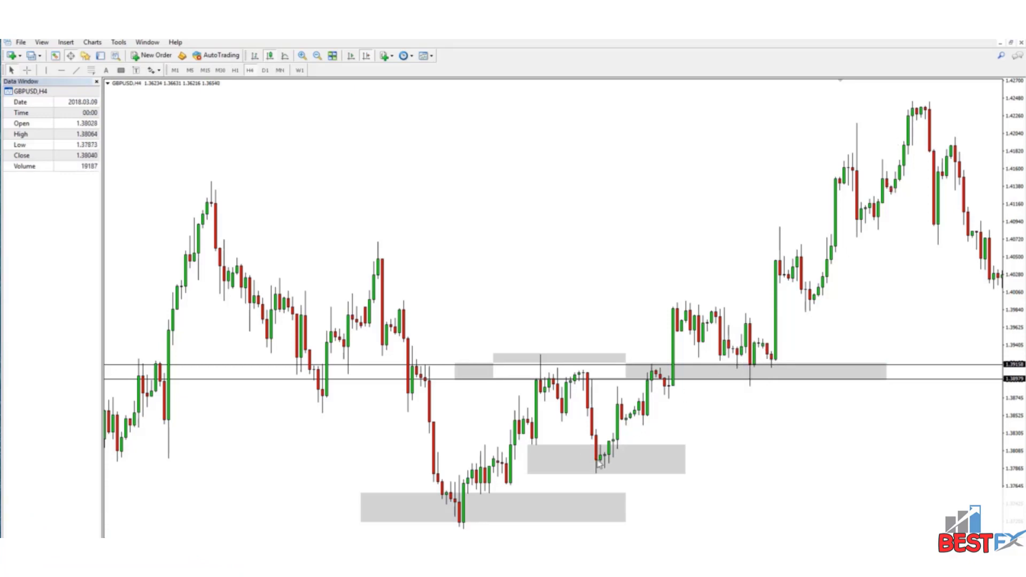
Place horizontal lines at about 1.3824 and 1.3789 around the middle zone and draw a rectangle just below the 1.3824 line over the early-March candles
{"action": "left_click", "coordinate": [63, 70]}
{"action": "left_click_drag", "start_coordinate": [639, 453], "coordinate": [635, 438]}
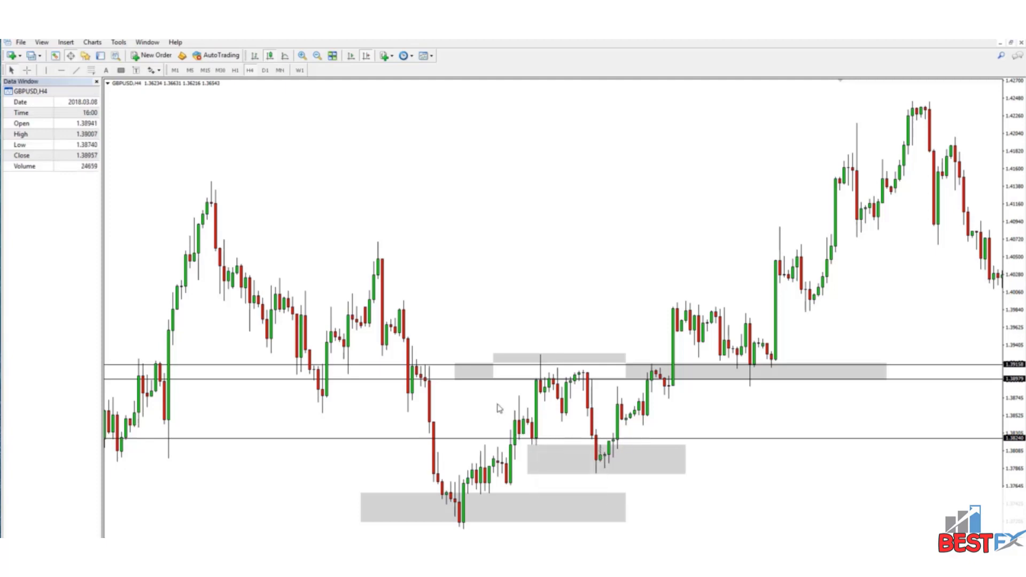
{"action": "left_click", "coordinate": [631, 467]}
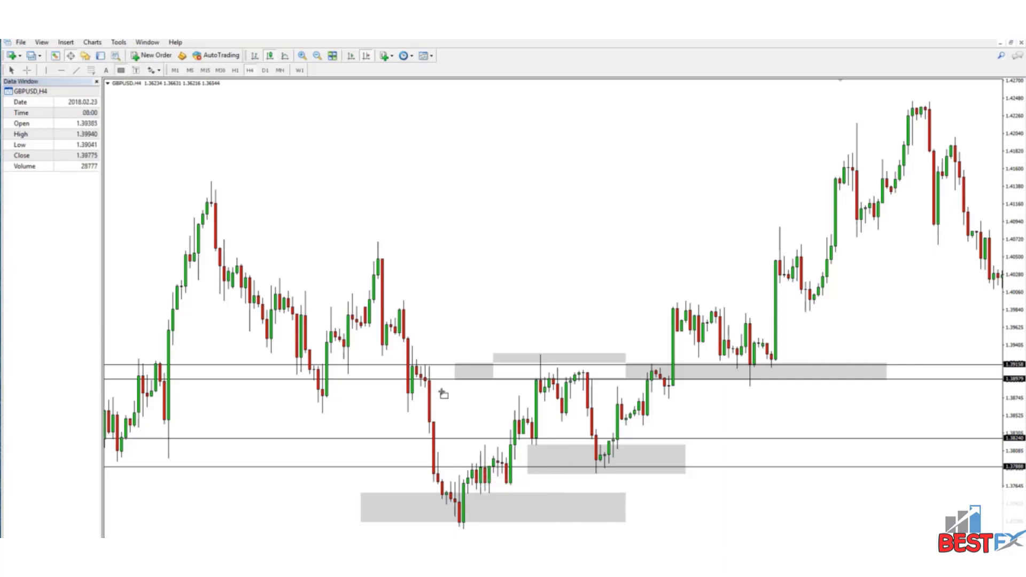
{"action": "left_click_drag", "start_coordinate": [461, 439], "coordinate": [522, 462]}
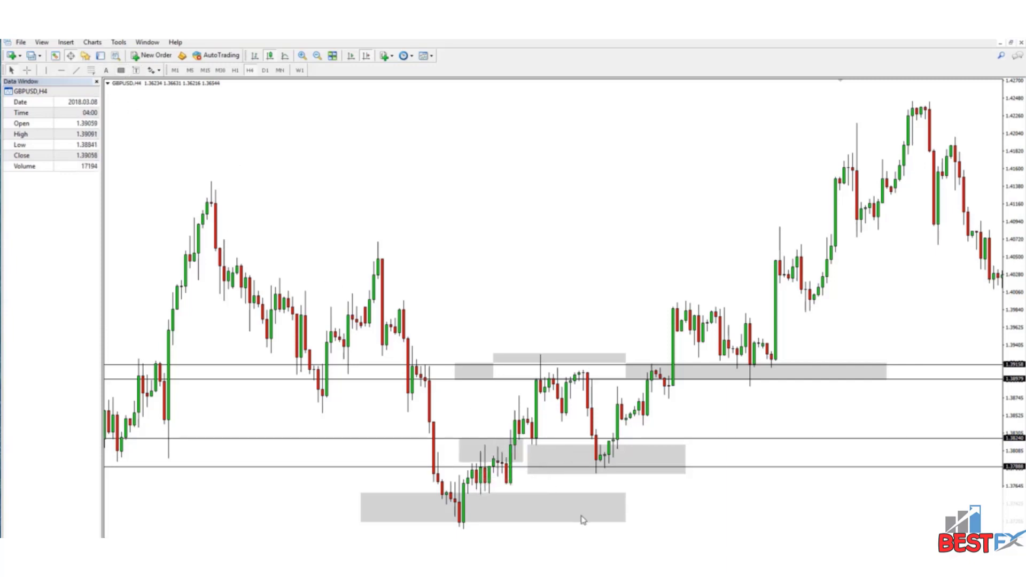
Replace the lowest rectangle with horizontal lines at about 1.3767 and 1.3755 and a narrow rectangle between them
{"action": "right_click", "coordinate": [363, 497]}
{"action": "left_click", "coordinate": [390, 420]}
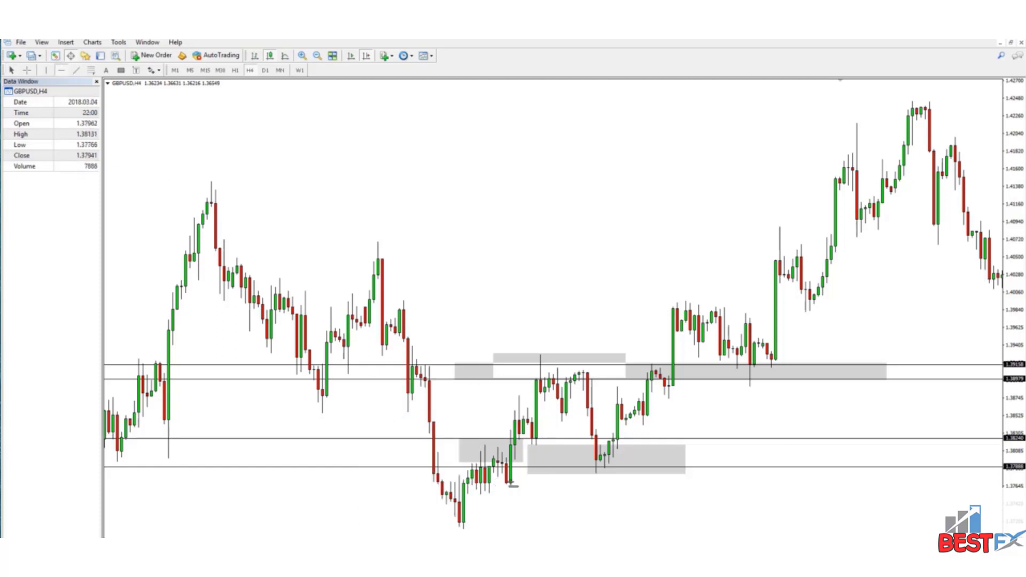
{"action": "left_click", "coordinate": [512, 486]}
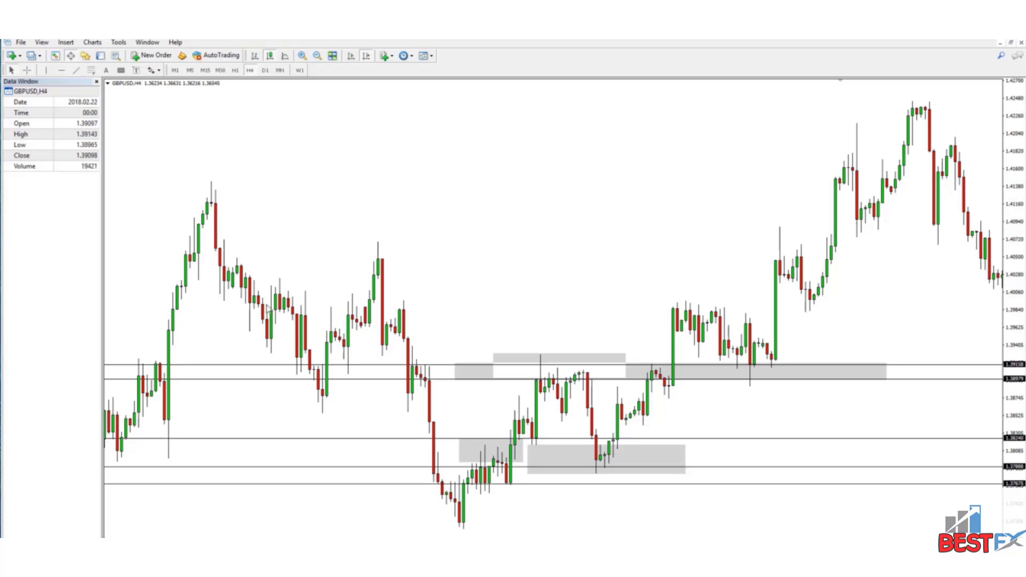
{"action": "left_click", "coordinate": [505, 492]}
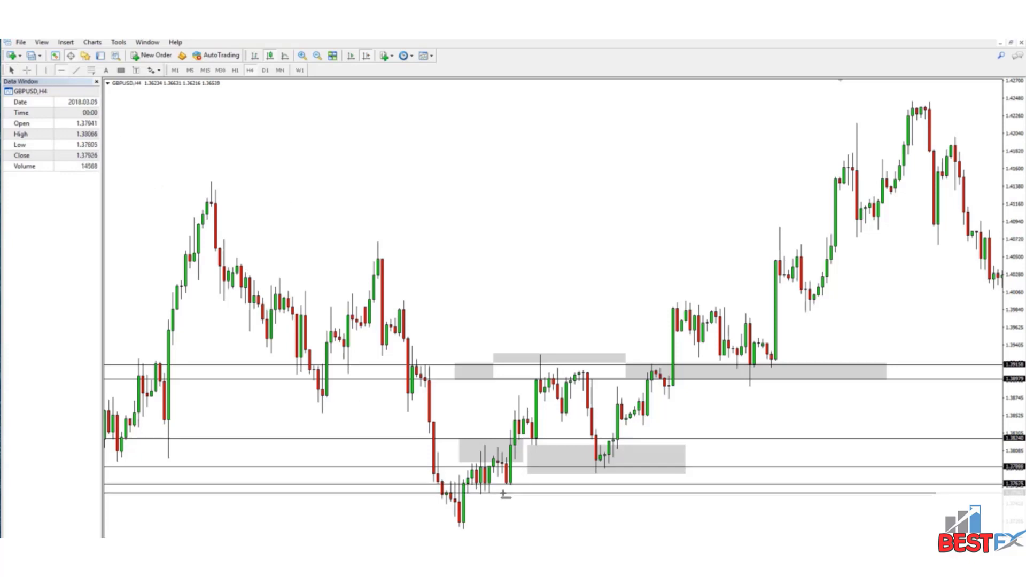
{"action": "left_click_drag", "start_coordinate": [504, 492], "coordinate": [504, 494]}
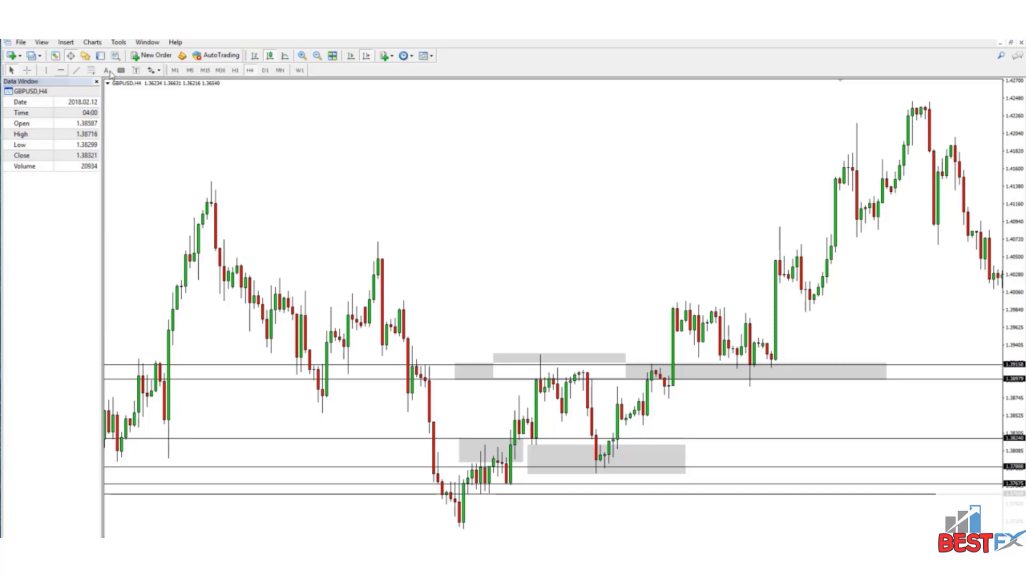
{"action": "left_click_drag", "start_coordinate": [434, 483], "coordinate": [549, 495]}
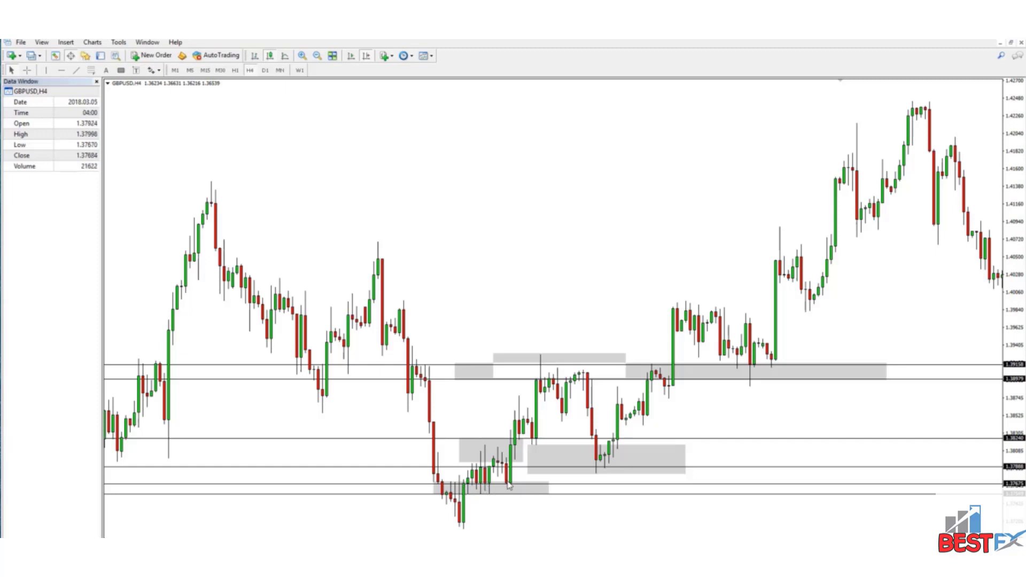
Place horizontal lines at about 1.3720 and 1.3711 around the early-March swing low and draw a narrow rectangle between them
{"action": "left_click", "coordinate": [77, 70]}
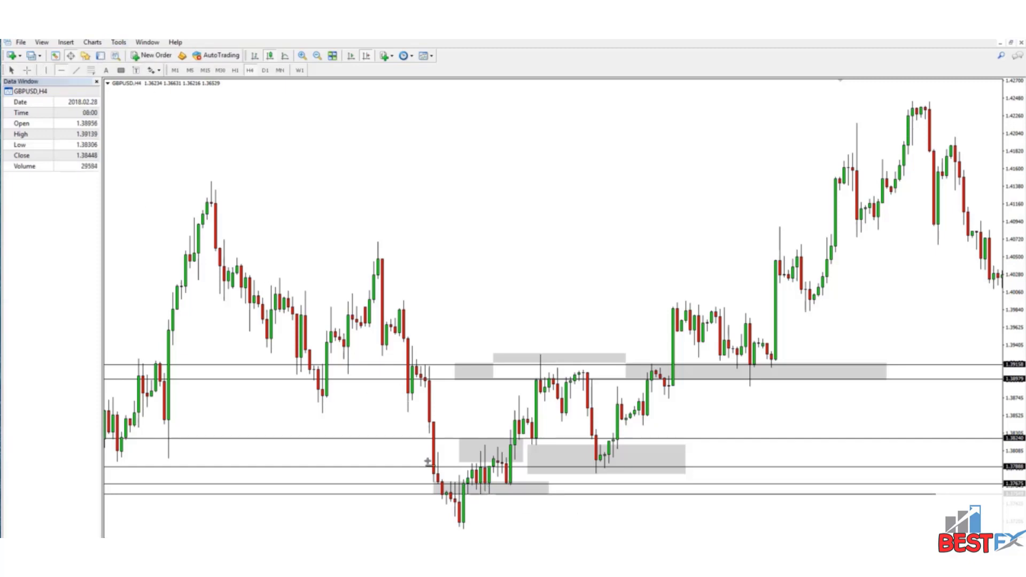
{"action": "left_click_drag", "start_coordinate": [486, 531], "coordinate": [475, 523]}
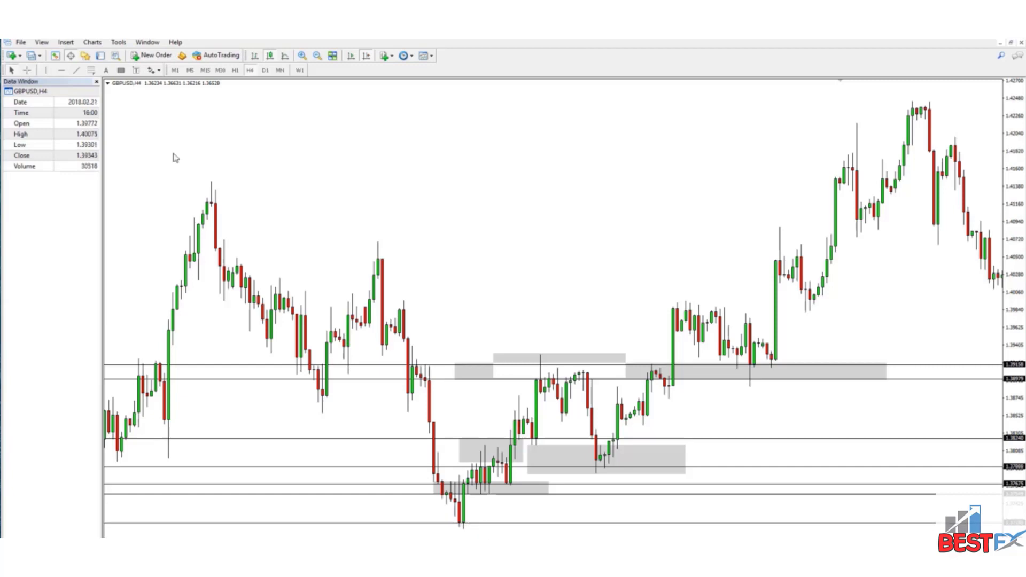
{"action": "left_click", "coordinate": [62, 70]}
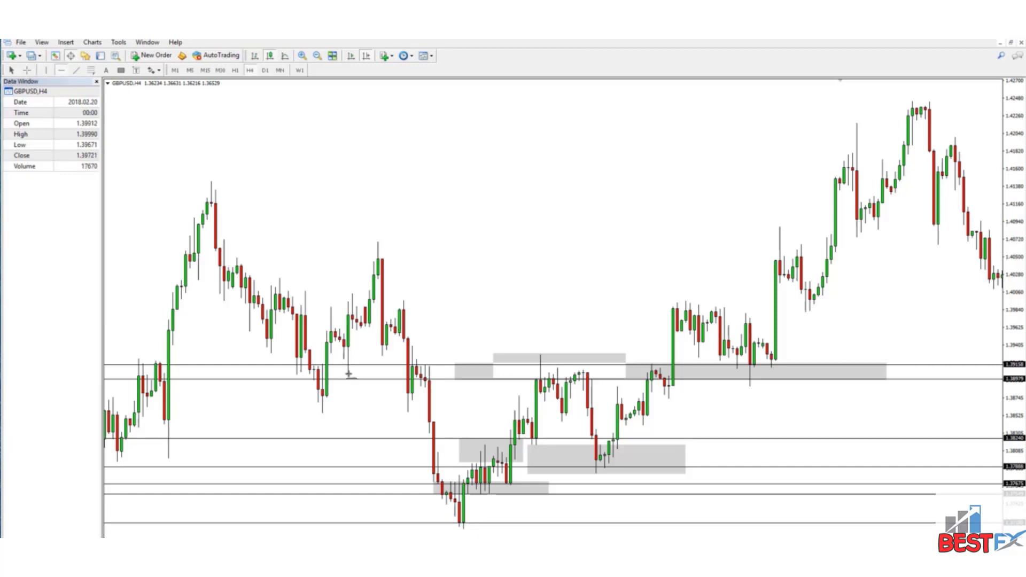
{"action": "left_click", "coordinate": [479, 530]}
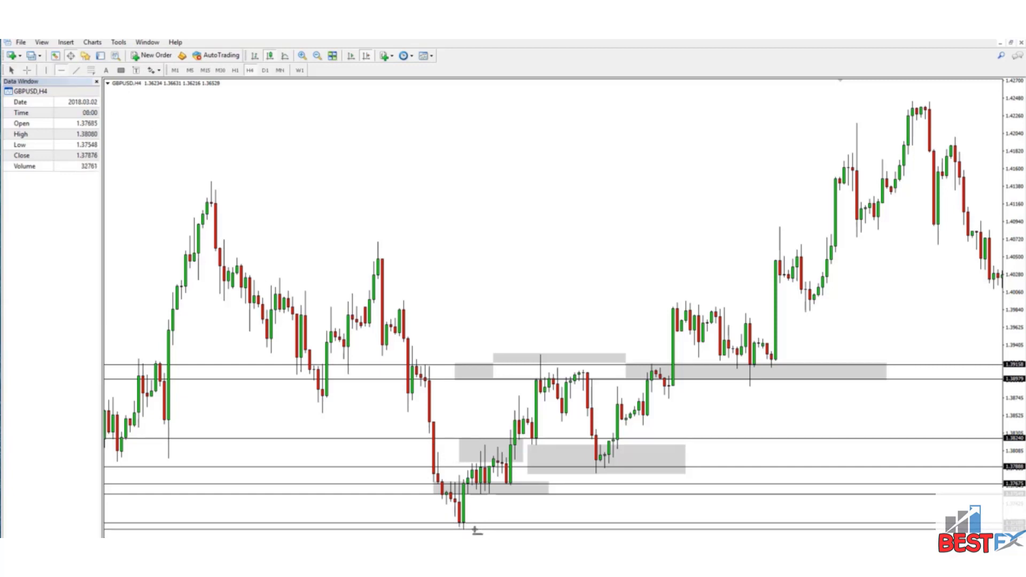
{"action": "left_click", "coordinate": [121, 70]}
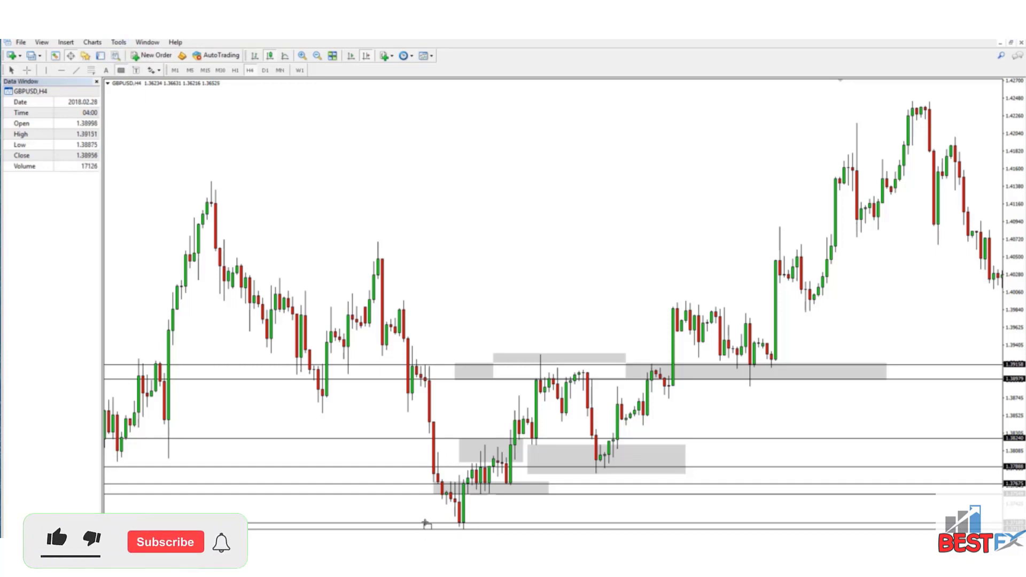
{"action": "left_click_drag", "start_coordinate": [426, 523], "coordinate": [588, 529]}
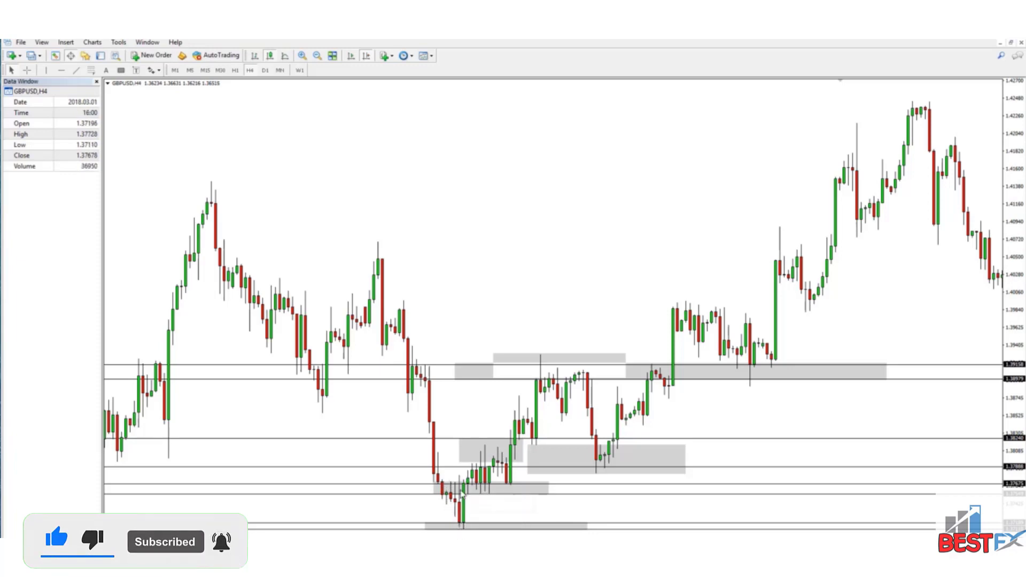
Delete the old daily rectangle overlapping the upper zone just above the 1.3915 line, and bring the later candles into view
{"action": "mouse_move", "coordinate": [470, 495]}
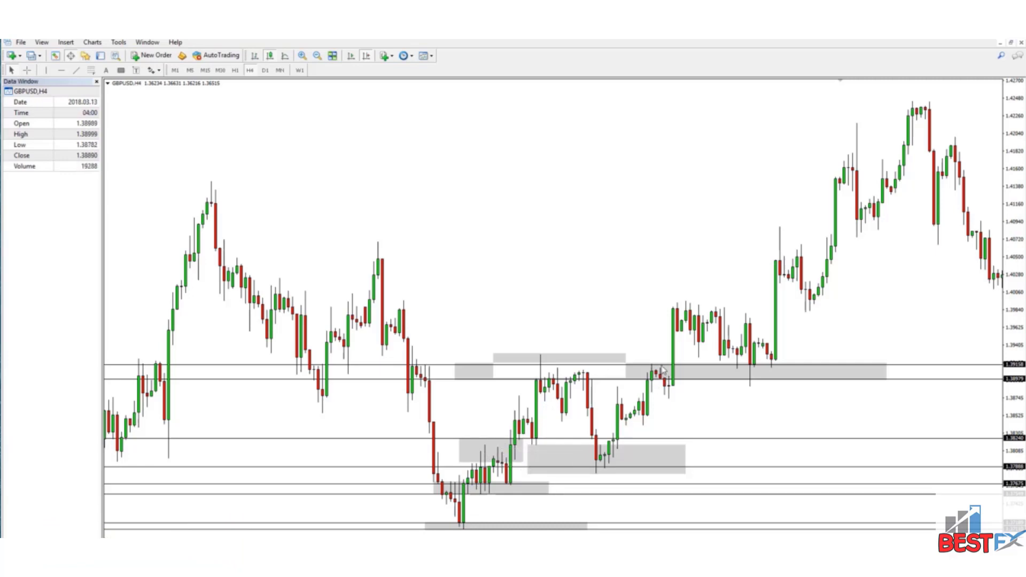
{"action": "right_click", "coordinate": [495, 358]}
{"action": "left_click", "coordinate": [523, 390]}
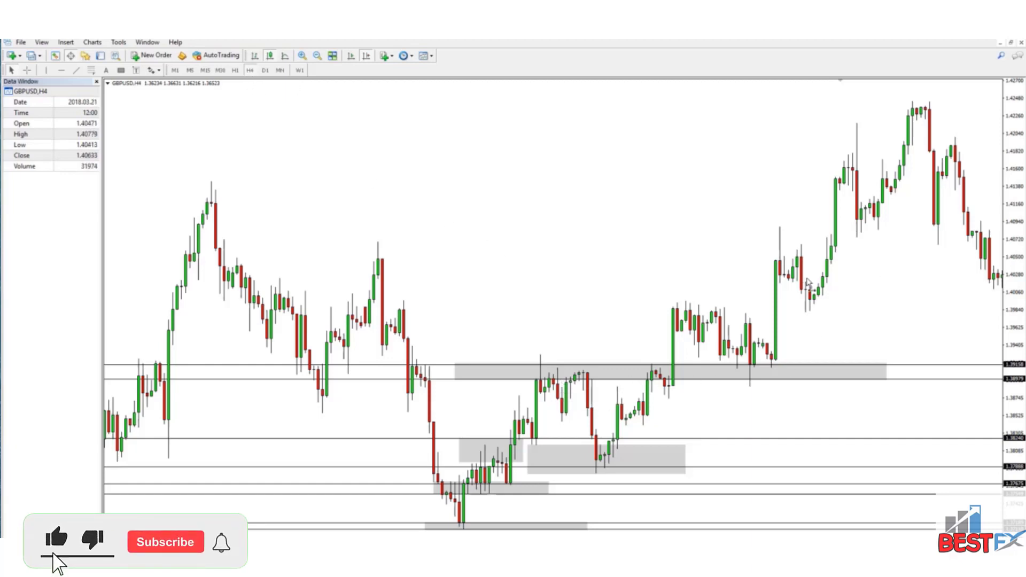
{"action": "left_click_drag", "start_coordinate": [810, 284], "coordinate": [714, 269]}
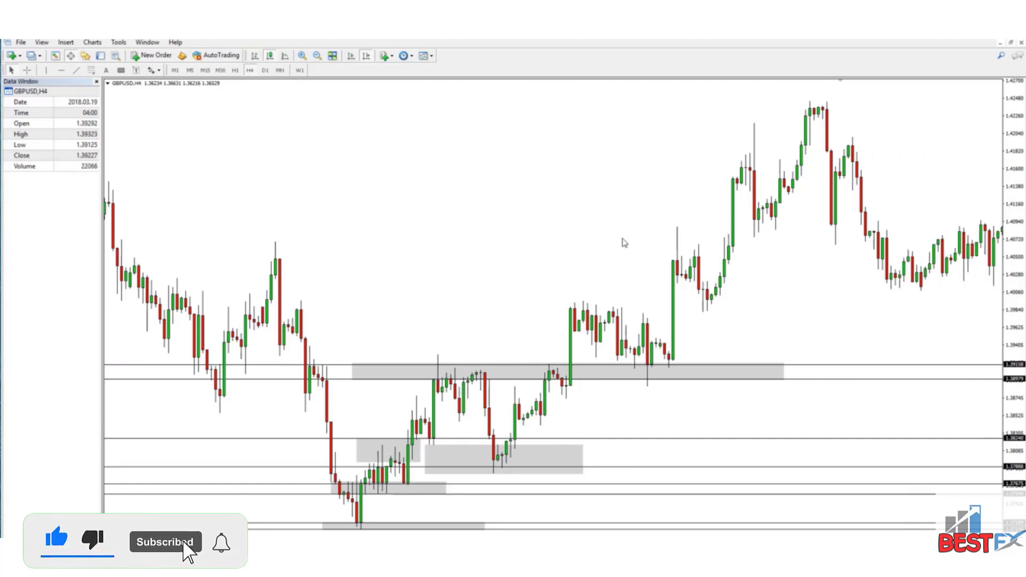